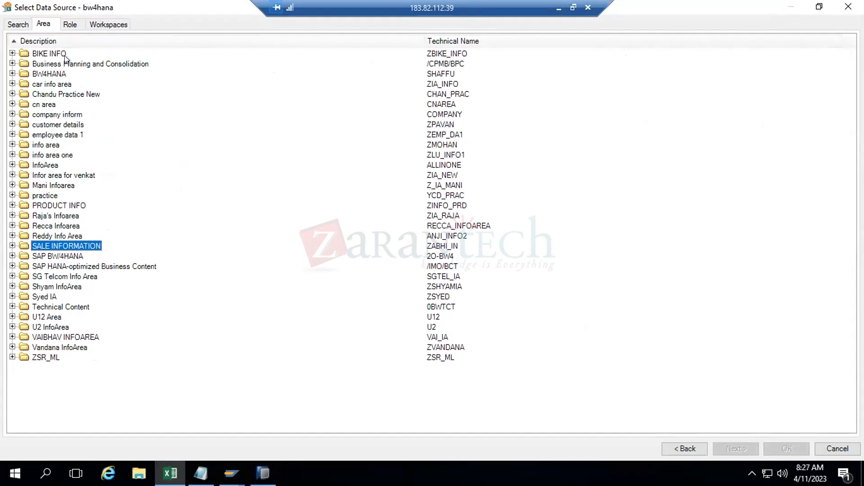
- Browse the search, area, role and workspace views of the data source selection, expanding the BW/4HANA Modeler role
{"action": "left_click", "coordinate": [18, 24]}
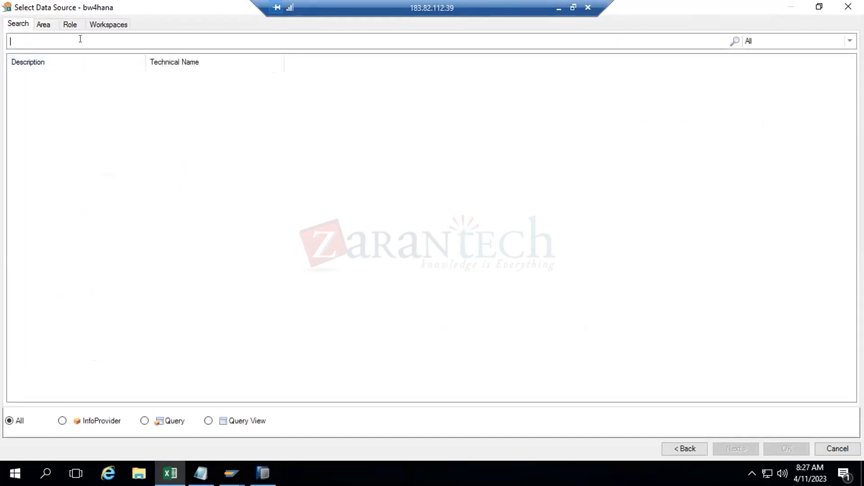
{"action": "left_click", "coordinate": [42, 25]}
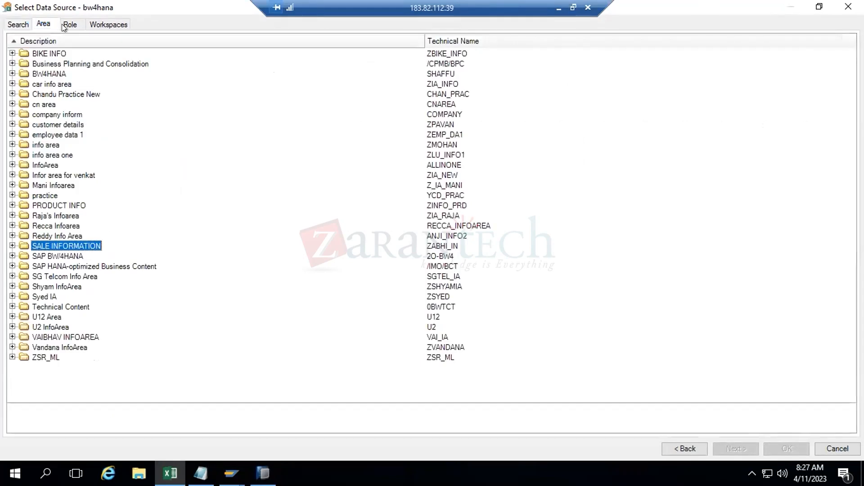
{"action": "left_click", "coordinate": [70, 24]}
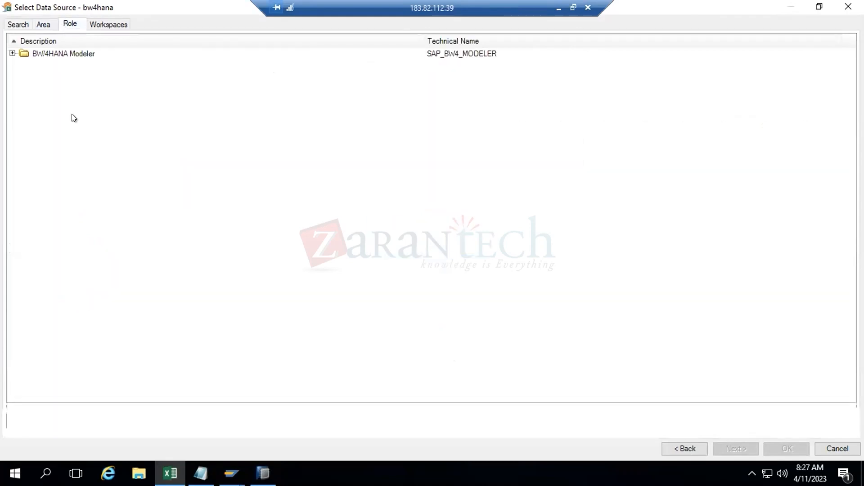
{"action": "left_click", "coordinate": [12, 54]}
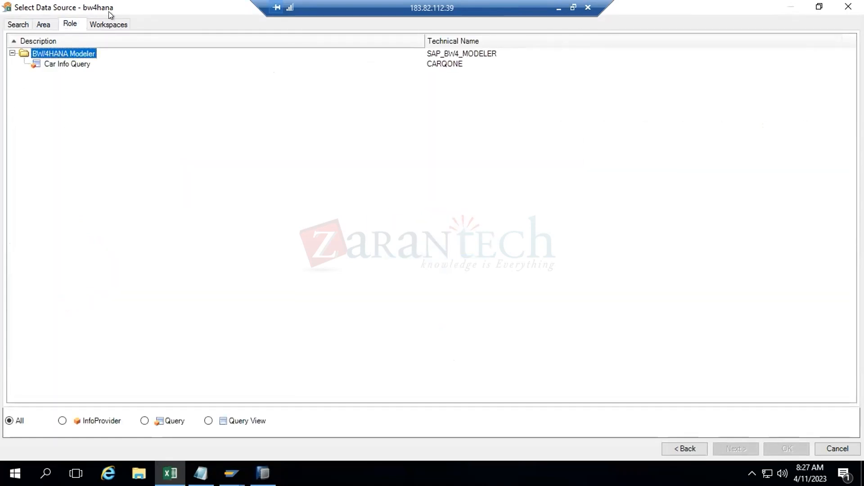
{"action": "left_click", "coordinate": [115, 25]}
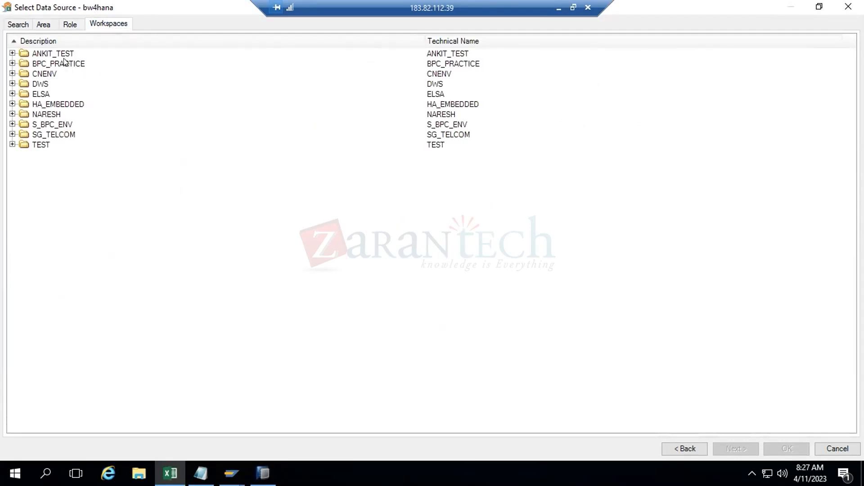
- Insert Query 001 from DSO tes in the BW4HANA info area as the workbook's data source
{"action": "left_click", "coordinate": [44, 25]}
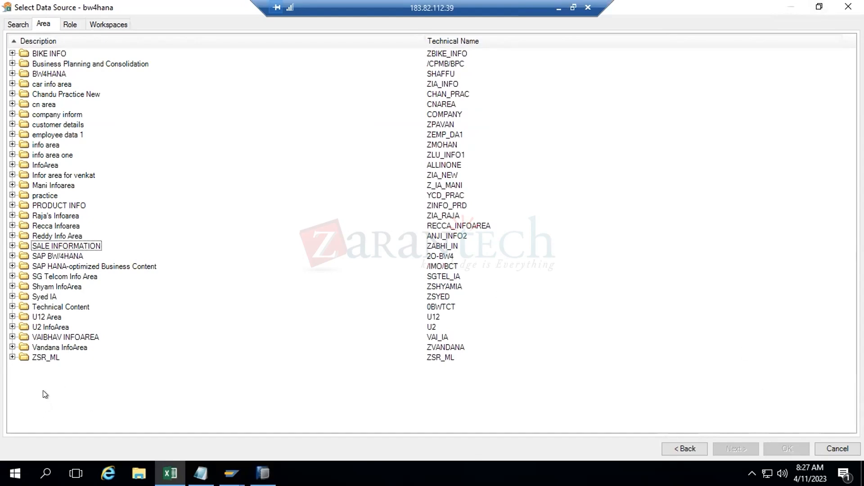
{"action": "left_click", "coordinate": [12, 74]}
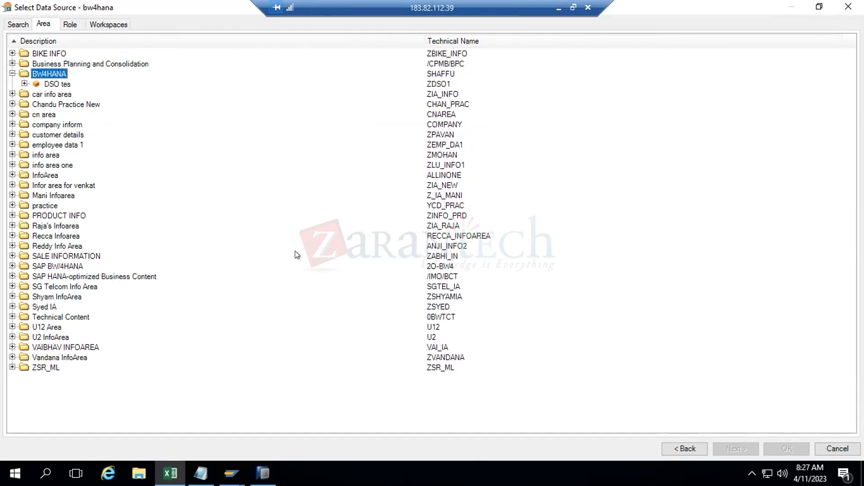
{"action": "left_click", "coordinate": [849, 6]}
{"action": "left_click", "coordinate": [25, 84]}
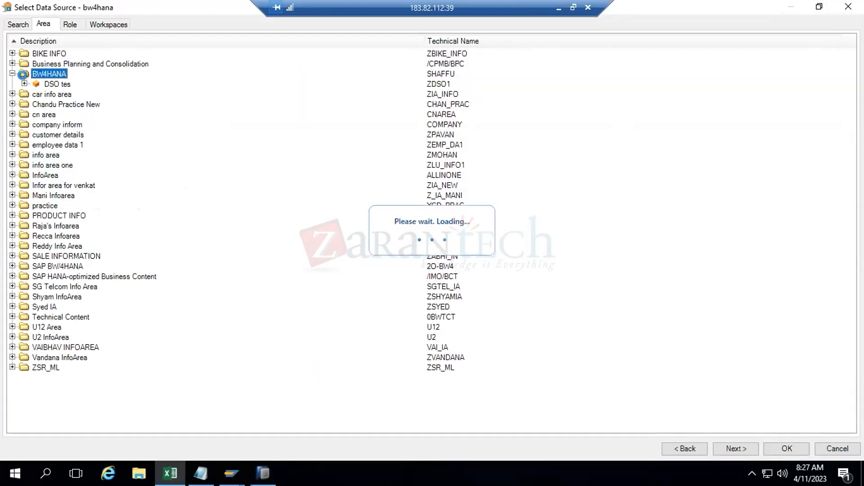
{"action": "left_click", "coordinate": [36, 94]}
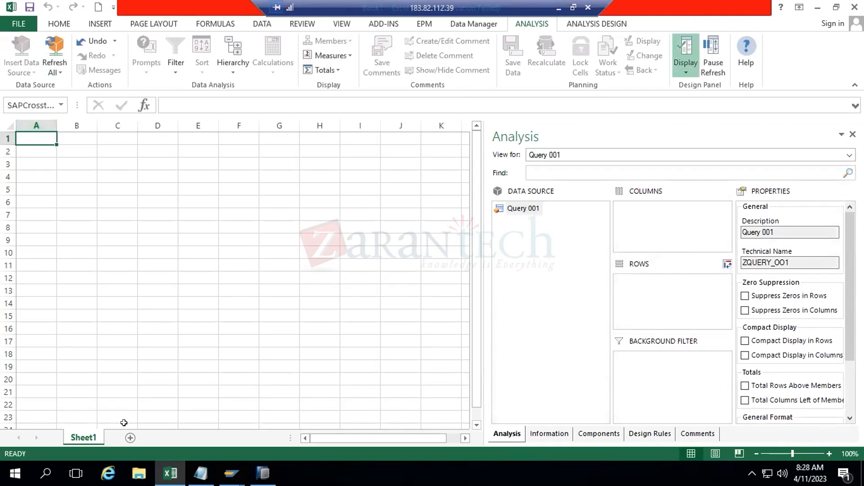
- Inspect the workbook's components, including the Query 001 data source, its available actions and the Crosstab 1 properties
{"action": "left_click", "coordinate": [592, 433]}
{"action": "right_click", "coordinate": [522, 190]}
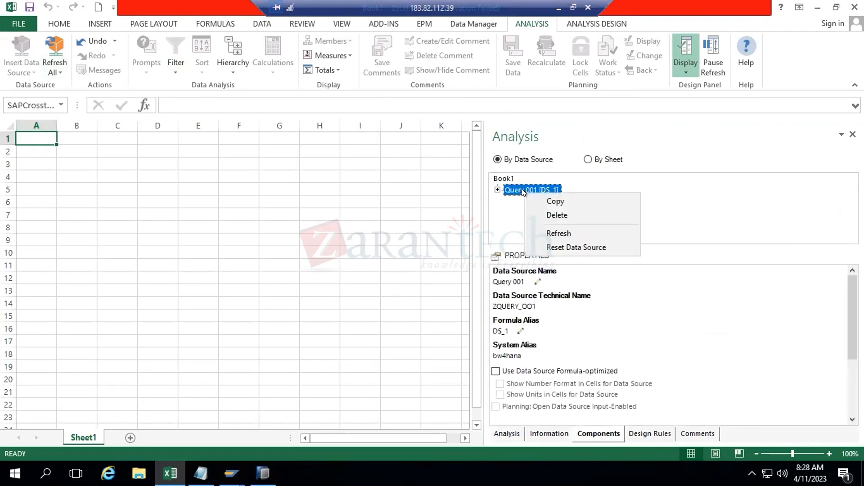
{"action": "left_click", "coordinate": [497, 219]}
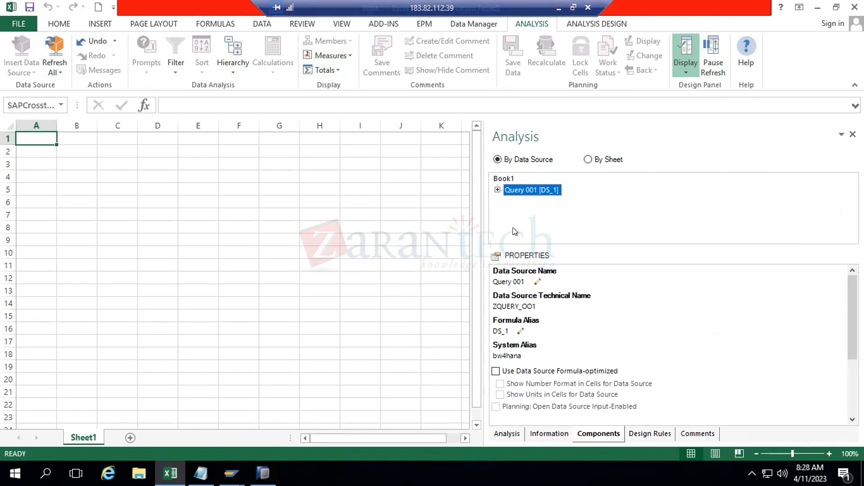
{"action": "left_click", "coordinate": [497, 190]}
{"action": "left_click", "coordinate": [534, 203]}
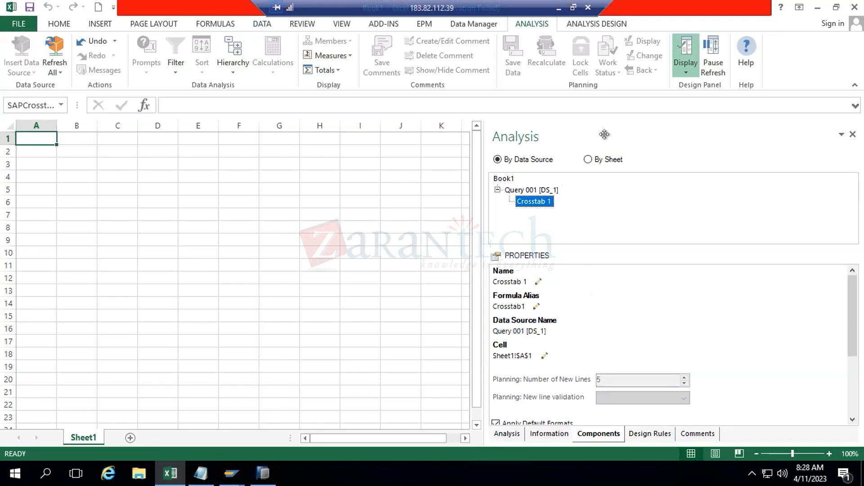
- Delete the Query 001 data source from Book1 and insert abhi query in its place
{"action": "right_click", "coordinate": [524, 190]}
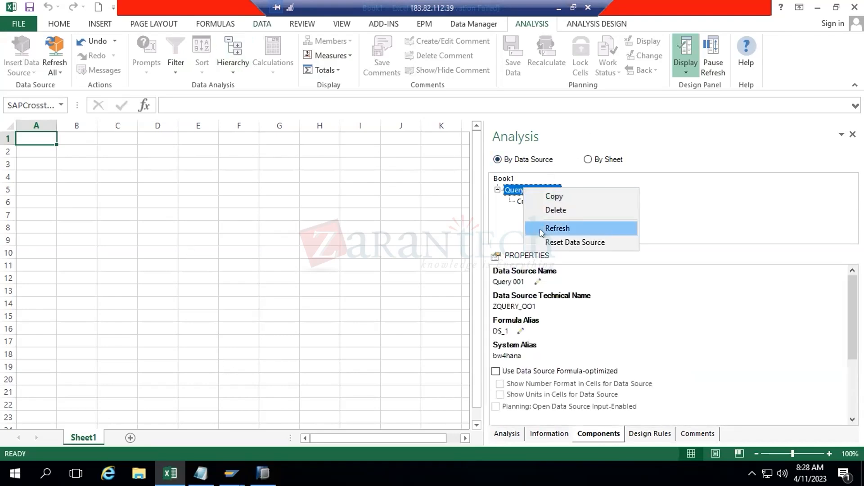
{"action": "left_click", "coordinate": [550, 210]}
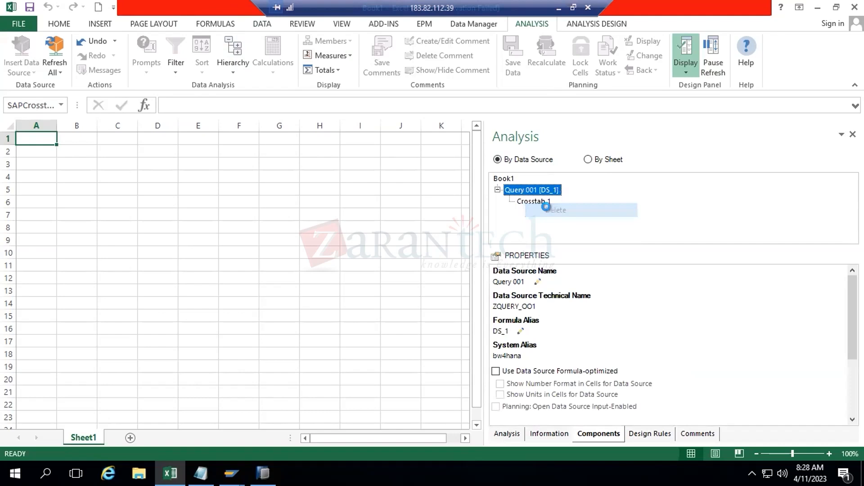
{"action": "right_click", "coordinate": [504, 180]}
{"action": "left_click", "coordinate": [533, 191]}
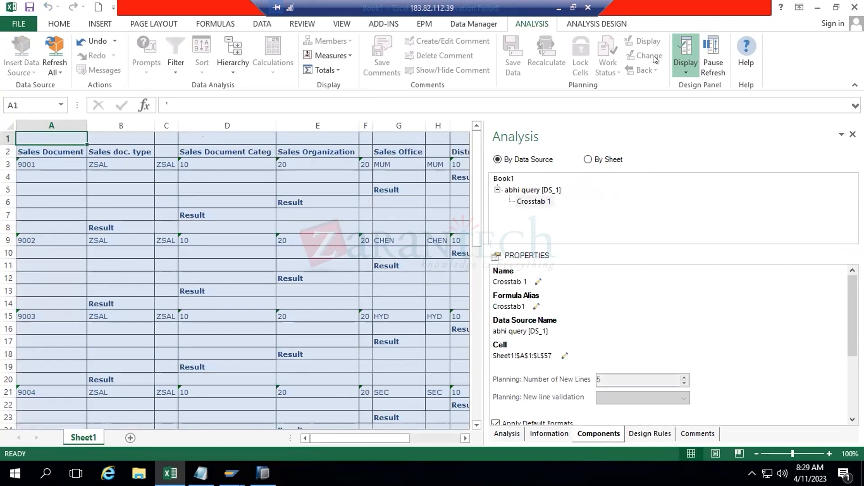
- Review the full crosstab with the design panel hidden, and examine the query's fields in the panel's analysis view
{"action": "left_click", "coordinate": [686, 52]}
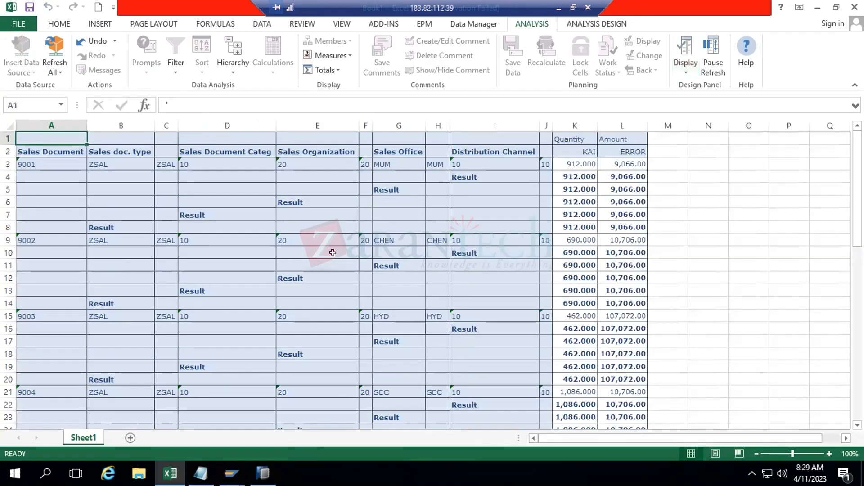
{"action": "left_click", "coordinate": [686, 52]}
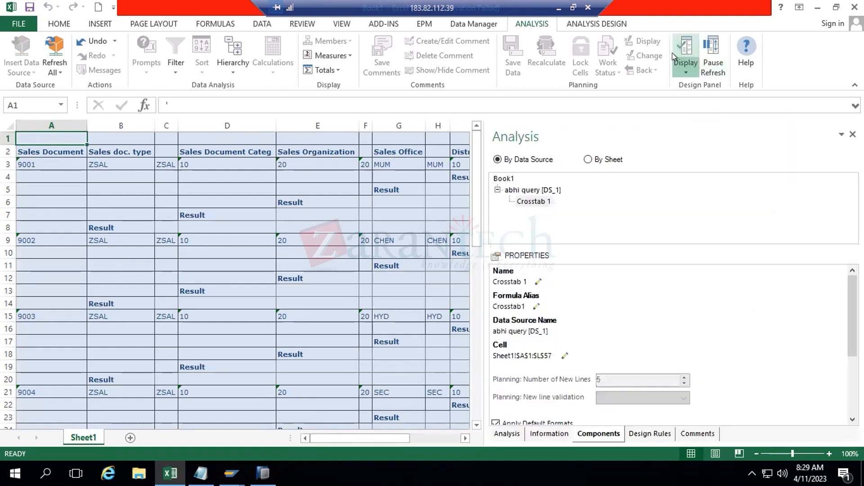
{"action": "left_click", "coordinate": [493, 437]}
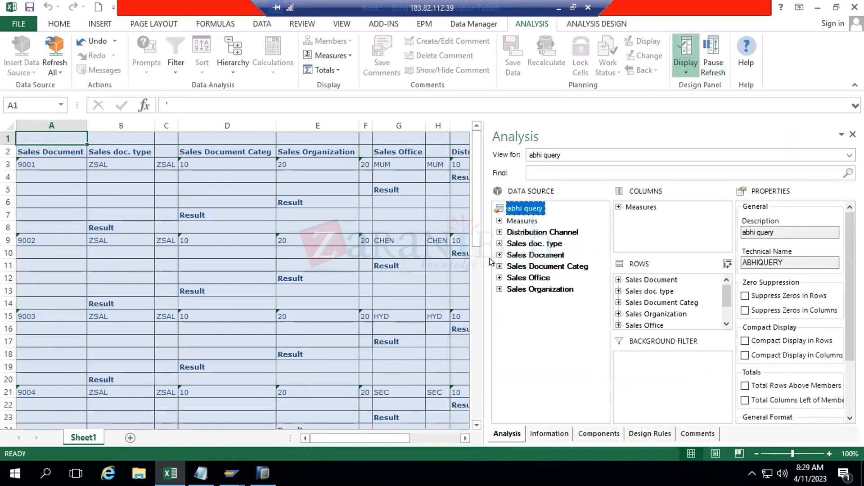
{"action": "left_click", "coordinate": [211, 199]}
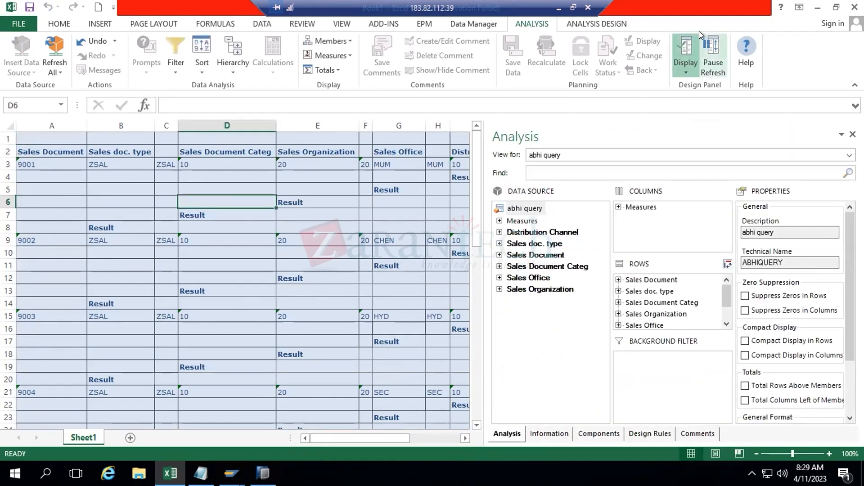
{"action": "left_click", "coordinate": [686, 51]}
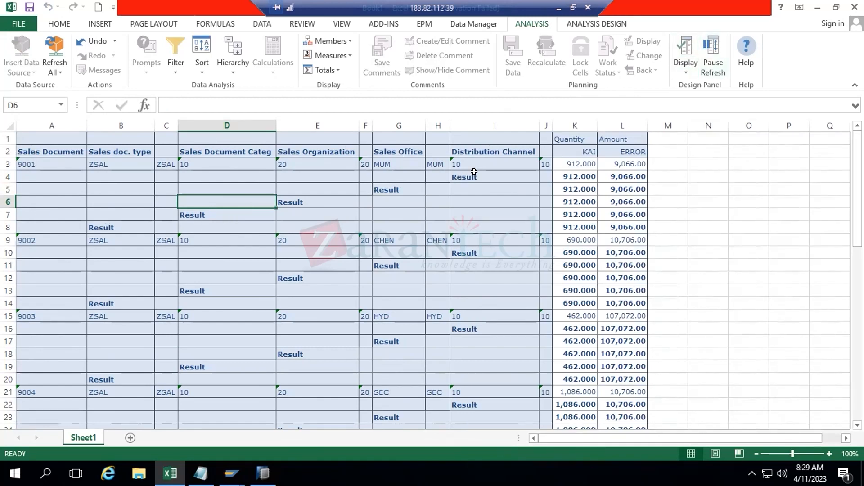
{"action": "left_click", "coordinate": [45, 139]}
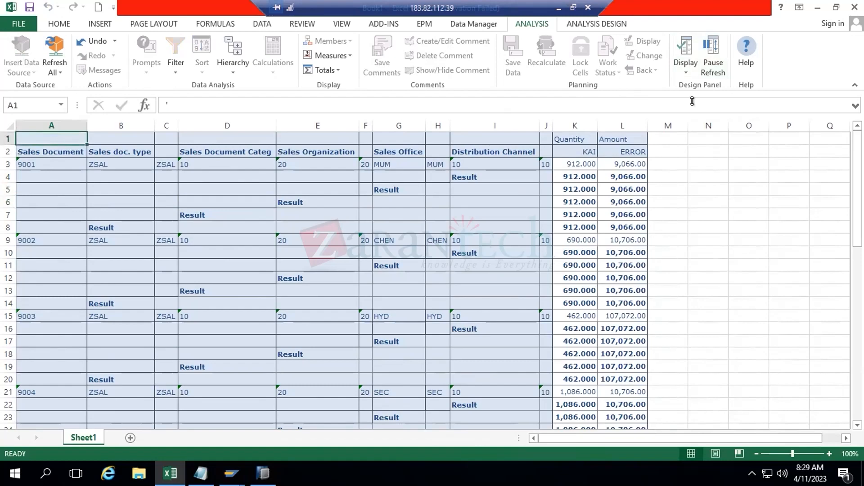
- Display the design panel again and hide the totals for the Sales Document row characteristic
{"action": "left_click", "coordinate": [686, 70]}
{"action": "left_click", "coordinate": [691, 84]}
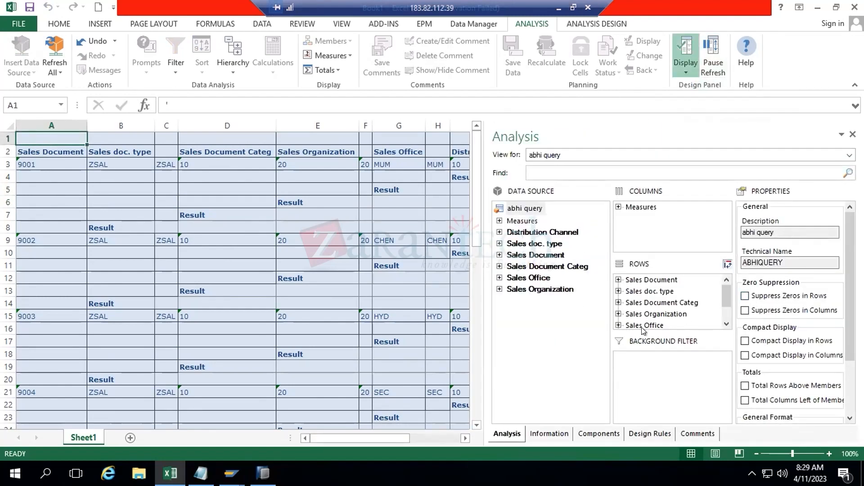
{"action": "left_click", "coordinate": [654, 279]}
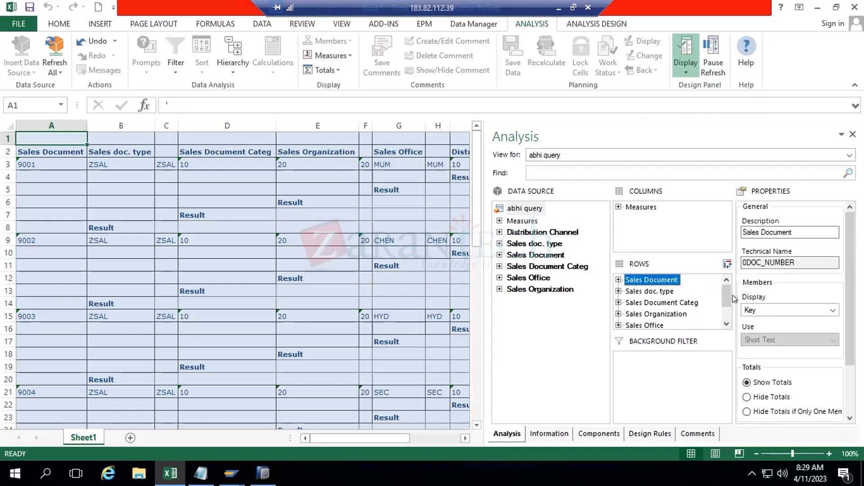
{"action": "left_click", "coordinate": [755, 398]}
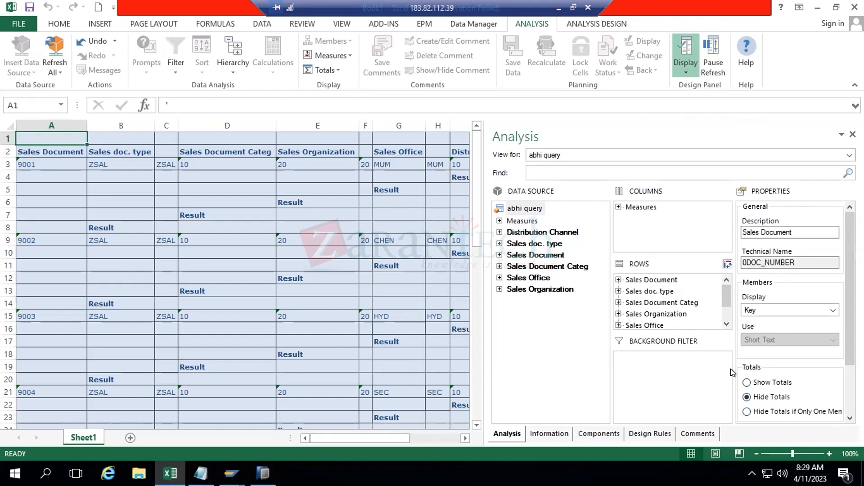
- Check the design panel display options and hide the totals for the Sales doc. type row characteristic
{"action": "left_click", "coordinate": [675, 75]}
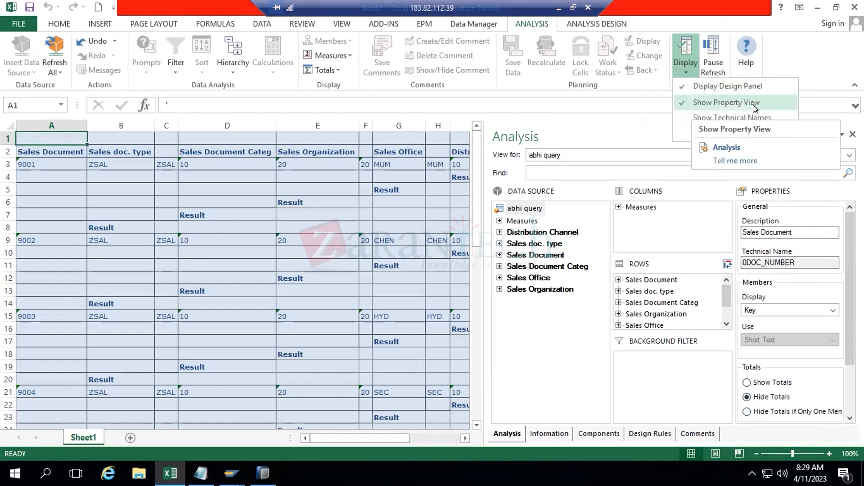
{"action": "left_click", "coordinate": [650, 279]}
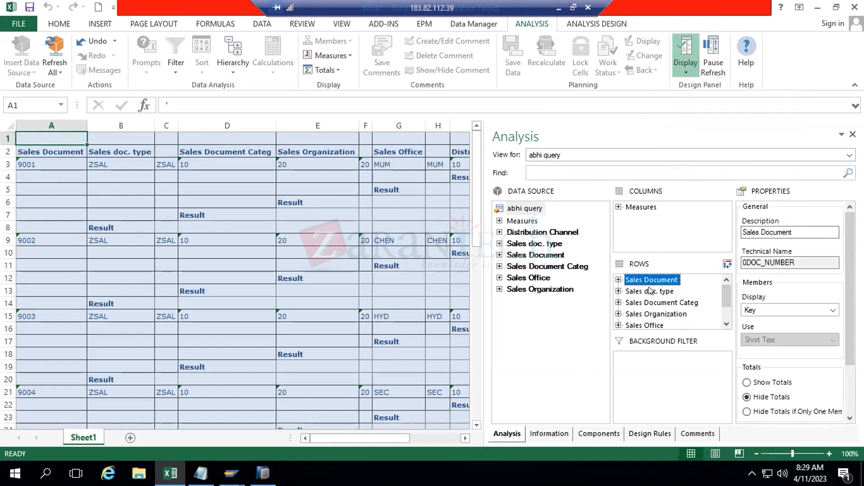
{"action": "left_click", "coordinate": [651, 290]}
{"action": "left_click", "coordinate": [748, 396]}
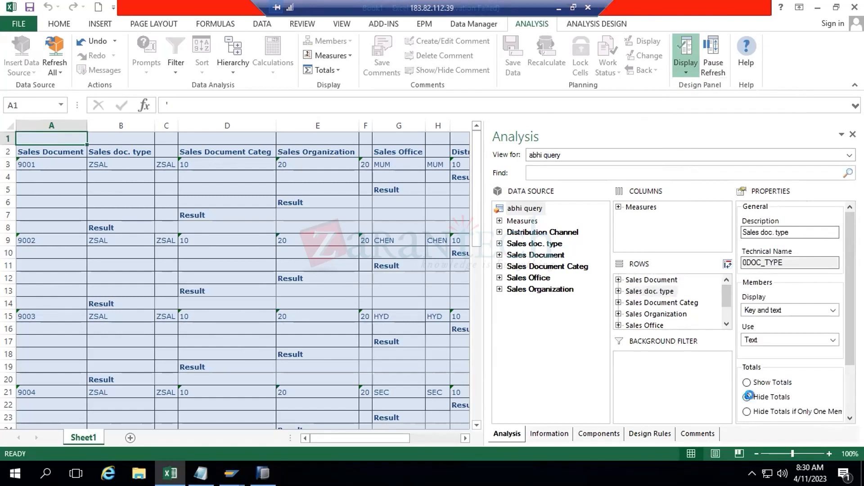
- Hide the totals for the Sales Organization, Sales Office, Distribution Channel and Sales Document Categ row characteristics
{"action": "left_click", "coordinate": [726, 324]}
{"action": "left_click", "coordinate": [727, 324]}
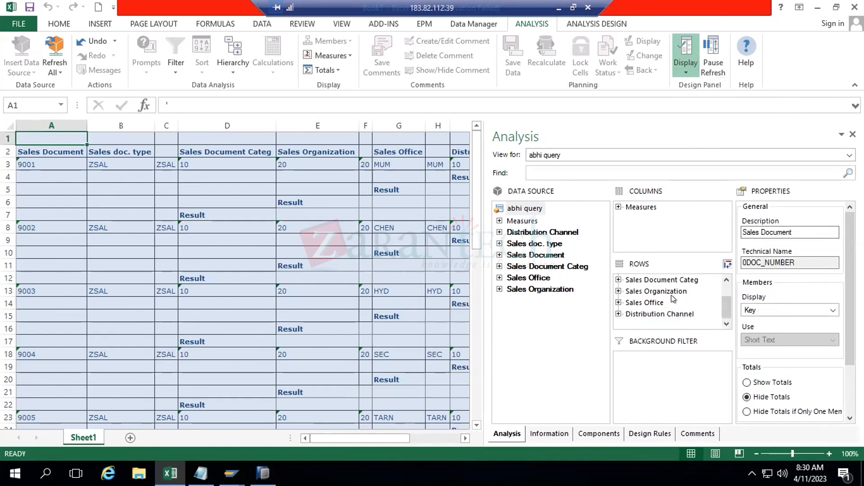
{"action": "left_click", "coordinate": [727, 280]}
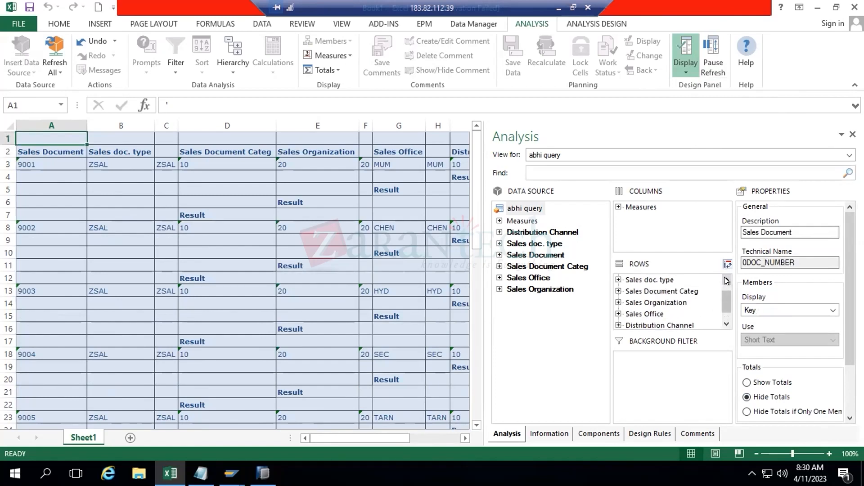
{"action": "left_click", "coordinate": [655, 303], "text": "shift"}
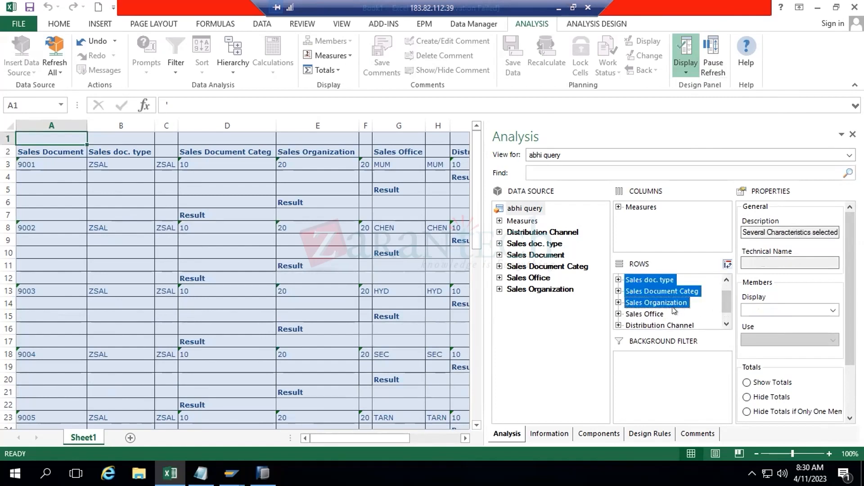
{"action": "left_click", "coordinate": [670, 312]}
{"action": "left_click", "coordinate": [666, 303]}
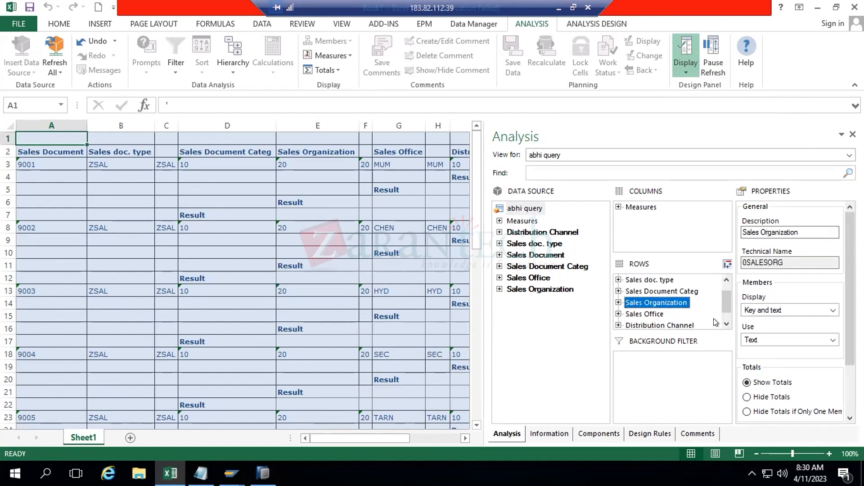
{"action": "left_click", "coordinate": [722, 319]}
{"action": "left_click", "coordinate": [671, 314], "text": "shift"}
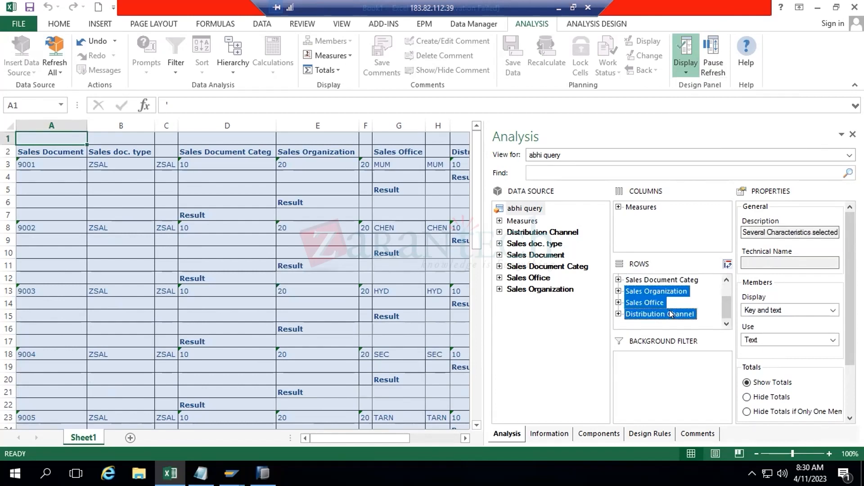
{"action": "left_click", "coordinate": [747, 397]}
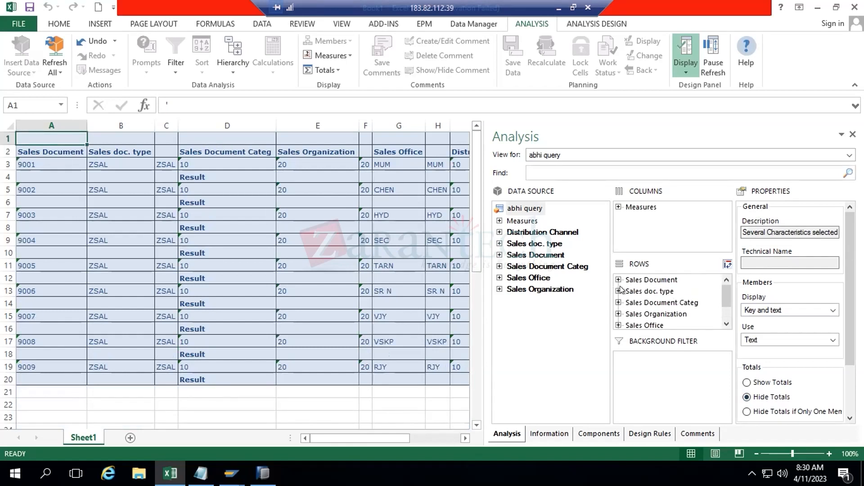
{"action": "left_click", "coordinate": [648, 303]}
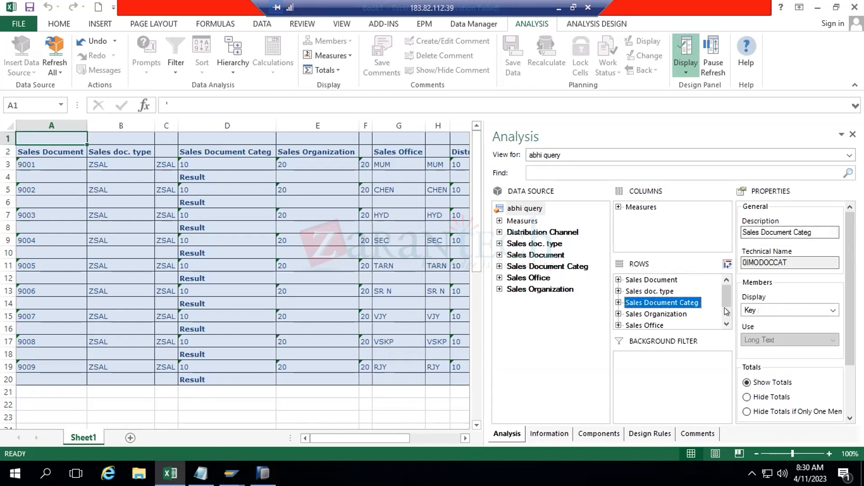
{"action": "left_click", "coordinate": [748, 397]}
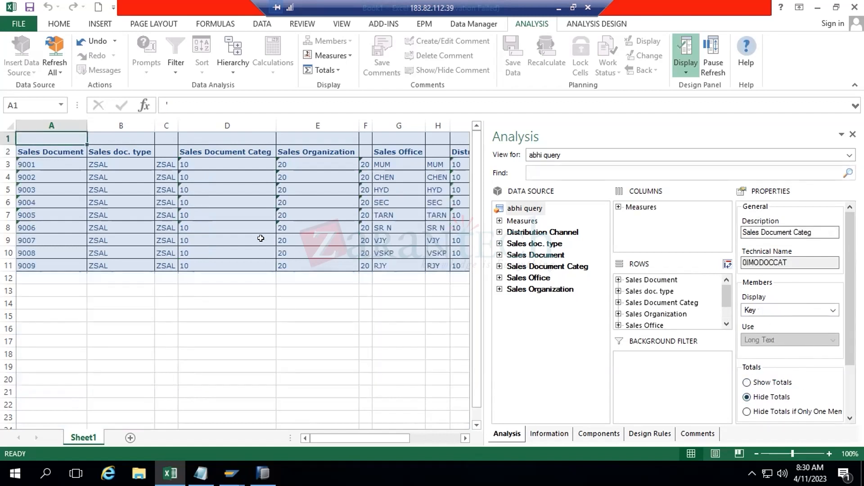
- Review the full crosstab with the design panel hidden, and display the panel again
{"action": "left_click", "coordinate": [686, 54]}
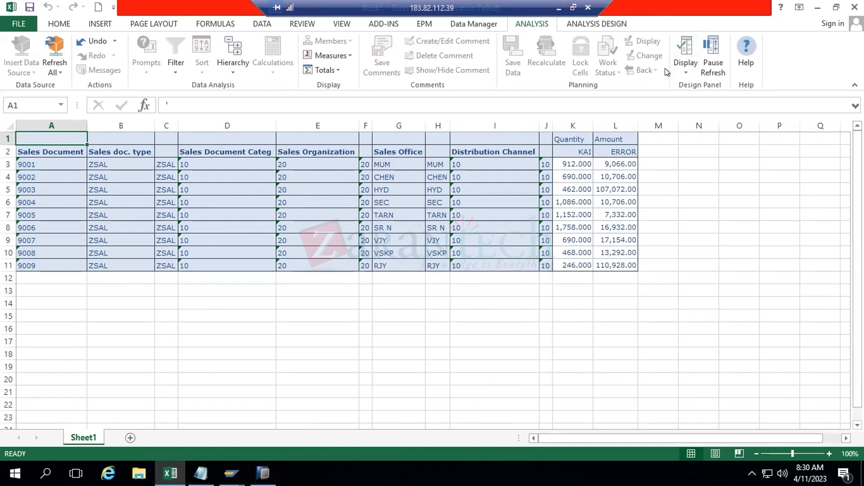
{"action": "left_click", "coordinate": [682, 65]}
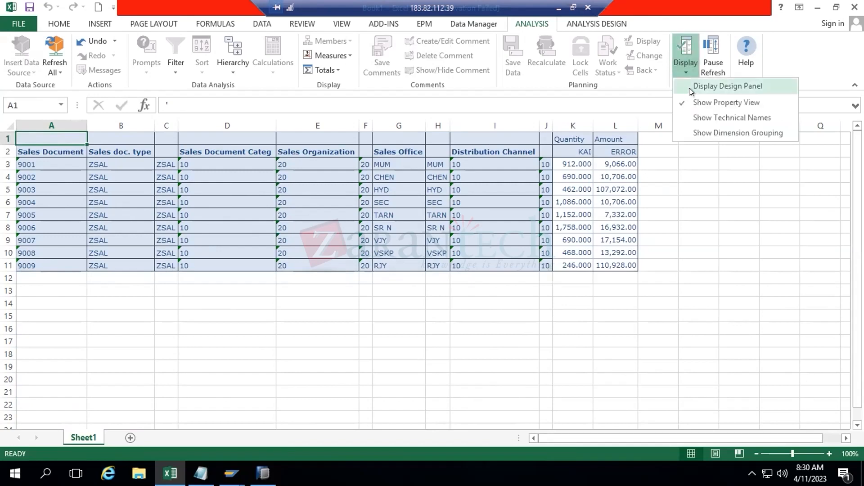
{"action": "left_click", "coordinate": [689, 87]}
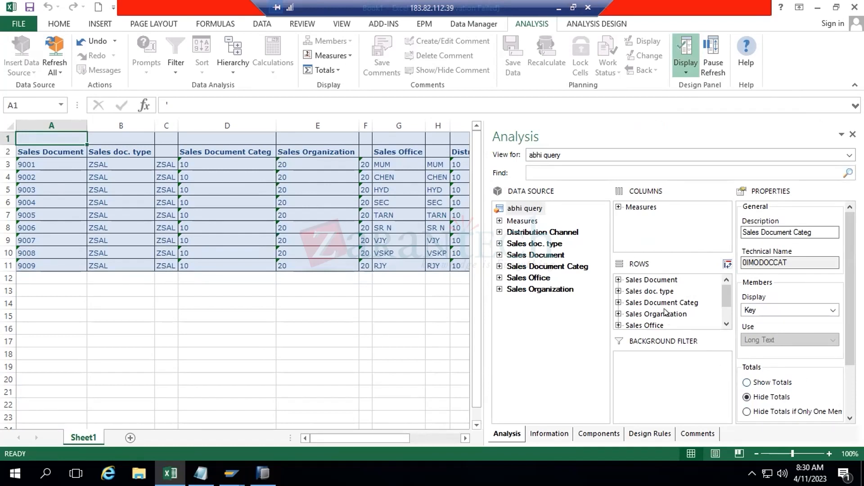
- Show the totals for the Distribution Channel row characteristic and review the whole crosstab with the design panel hidden
{"action": "scroll", "coordinate": [663, 328], "scroll_direction": "down", "scroll_amount": 4}
{"action": "scroll", "coordinate": [724, 322], "scroll_direction": "down", "scroll_amount": 2}
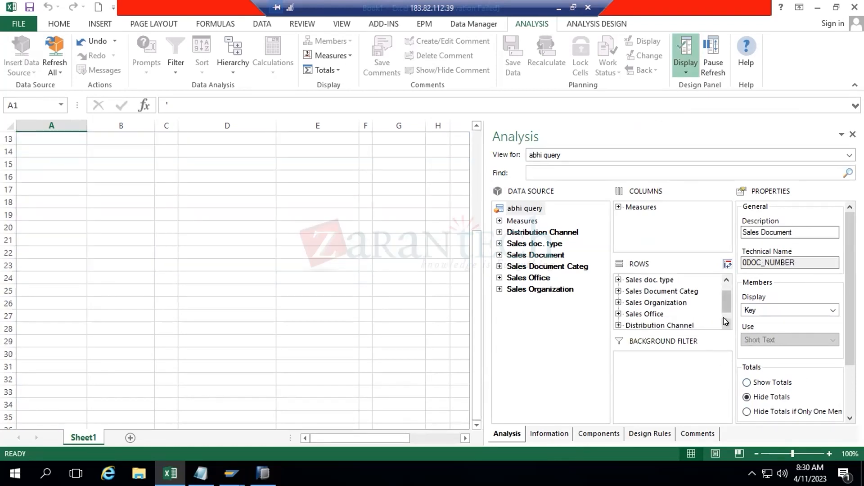
{"action": "left_click", "coordinate": [680, 313]}
{"action": "left_click", "coordinate": [753, 384]}
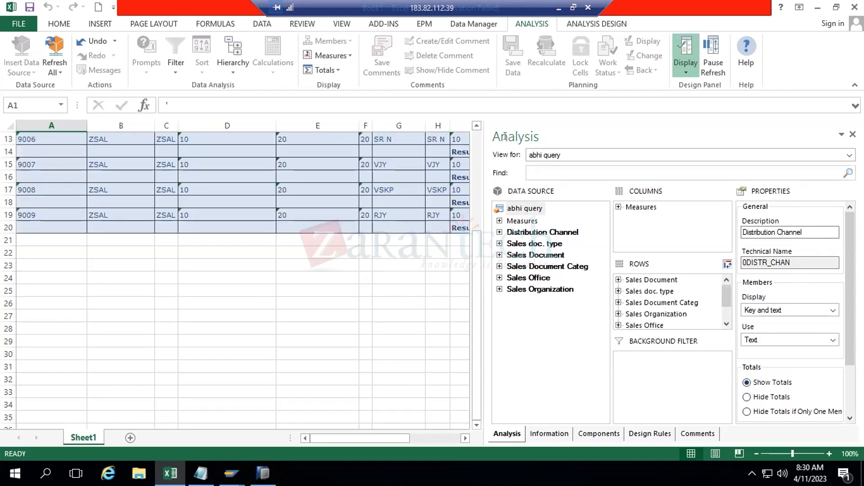
{"action": "left_click", "coordinate": [686, 48]}
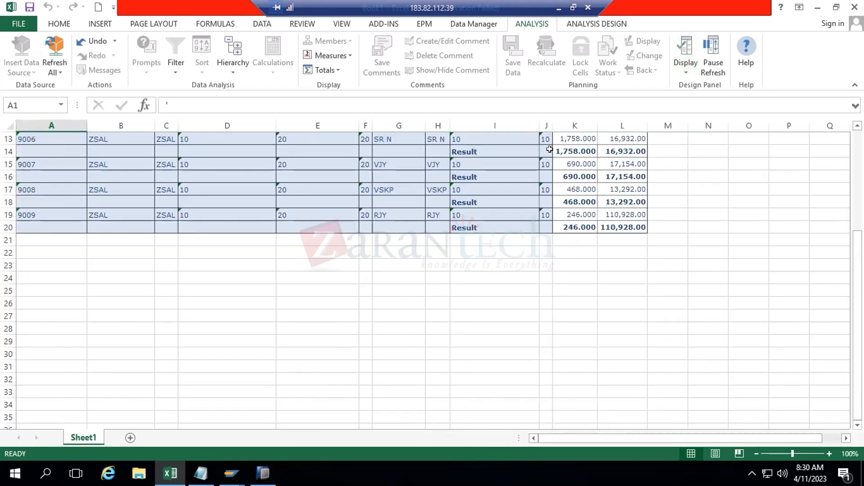
{"action": "scroll", "coordinate": [620, 166], "scroll_direction": "up", "scroll_amount": 4}
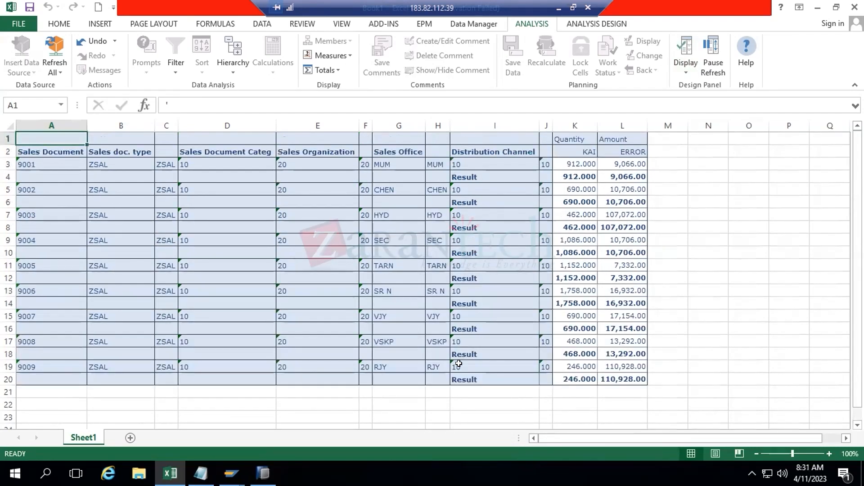
- Redisplay the design panel, hide the totals for Distribution Channel, and close the panel to check the crosstab
{"action": "left_click", "coordinate": [681, 75]}
{"action": "left_click", "coordinate": [684, 83]}
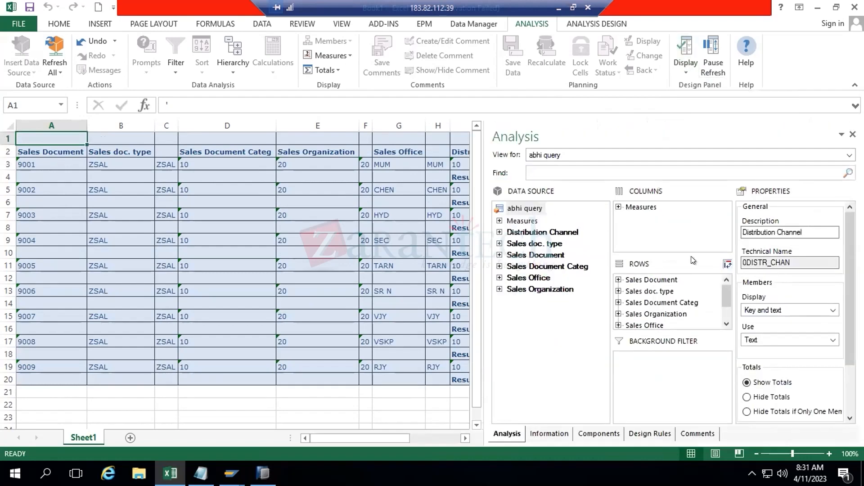
{"action": "left_click", "coordinate": [754, 398]}
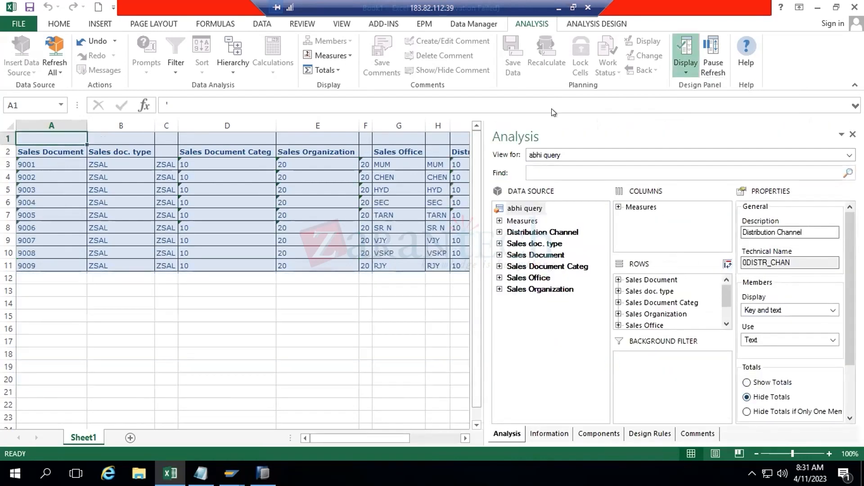
{"action": "left_click", "coordinate": [682, 49]}
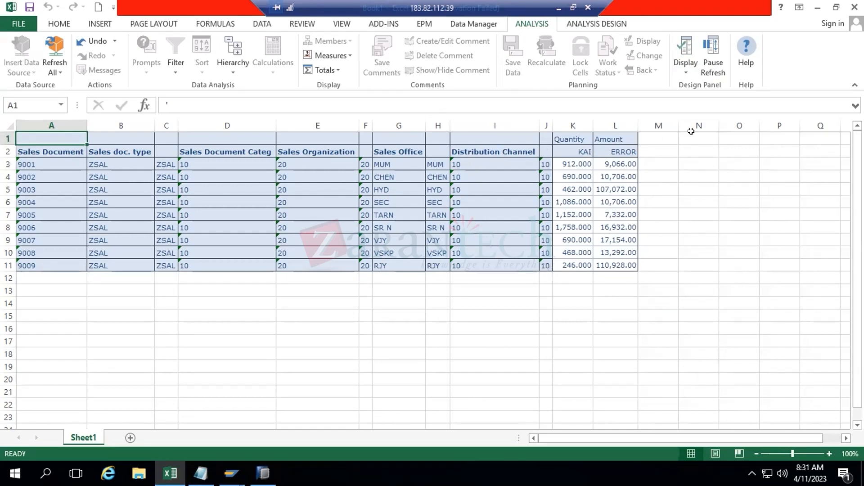
- Turn the Distribution Channel totals back on and examine the Result rows for sales documents 9001 and 9002
{"action": "left_click", "coordinate": [689, 68]}
{"action": "left_click", "coordinate": [692, 86]}
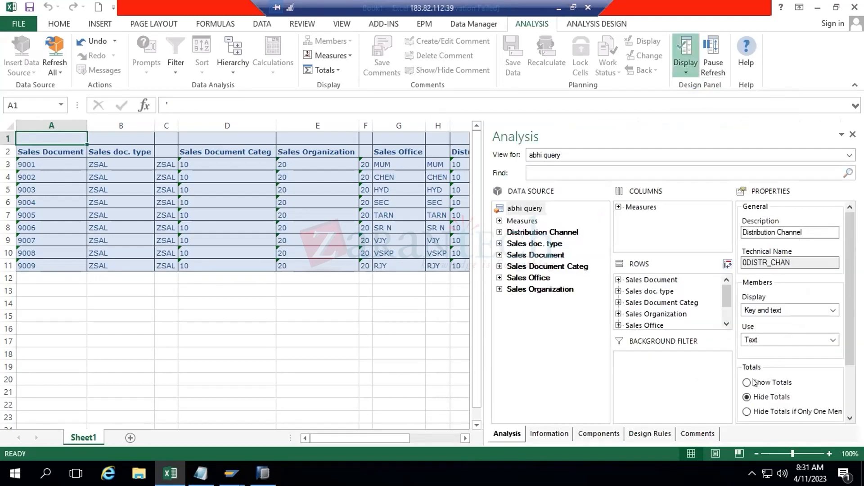
{"action": "left_click", "coordinate": [747, 382]}
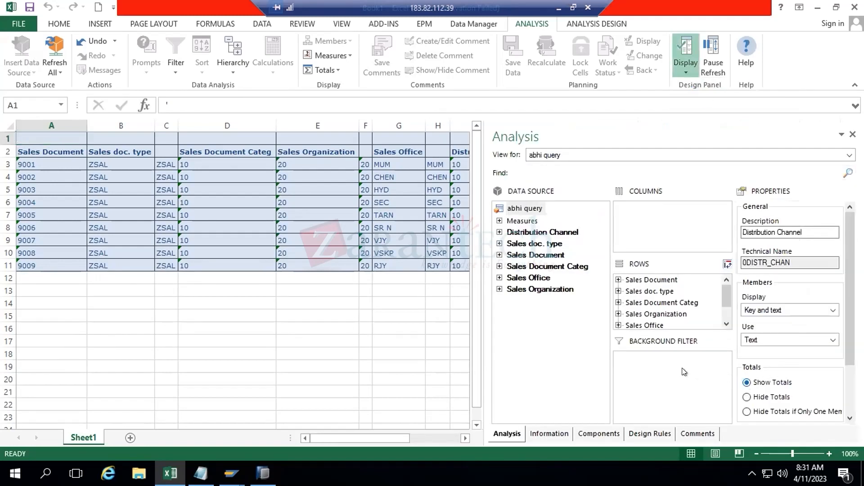
{"action": "left_click", "coordinate": [673, 37]}
{"action": "left_click", "coordinate": [586, 161]}
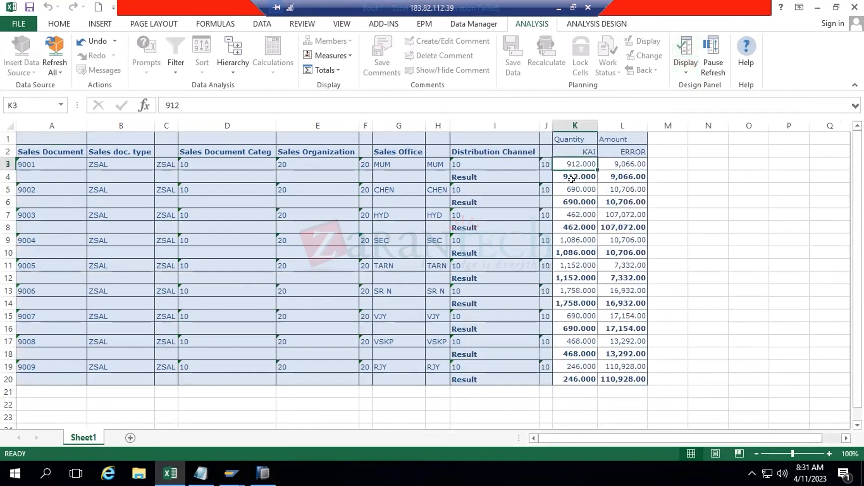
{"action": "left_click_drag", "start_coordinate": [635, 176], "coordinate": [65, 172]}
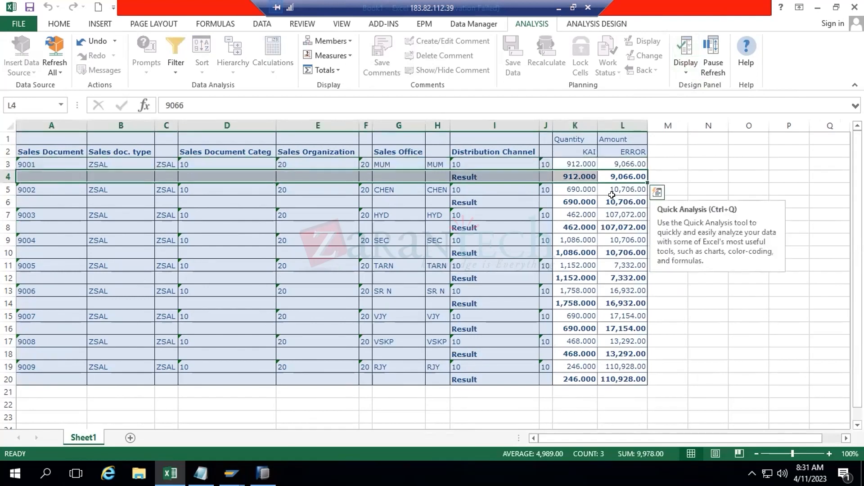
{"action": "left_click_drag", "start_coordinate": [622, 202], "coordinate": [396, 201]}
{"action": "left_click_drag", "start_coordinate": [216, 190], "coordinate": [25, 198]}
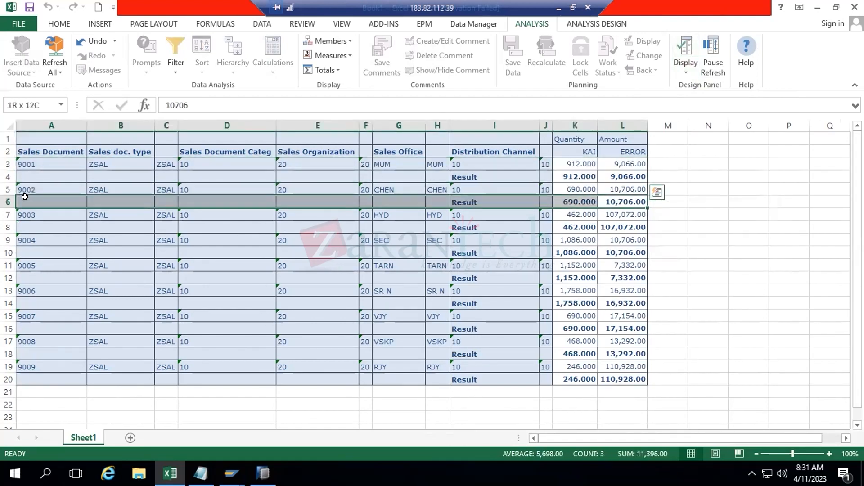
- Hide the Distribution Channel totals again and widen the design panel's properties section to read the full totals options
{"action": "left_click", "coordinate": [684, 58]}
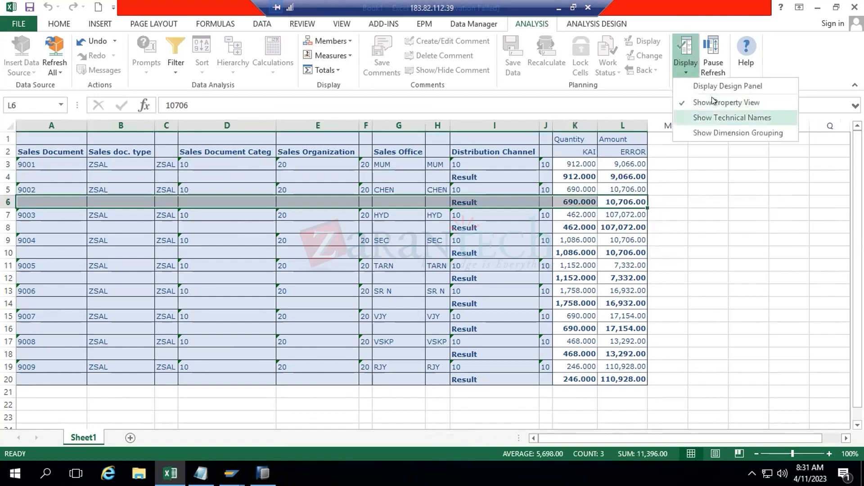
{"action": "left_click", "coordinate": [707, 84]}
{"action": "left_click", "coordinate": [760, 397]}
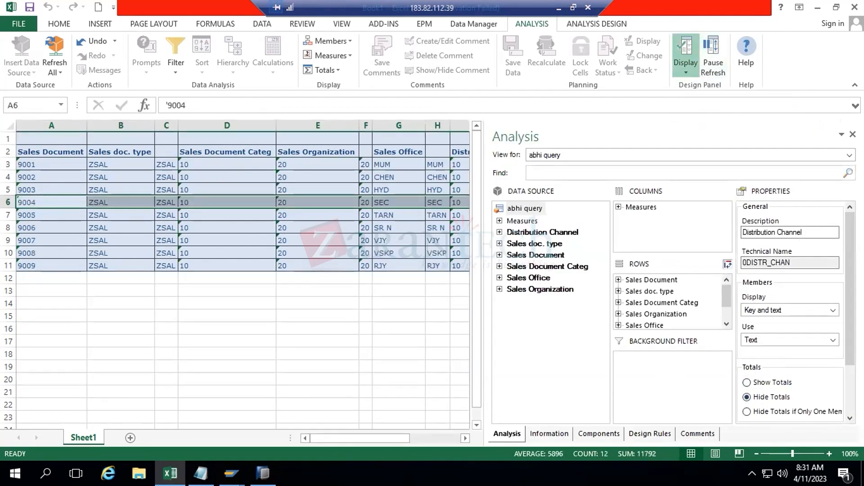
{"action": "scroll", "coordinate": [792, 310], "scroll_direction": "down", "scroll_amount": 3}
{"action": "scroll", "coordinate": [806, 390], "scroll_direction": "down", "scroll_amount": 1}
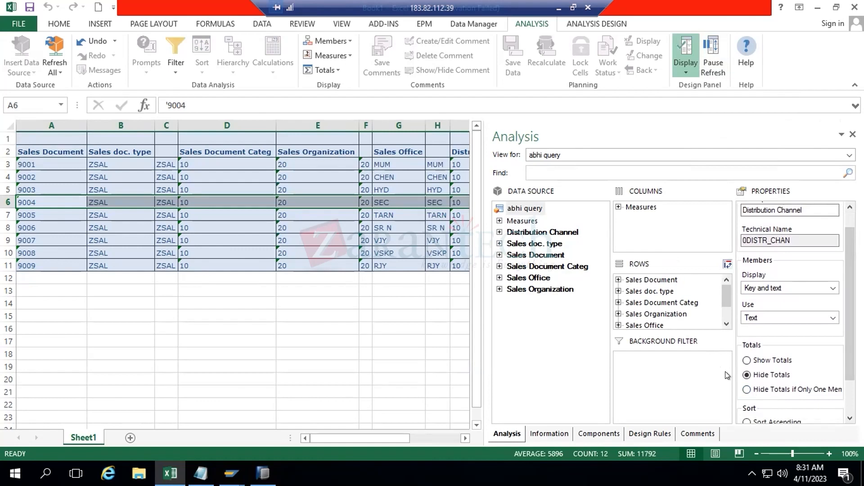
{"action": "left_click_drag", "start_coordinate": [730, 371], "coordinate": [666, 371]}
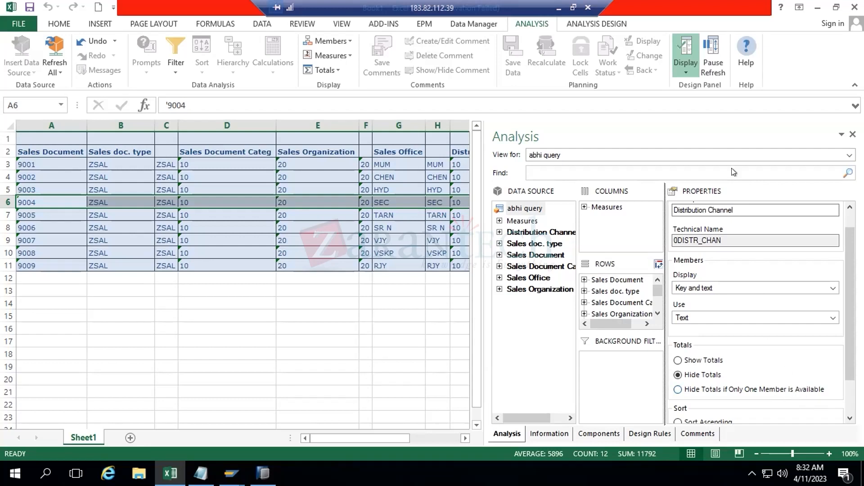
- Set the Distribution Channel totals to Hide Totals if Only One Member is Available, and check that column's values with the design panel hidden
{"action": "left_click", "coordinate": [679, 67]}
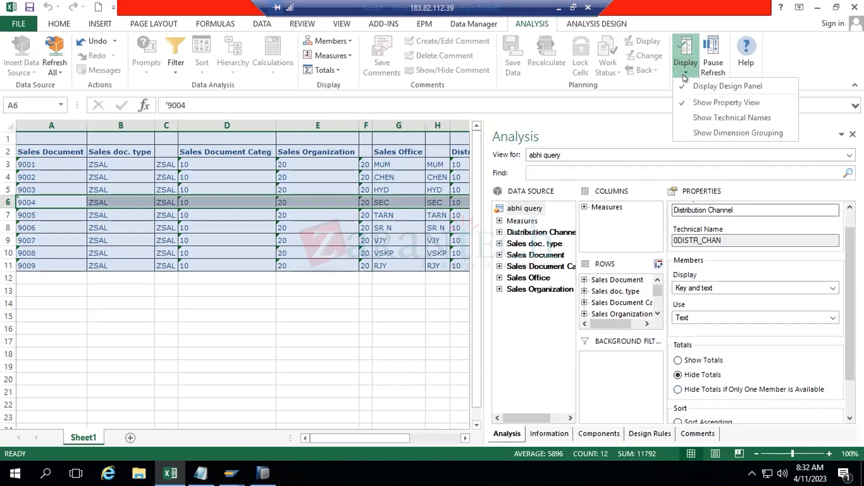
{"action": "left_click", "coordinate": [318, 190]}
{"action": "left_click", "coordinate": [678, 389]}
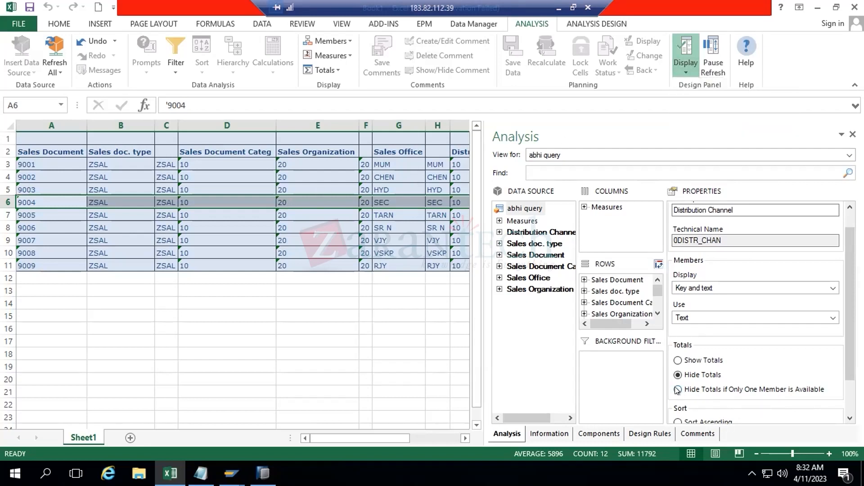
{"action": "left_click", "coordinate": [680, 71]}
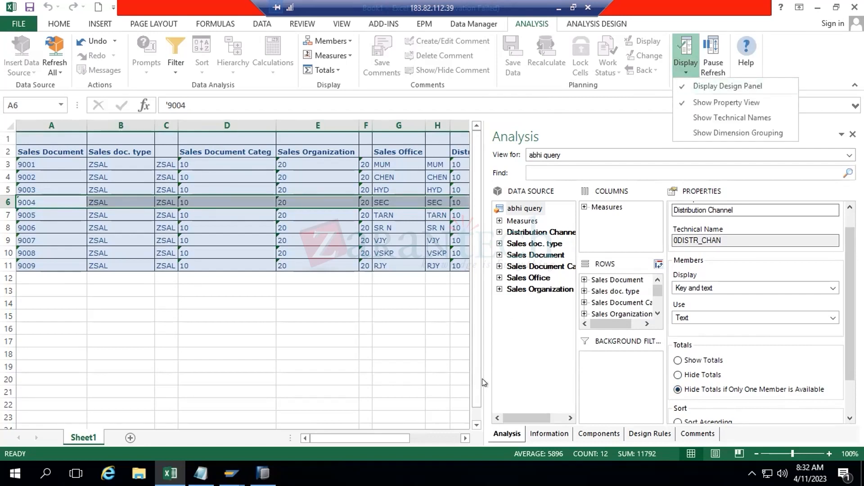
{"action": "left_click", "coordinate": [699, 87]}
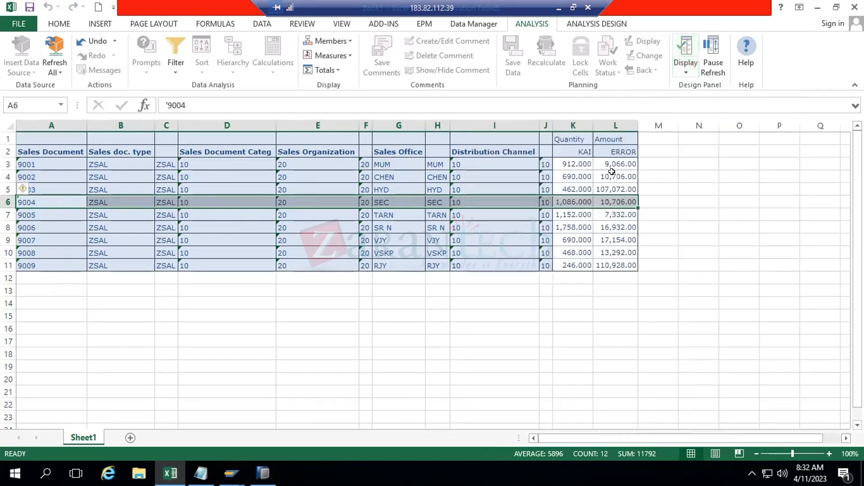
{"action": "left_click", "coordinate": [468, 163]}
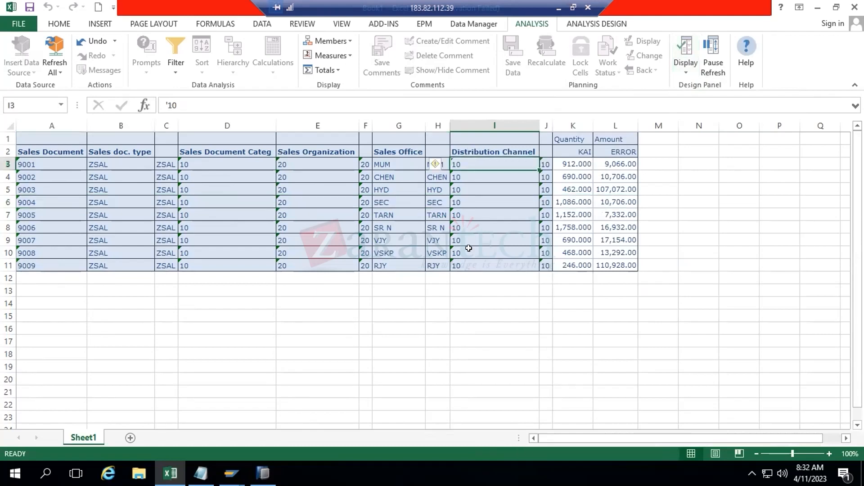
{"action": "left_click_drag", "start_coordinate": [468, 248], "coordinate": [468, 262]}
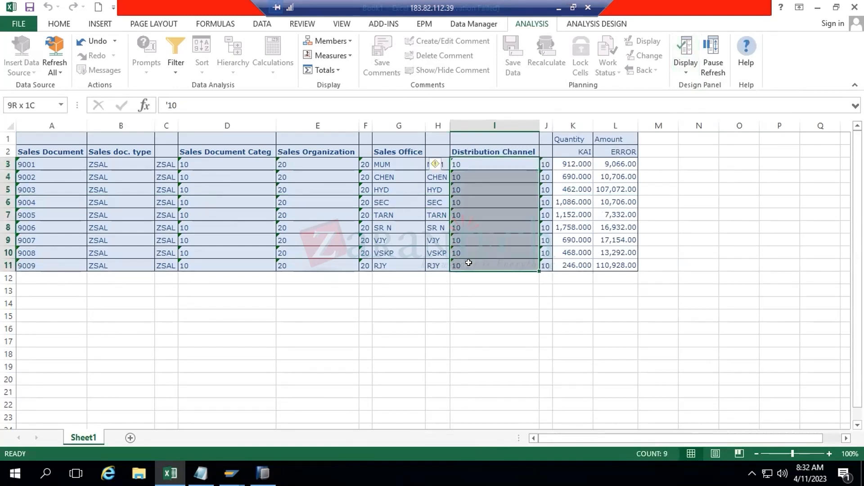
{"action": "left_click_drag", "start_coordinate": [469, 263], "coordinate": [468, 263]}
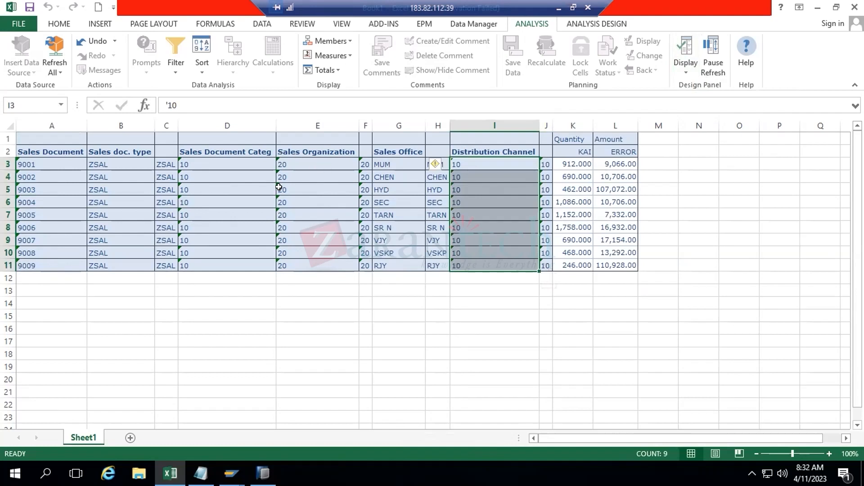
- Set the Sales Document totals to Hide Totals if Only One Member is Available and examine its values in the crosstab
{"action": "left_click", "coordinate": [36, 163]}
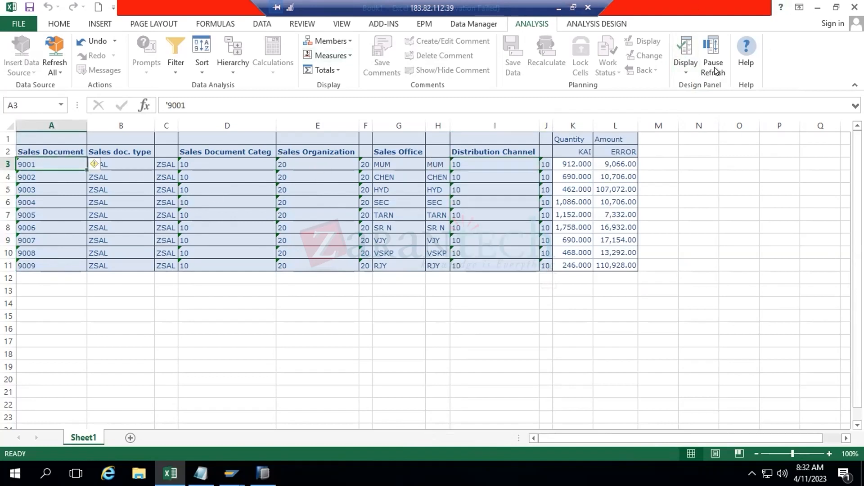
{"action": "left_click", "coordinate": [682, 64]}
{"action": "left_click", "coordinate": [696, 102]}
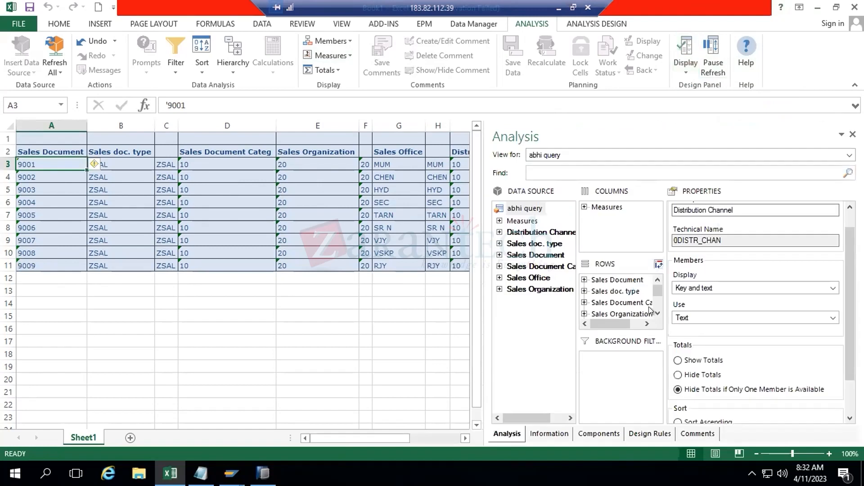
{"action": "left_click", "coordinate": [616, 280]}
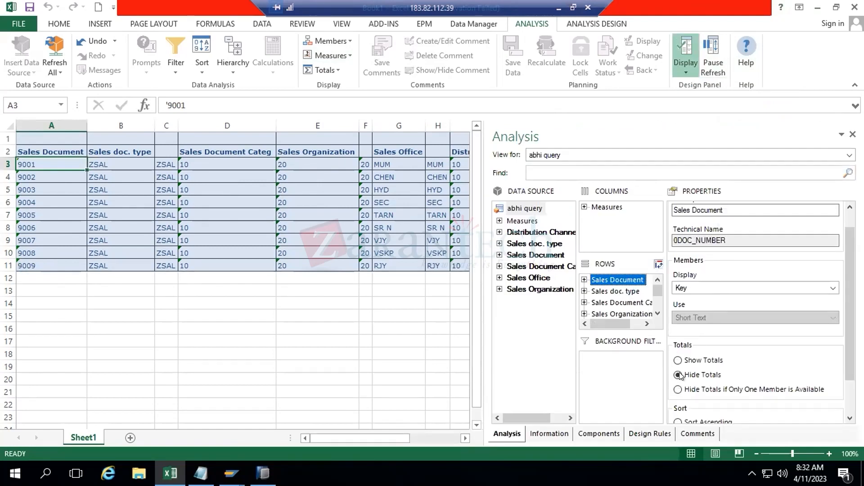
{"action": "left_click", "coordinate": [678, 389]}
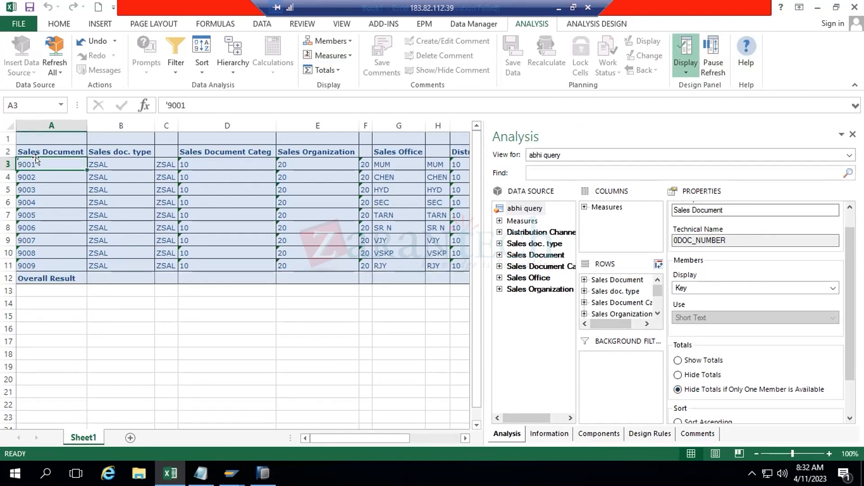
{"action": "left_click_drag", "start_coordinate": [37, 159], "coordinate": [44, 260]}
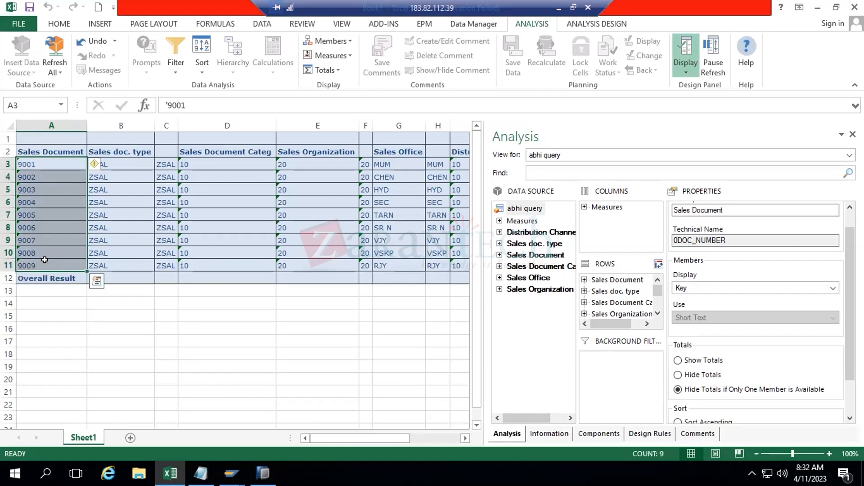
- Set the Sales Office totals to Hide Totals if Only One Member is Available, and hide the design panel
{"action": "left_click", "coordinate": [391, 161]}
{"action": "scroll", "coordinate": [652, 311], "scroll_direction": "down", "scroll_amount": 3}
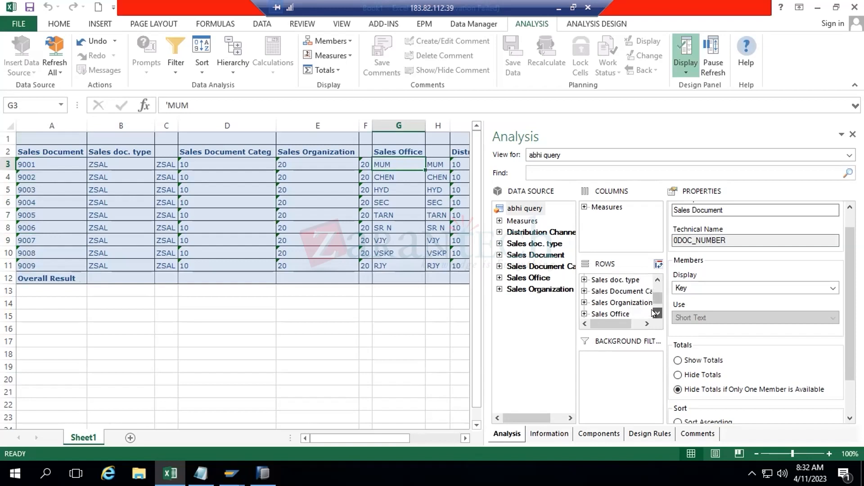
{"action": "left_click", "coordinate": [610, 292]}
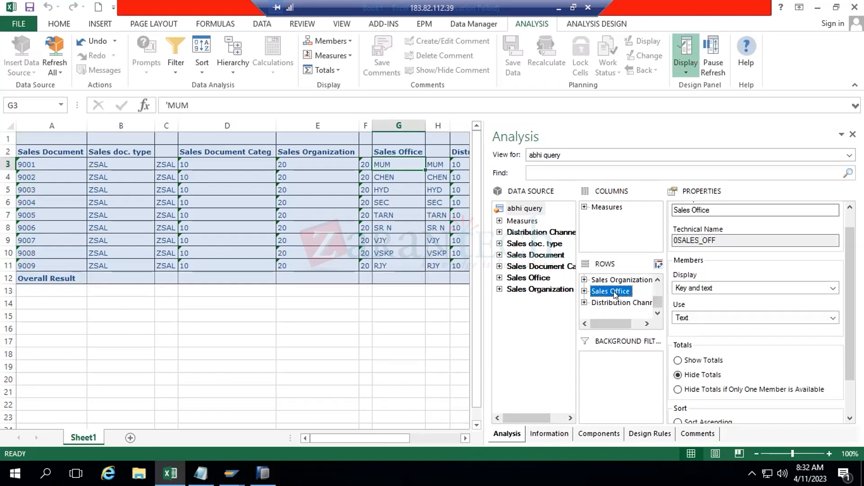
{"action": "left_click", "coordinate": [678, 389]}
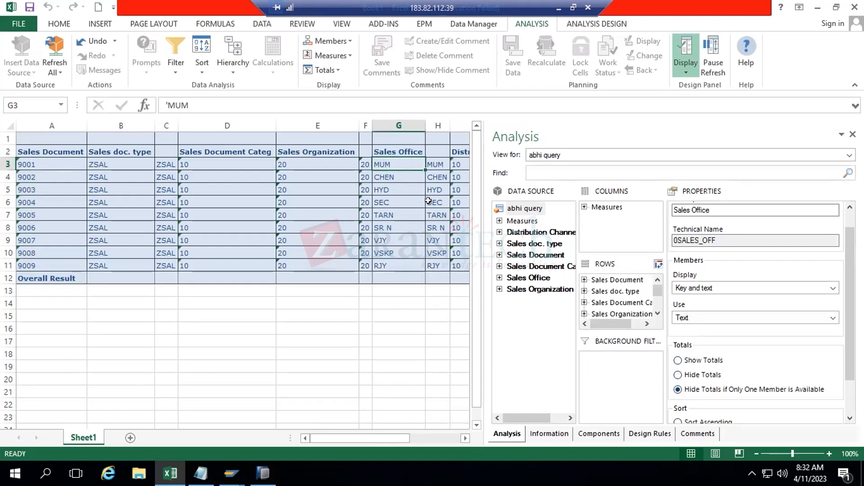
{"action": "left_click", "coordinate": [685, 47]}
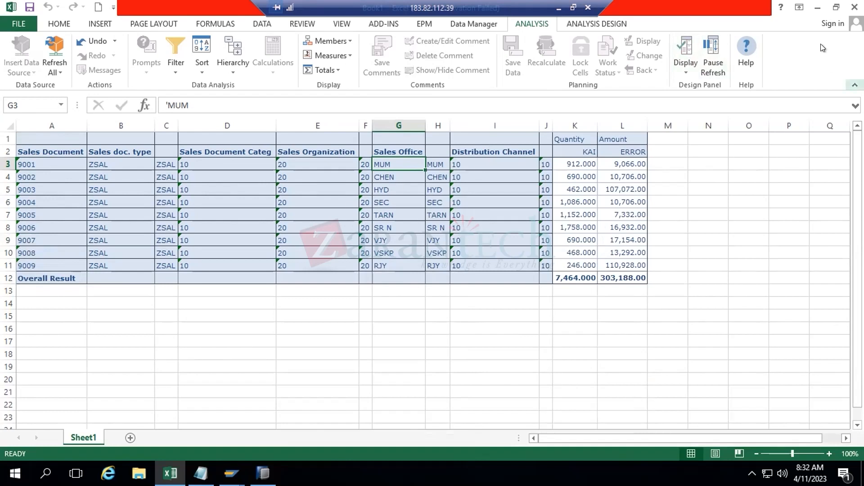
- Show the design panel again and set the Sales Document totals to Hide Totals
{"action": "left_click", "coordinate": [684, 69]}
{"action": "left_click", "coordinate": [682, 83]}
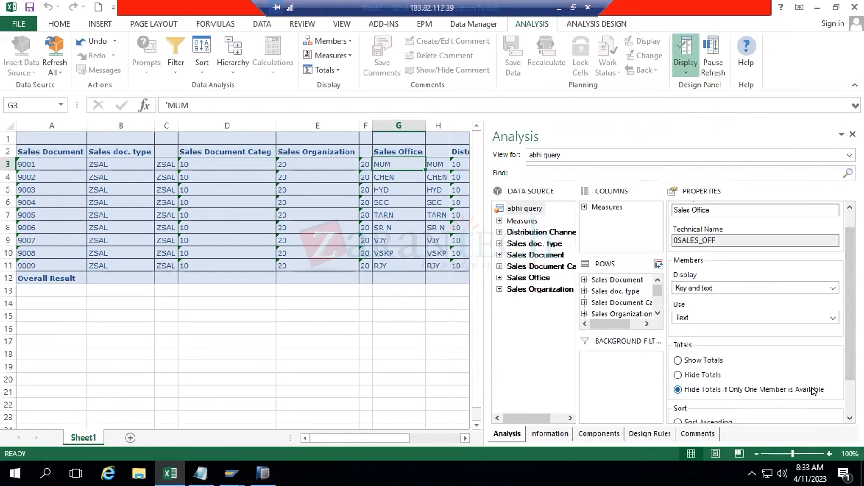
{"action": "left_click", "coordinate": [58, 199]}
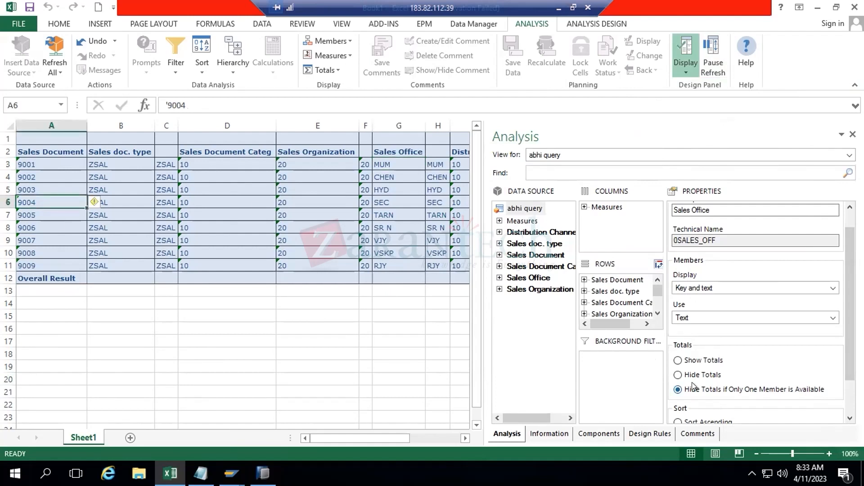
{"action": "left_click", "coordinate": [623, 281]}
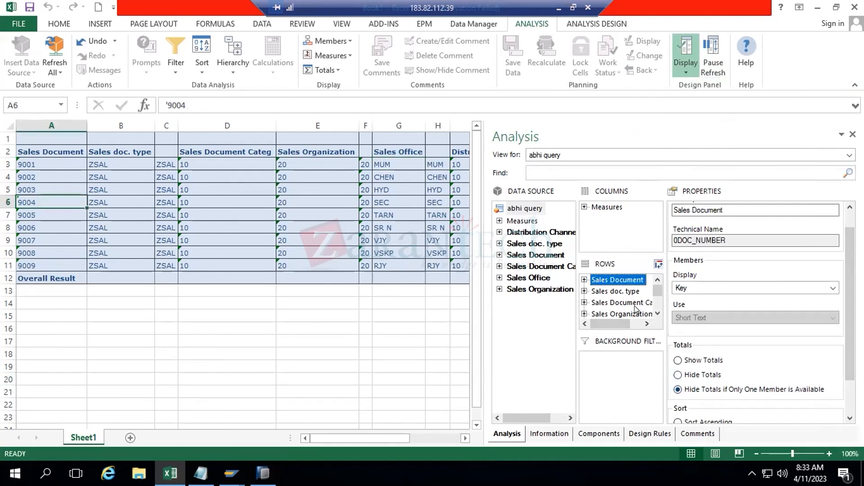
{"action": "left_click", "coordinate": [678, 374]}
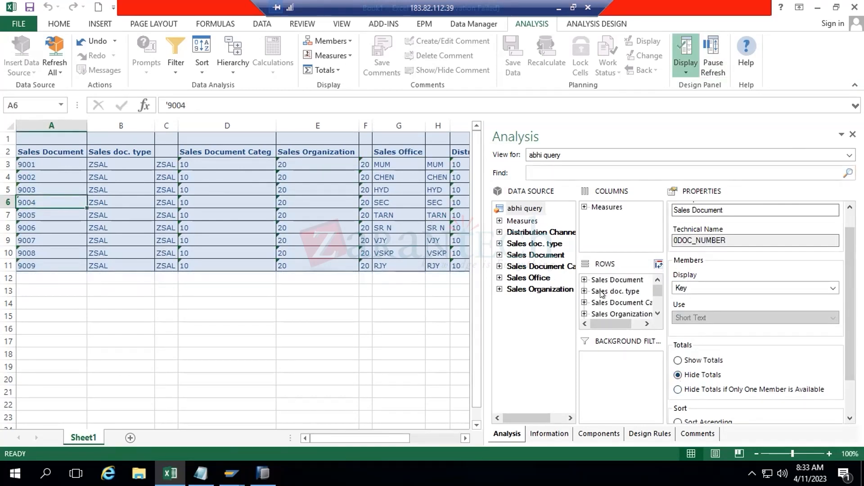
- Set the Sales Office totals to Show Totals, and check the Quantity and Amount columns with the design panel hidden
{"action": "scroll", "coordinate": [630, 306], "scroll_direction": "down", "scroll_amount": 2}
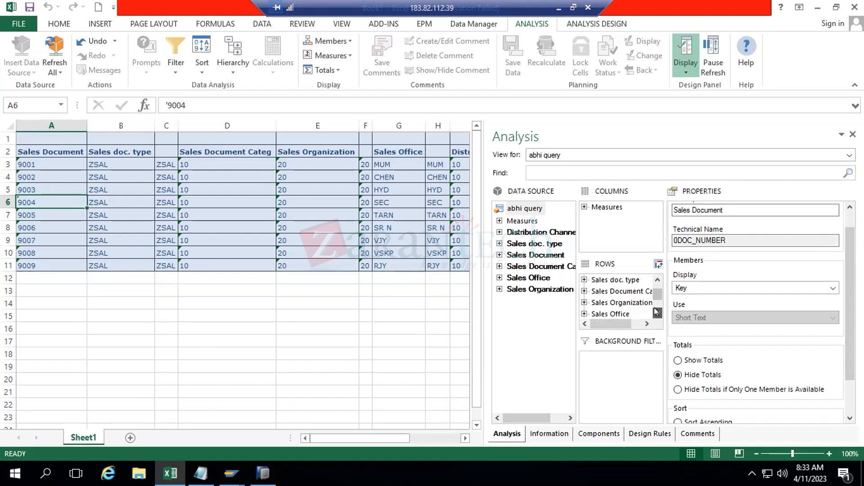
{"action": "left_click", "coordinate": [617, 303]}
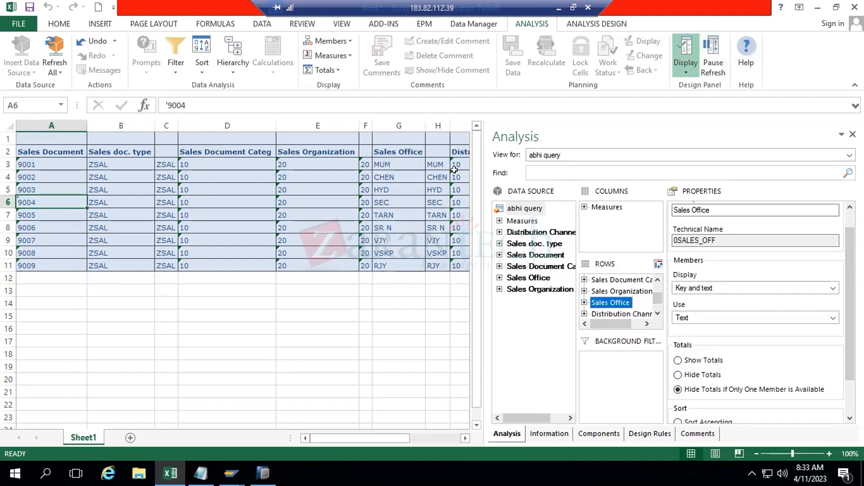
{"action": "left_click", "coordinate": [672, 358]}
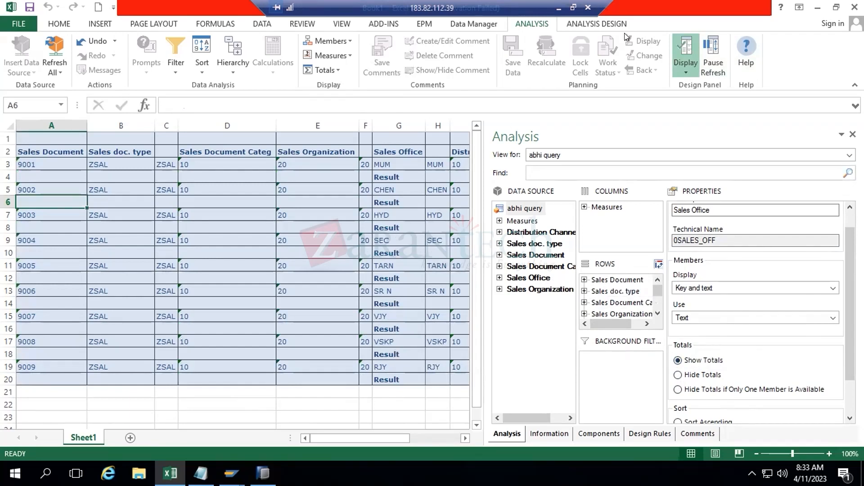
{"action": "left_click", "coordinate": [682, 45]}
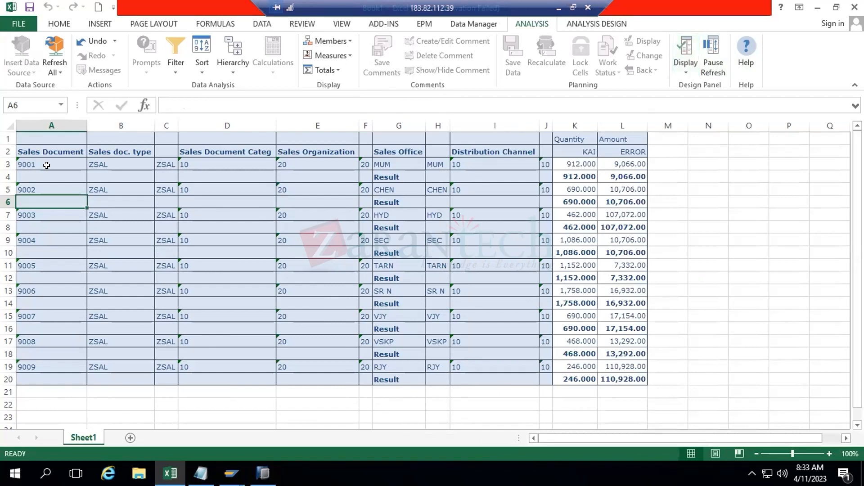
{"action": "left_click", "coordinate": [27, 137]}
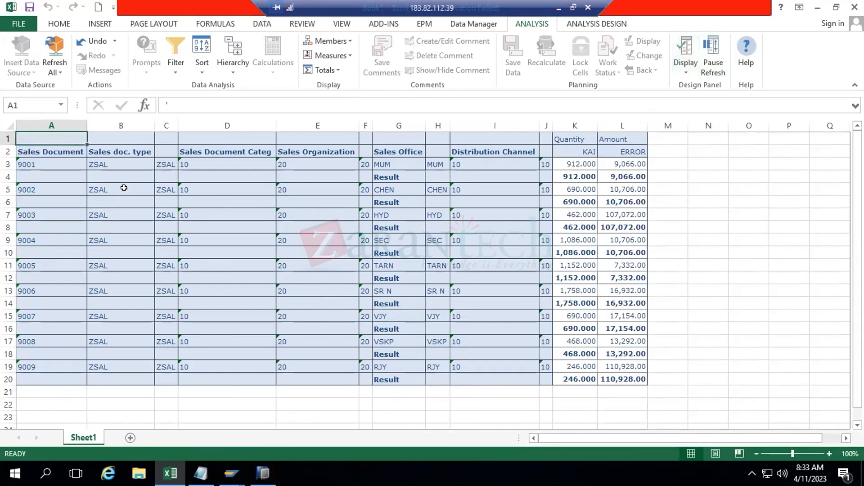
{"action": "left_click", "coordinate": [44, 148]}
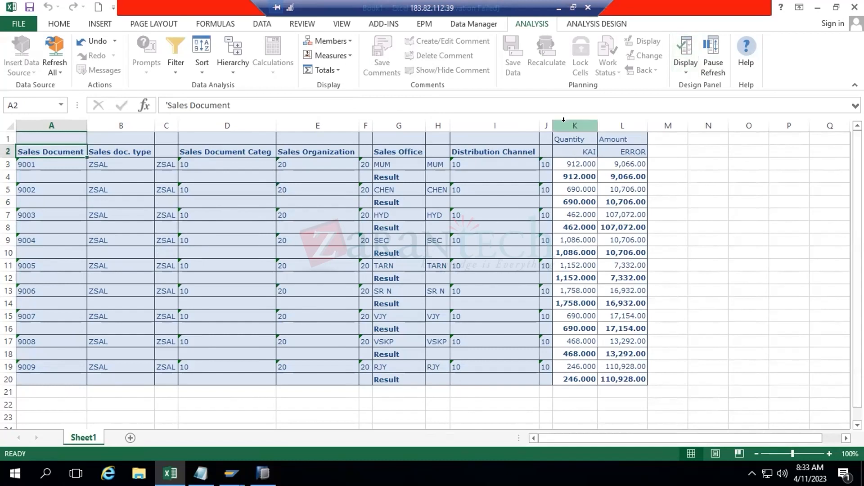
{"action": "left_click_drag", "start_coordinate": [575, 126], "coordinate": [643, 119]}
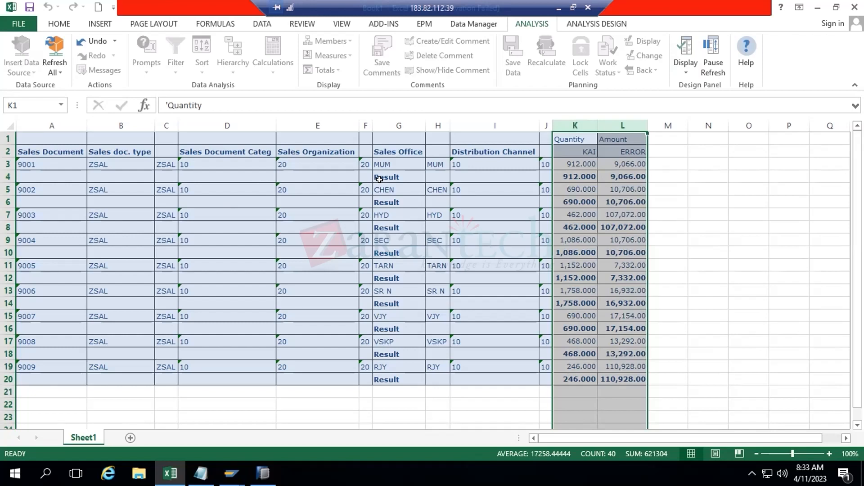
- Show the design panel, enlarge its rows area, and move Distribution Channel in front of Sales Document in the rows
{"action": "left_click", "coordinate": [684, 49]}
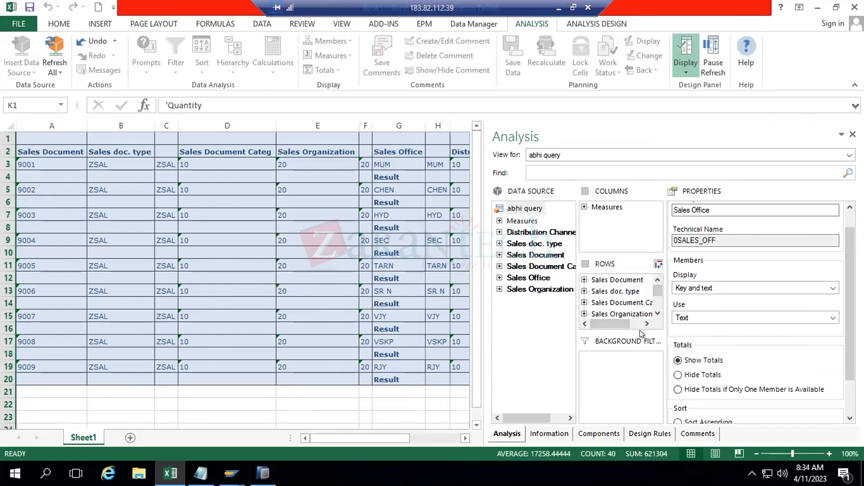
{"action": "left_click_drag", "start_coordinate": [636, 325], "coordinate": [636, 415]}
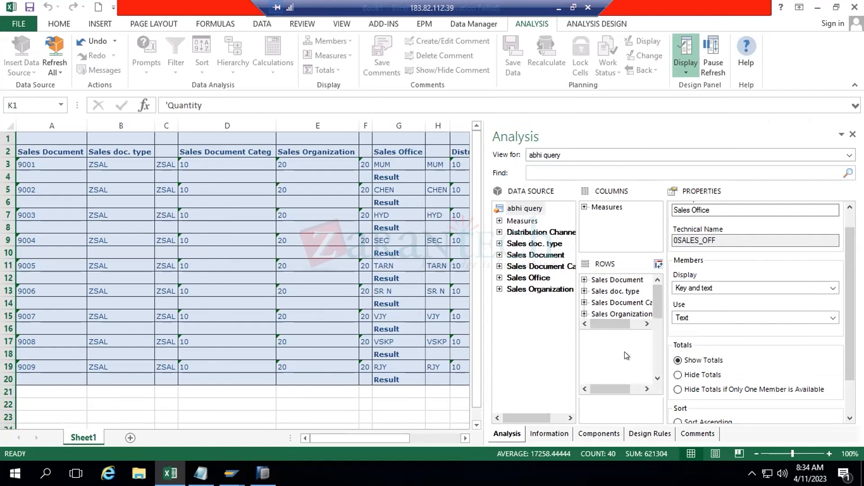
{"action": "left_click_drag", "start_coordinate": [612, 339], "coordinate": [620, 274]}
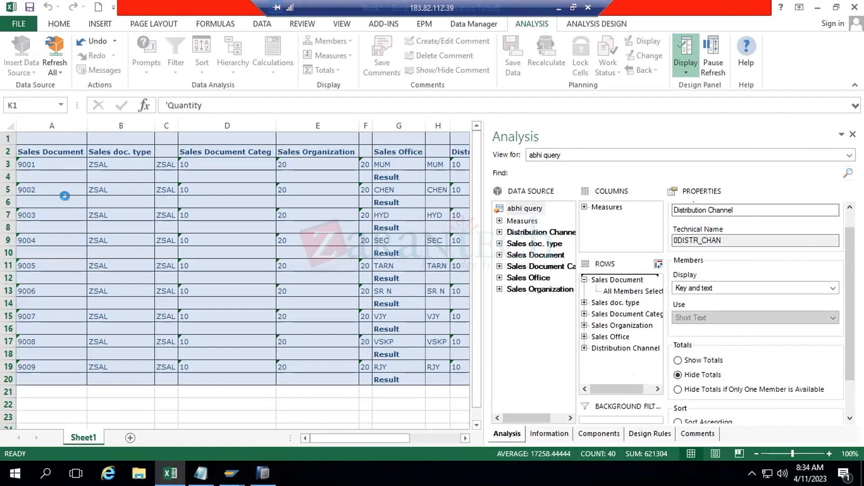
{"action": "left_click_drag", "start_coordinate": [49, 167], "coordinate": [31, 392]}
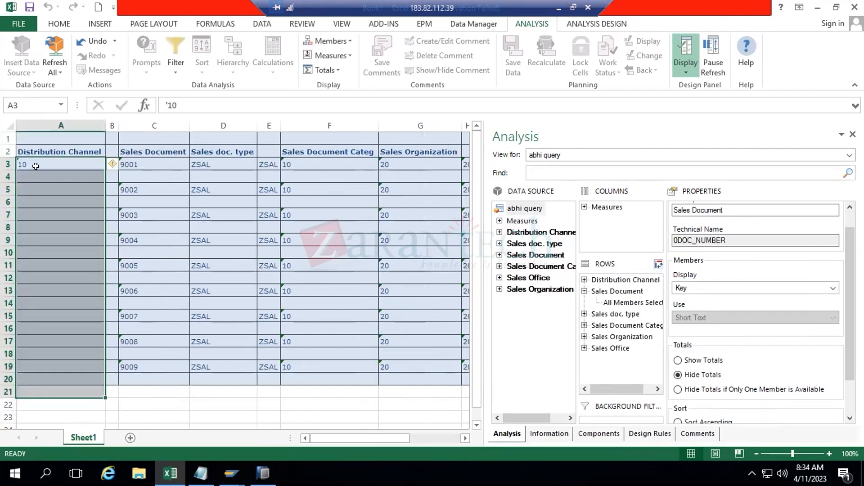
{"action": "left_click", "coordinate": [140, 166]}
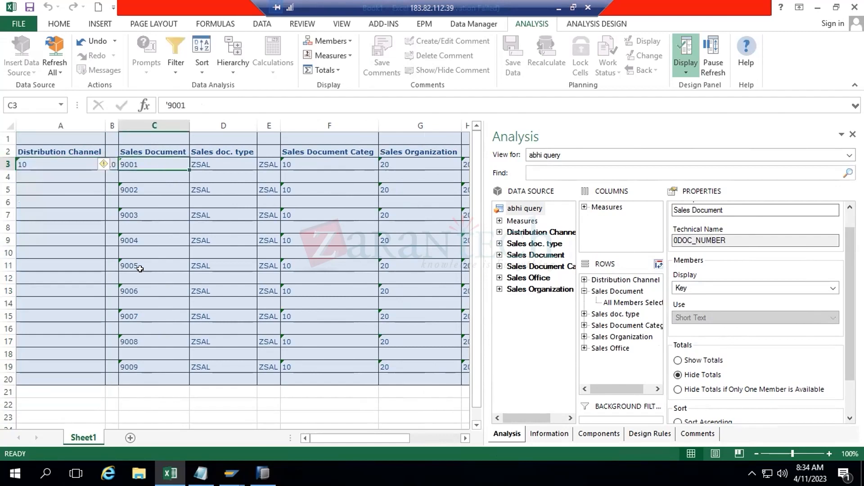
- Move Sales Document Category and Sales Office in front of Sales Document in the rows, and hide the design panel
{"action": "left_click_drag", "start_coordinate": [620, 325], "coordinate": [617, 288]}
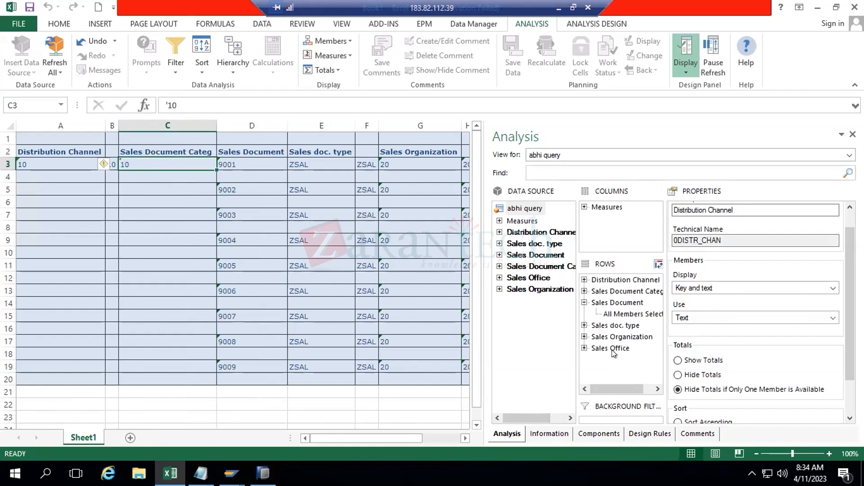
{"action": "left_click_drag", "start_coordinate": [613, 353], "coordinate": [619, 298]}
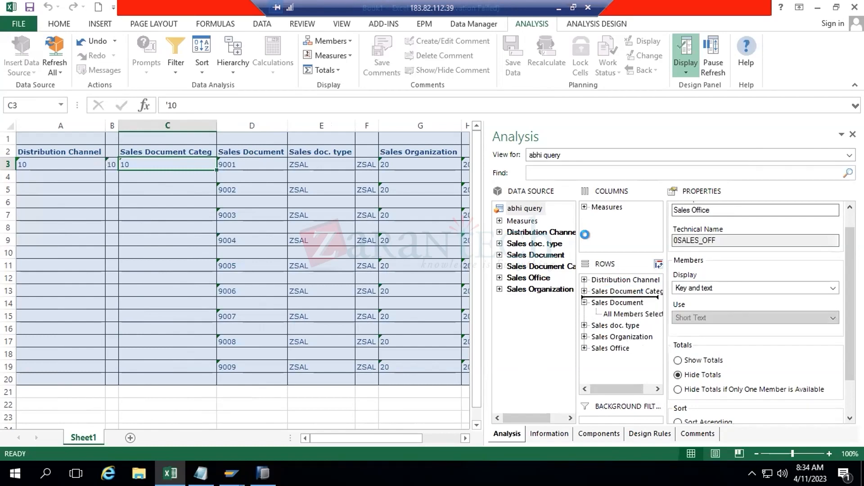
{"action": "left_click", "coordinate": [686, 57]}
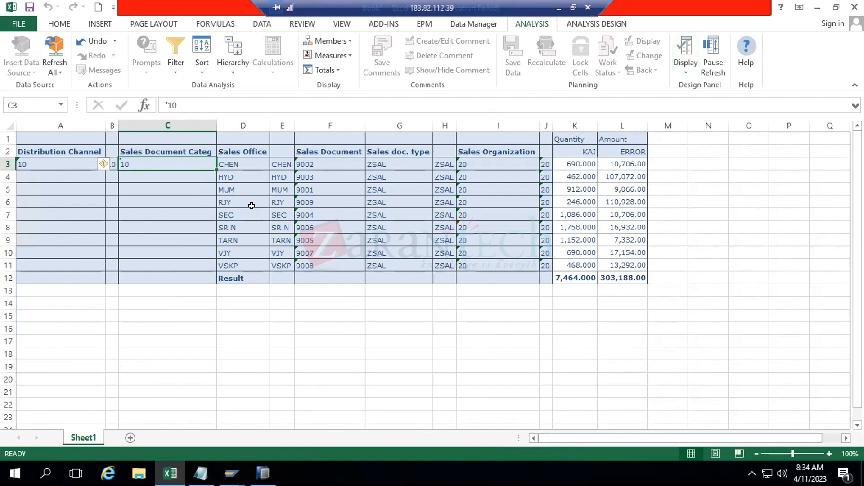
- Examine the Distribution Channel, Sales Document Category and Sales Office values in the reordered crosstab
{"action": "left_click", "coordinate": [28, 161]}
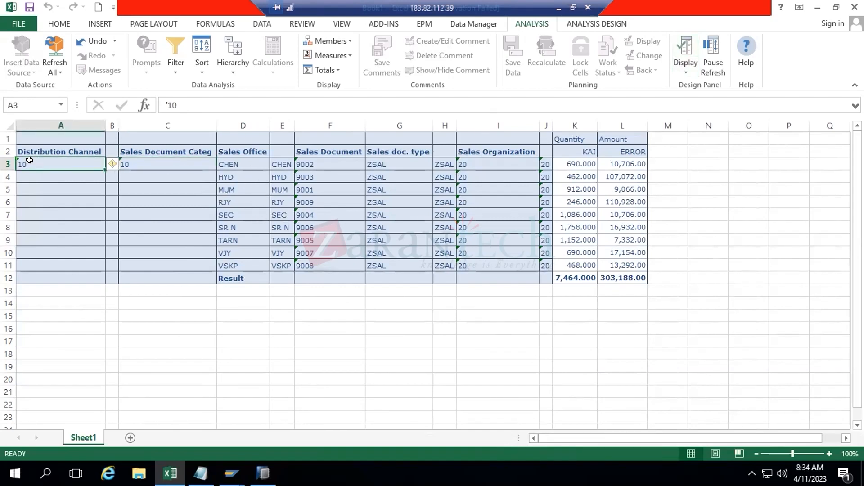
{"action": "left_click", "coordinate": [146, 165]}
{"action": "left_click", "coordinate": [227, 163]}
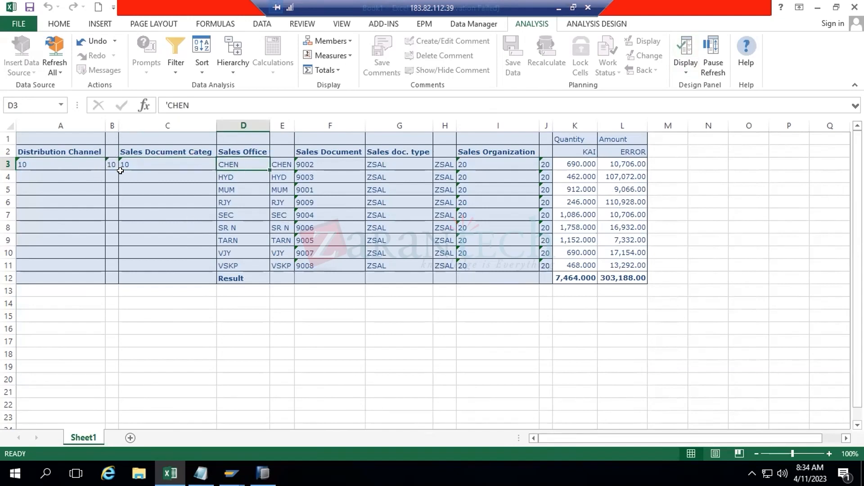
{"action": "left_click", "coordinate": [27, 158]}
{"action": "left_click", "coordinate": [142, 160]}
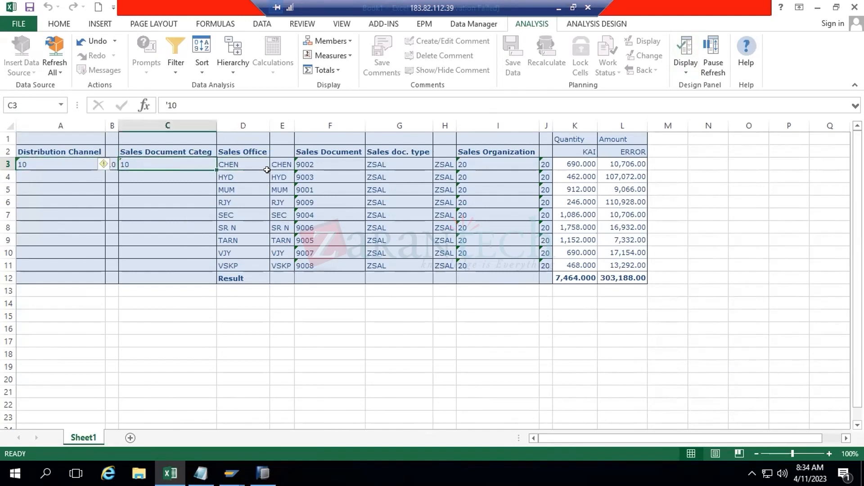
{"action": "left_click", "coordinate": [240, 151]}
{"action": "left_click_drag", "start_coordinate": [239, 161], "coordinate": [232, 268]}
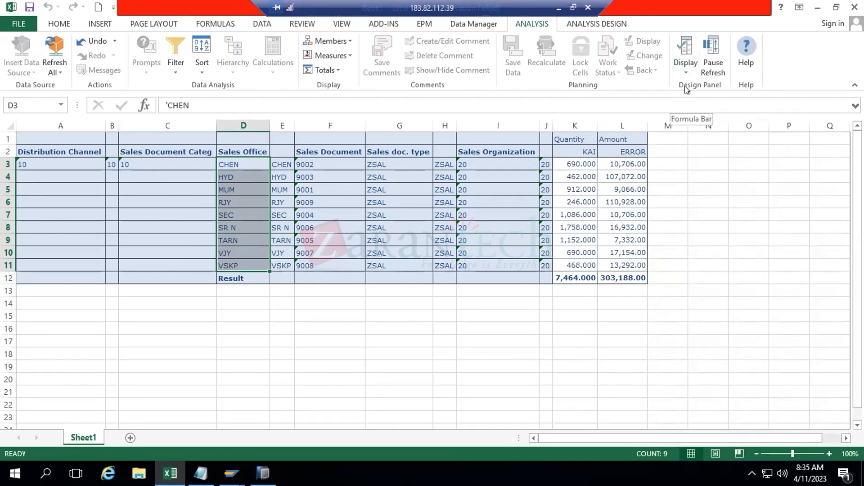
- Show the design panel, enlarge the background filter area, and place Sales Document in the background filter
{"action": "left_click", "coordinate": [685, 68]}
{"action": "left_click", "coordinate": [702, 86]}
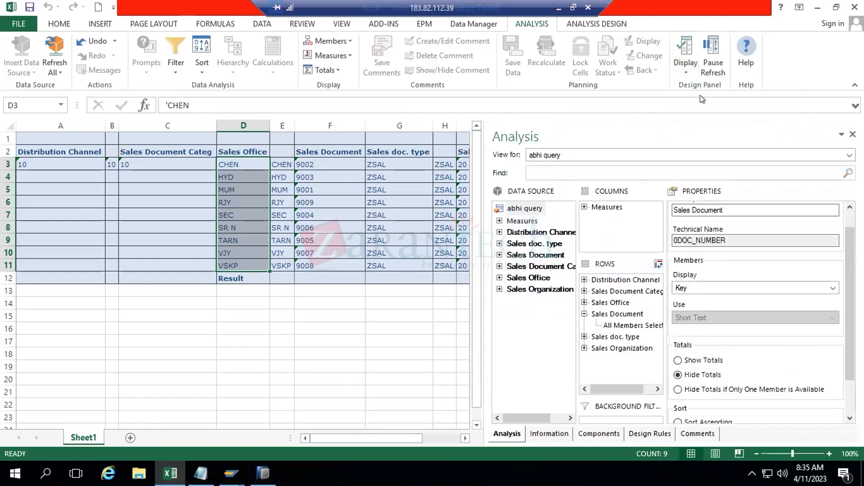
{"action": "left_click_drag", "start_coordinate": [618, 391], "coordinate": [618, 310]}
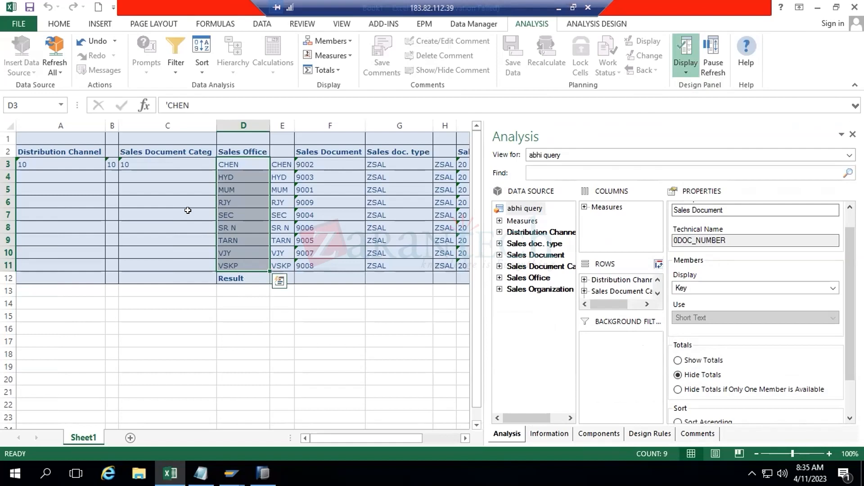
{"action": "left_click", "coordinate": [310, 210]}
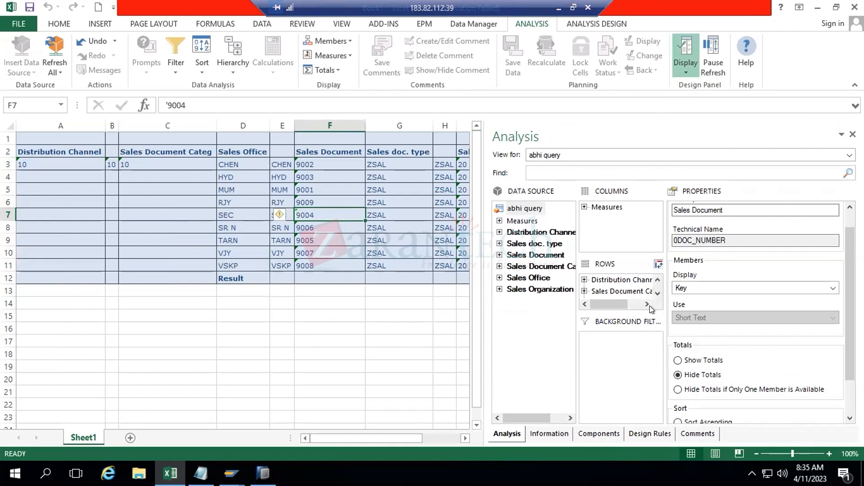
{"action": "right_click", "coordinate": [603, 351]}
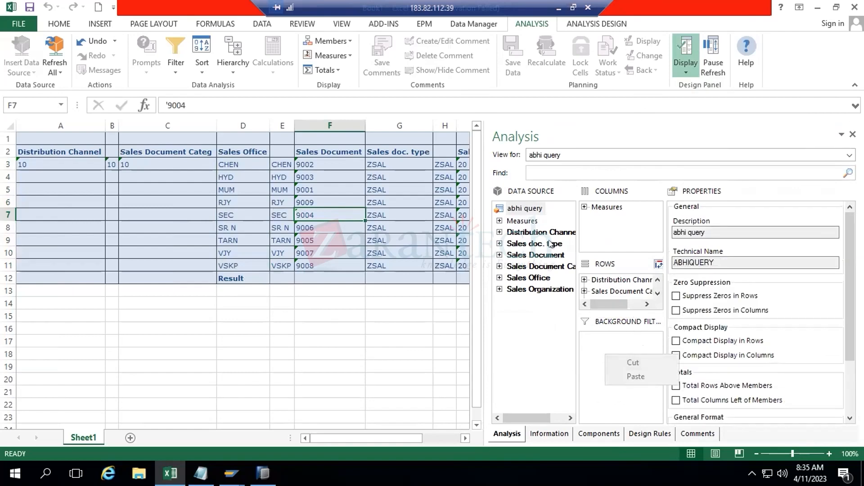
{"action": "left_click_drag", "start_coordinate": [535, 255], "coordinate": [615, 362]}
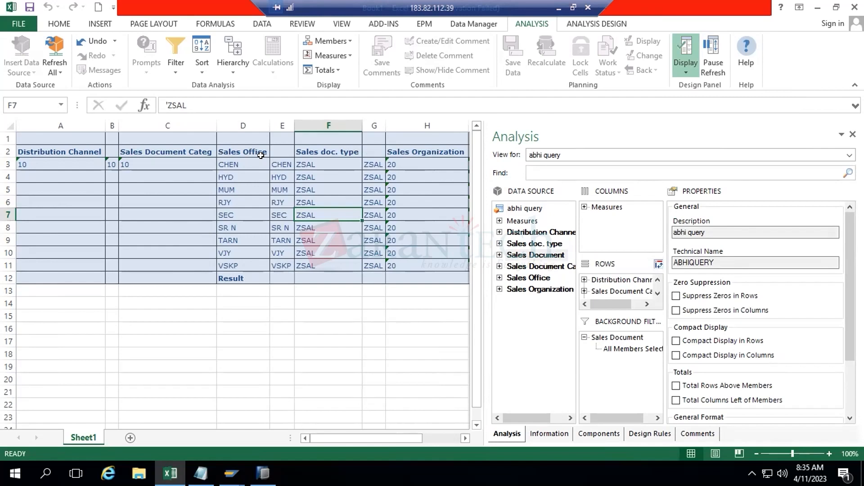
- Remove Sales Document from the background filter and add it back to the rows
{"action": "left_click_drag", "start_coordinate": [601, 338], "coordinate": [549, 332]}
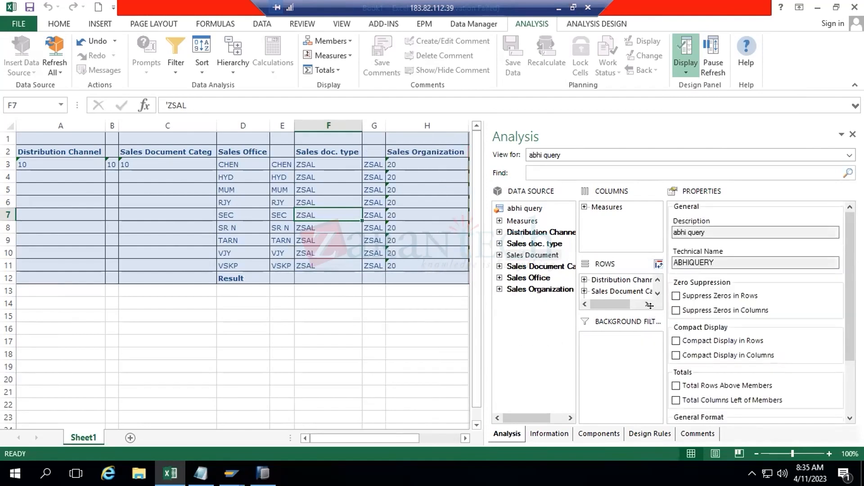
{"action": "left_click", "coordinate": [657, 293]}
{"action": "left_click", "coordinate": [657, 293]}
{"action": "left_click", "coordinate": [657, 293]}
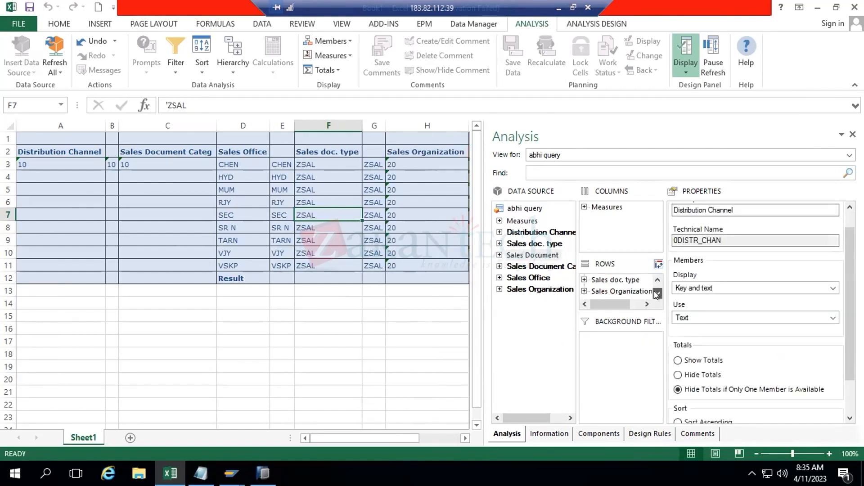
{"action": "right_click", "coordinate": [540, 255]}
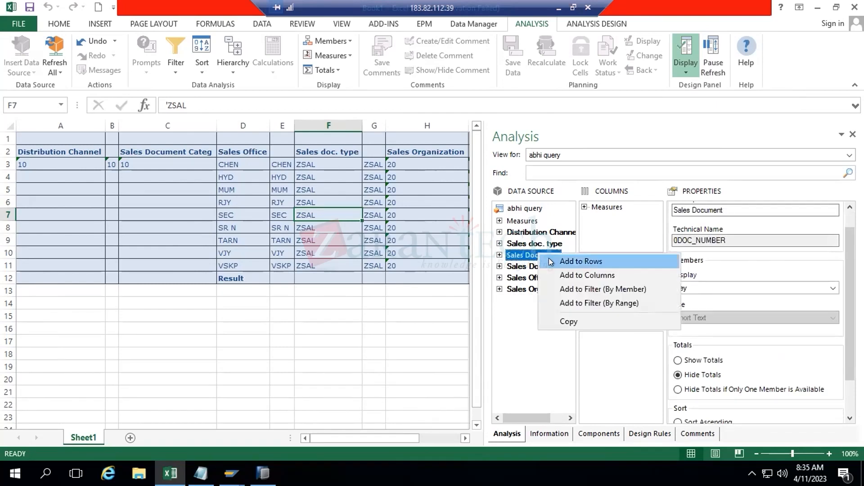
{"action": "left_click", "coordinate": [572, 261]}
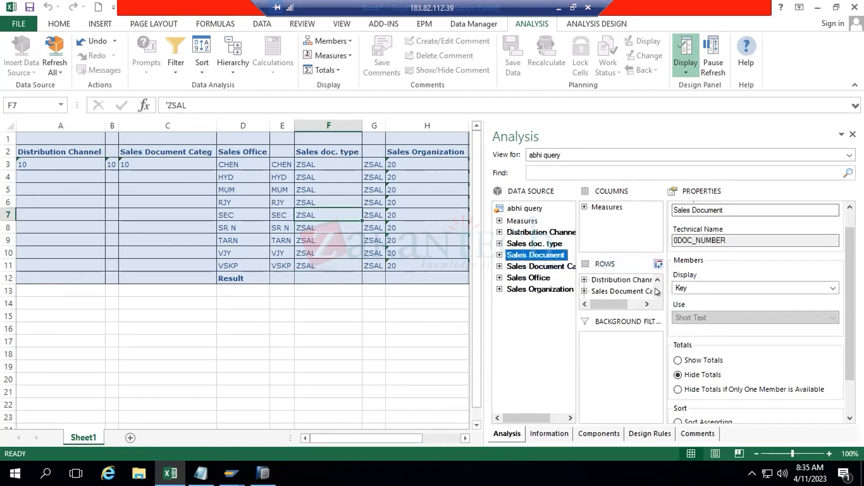
- Filter Sales Document in the rows by member so that only 9004 is selected
{"action": "left_click", "coordinate": [657, 293]}
{"action": "left_click", "coordinate": [657, 293]}
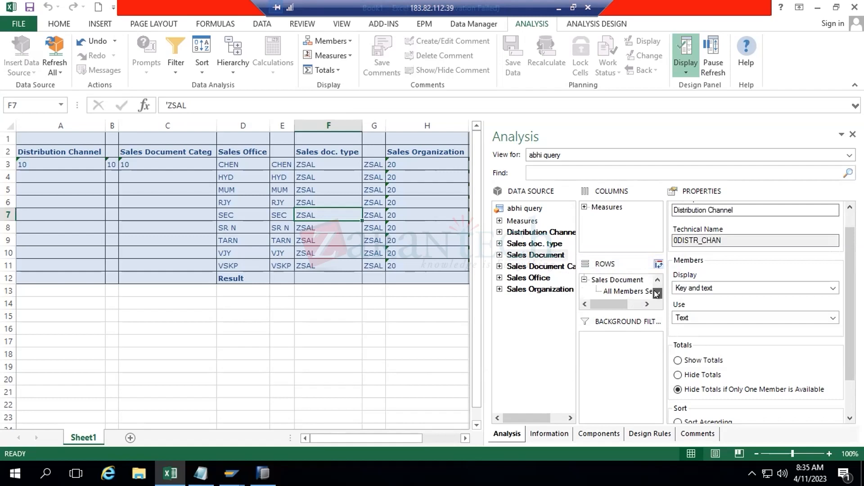
{"action": "right_click", "coordinate": [623, 281]}
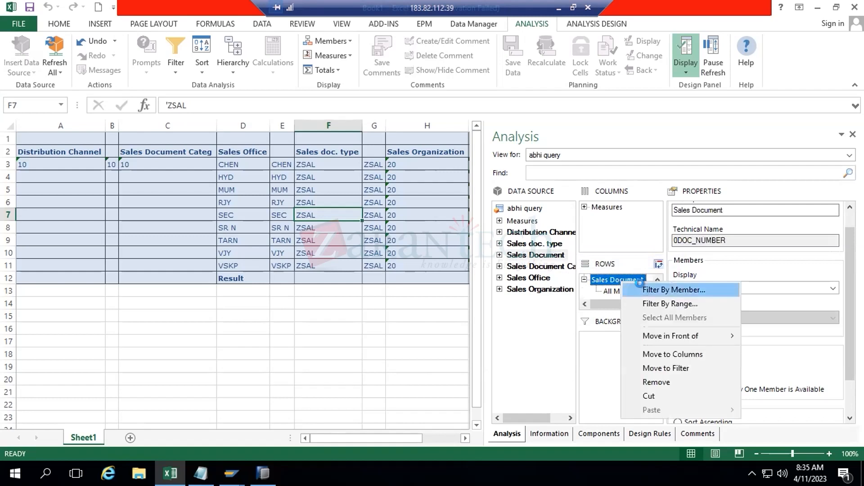
{"action": "left_click", "coordinate": [638, 289]}
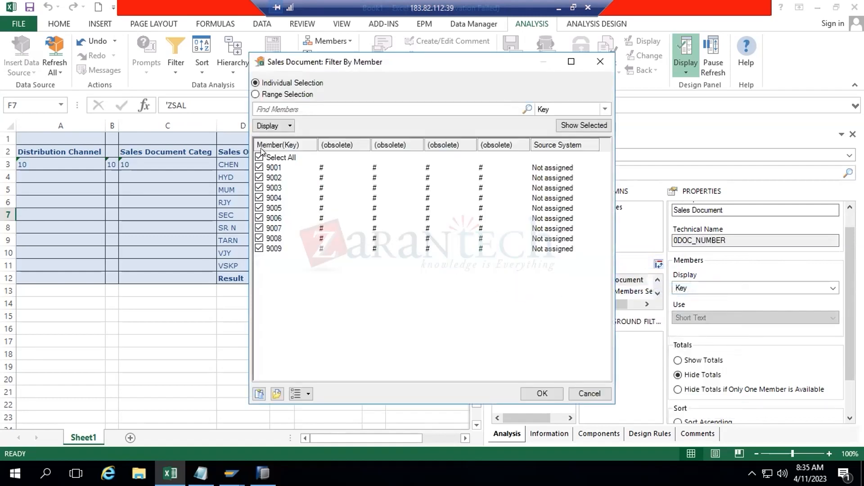
{"action": "left_click", "coordinate": [259, 157]}
{"action": "left_click", "coordinate": [259, 197]}
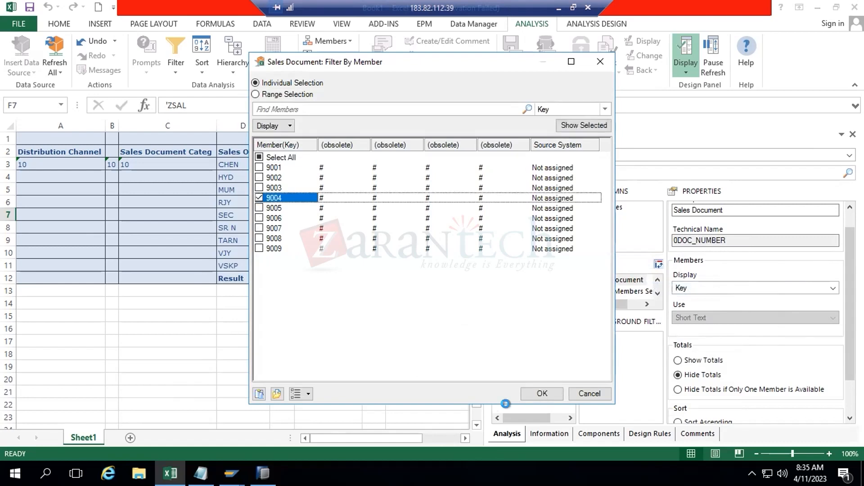
{"action": "left_click", "coordinate": [542, 394]}
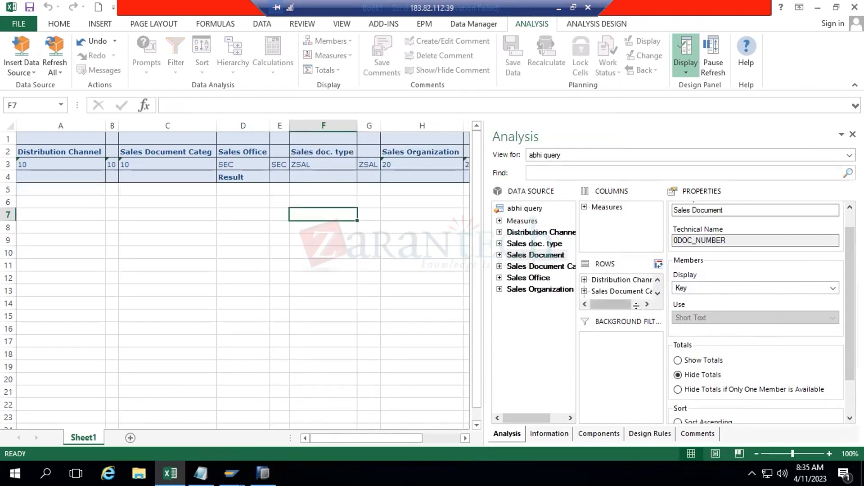
- Enlarge the rows area of the design panel and remove Sales Document from the rows
{"action": "left_click_drag", "start_coordinate": [639, 314], "coordinate": [640, 394]}
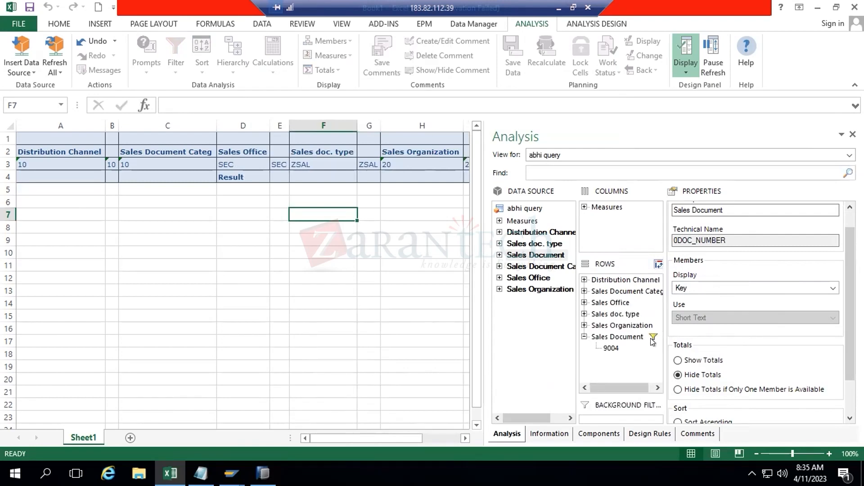
{"action": "right_click", "coordinate": [625, 337]}
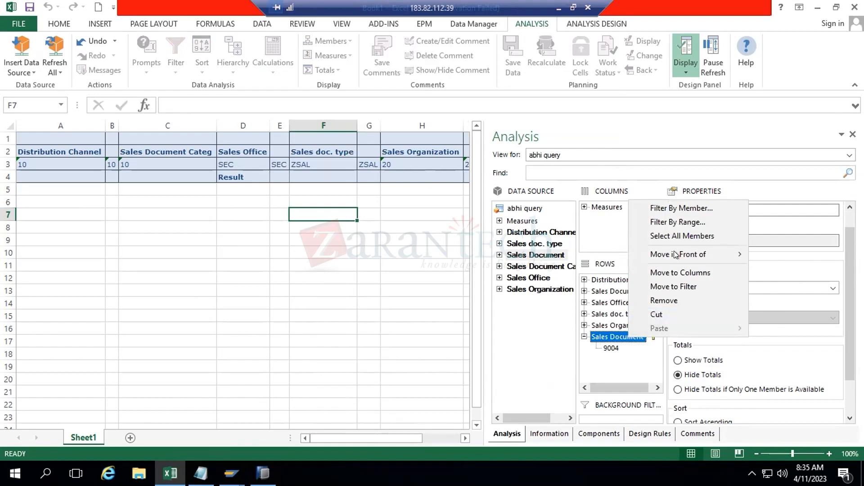
{"action": "left_click", "coordinate": [664, 300]}
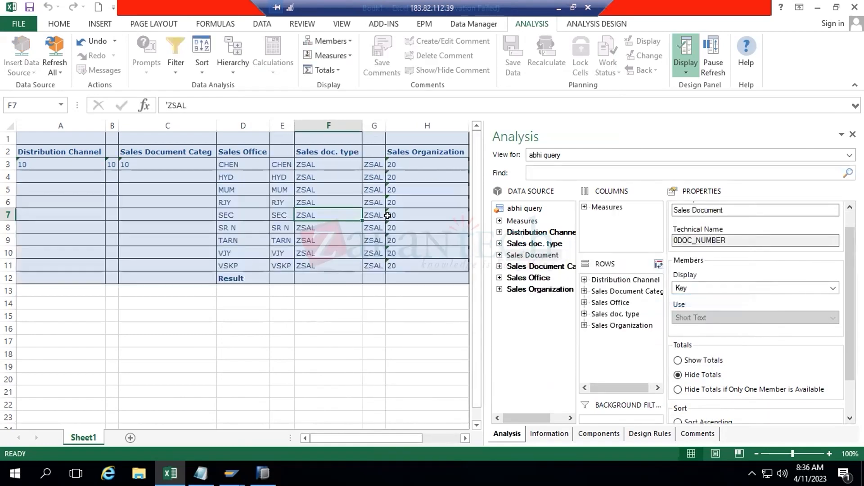
- Hide the design panel and examine the crosstab's characteristic headers from Distribution Channel through Sales Organization
{"action": "left_click", "coordinate": [44, 145]}
{"action": "left_click", "coordinate": [175, 149]}
{"action": "left_click", "coordinate": [236, 150]}
{"action": "left_click", "coordinate": [684, 49]}
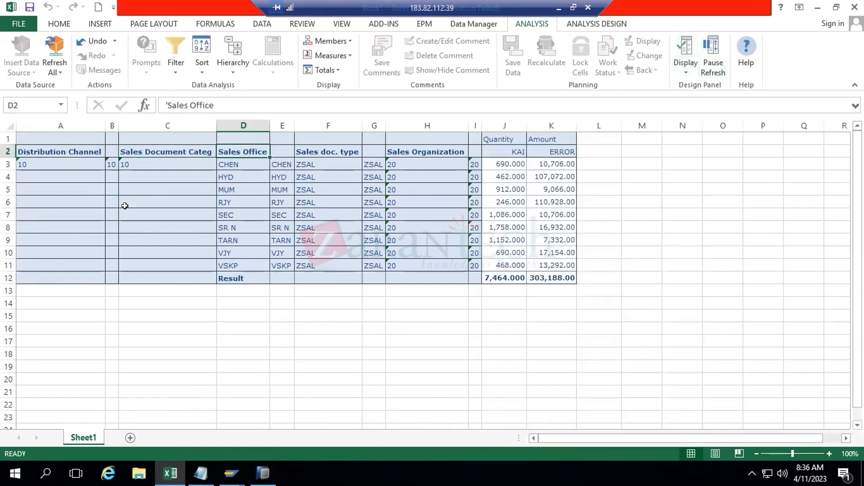
{"action": "left_click", "coordinate": [46, 148]}
{"action": "left_click", "coordinate": [137, 149]}
{"action": "left_click", "coordinate": [59, 151]}
{"action": "left_click", "coordinate": [148, 149]}
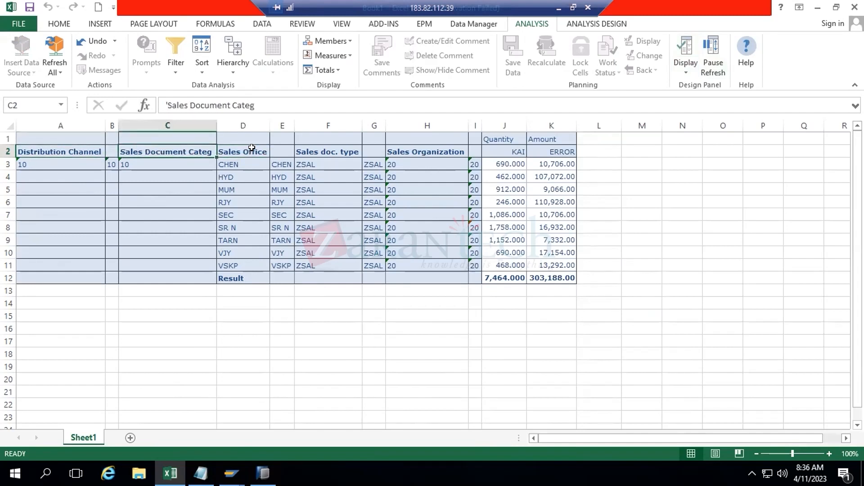
{"action": "left_click", "coordinate": [251, 148]}
{"action": "left_click", "coordinate": [299, 148]}
{"action": "left_click", "coordinate": [389, 149]}
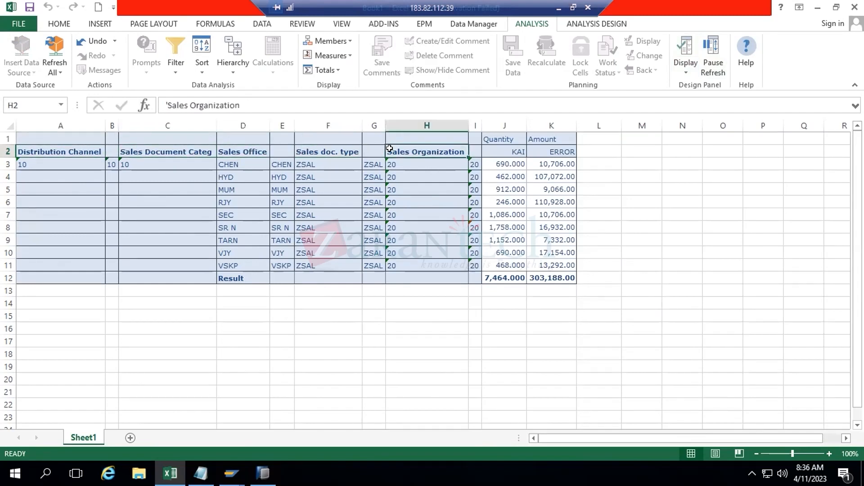
- Show the design panel and add Sales Document from the data source to the rows
{"action": "left_click", "coordinate": [686, 51]}
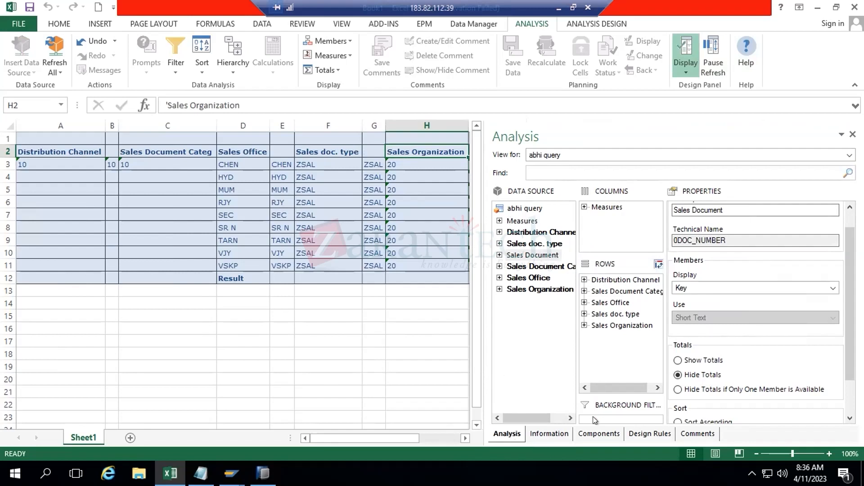
{"action": "right_click", "coordinate": [522, 220]}
{"action": "left_click", "coordinate": [520, 366]}
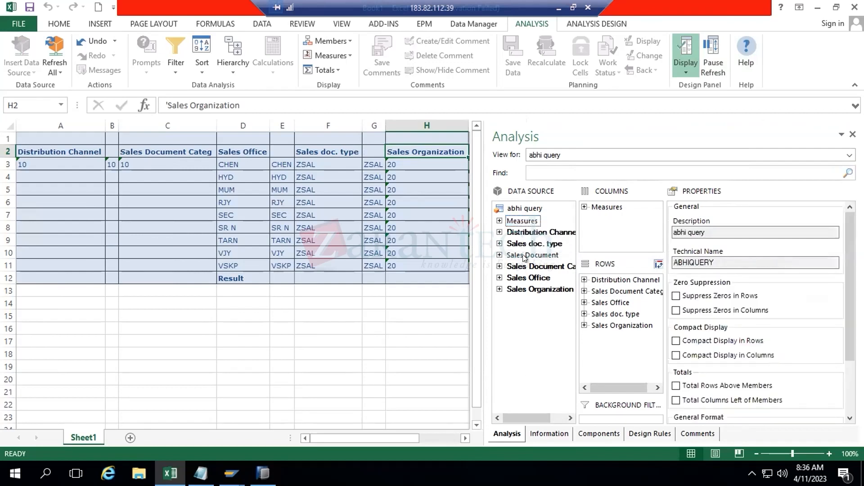
{"action": "right_click", "coordinate": [523, 256]}
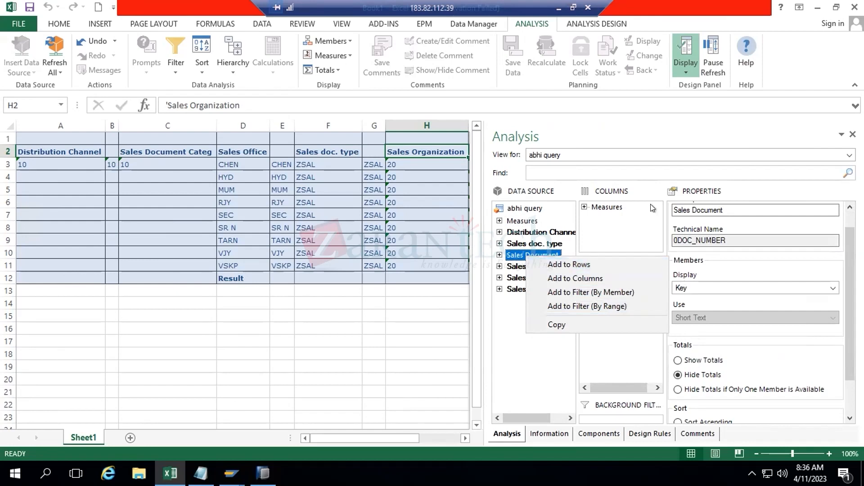
{"action": "left_click", "coordinate": [635, 229]}
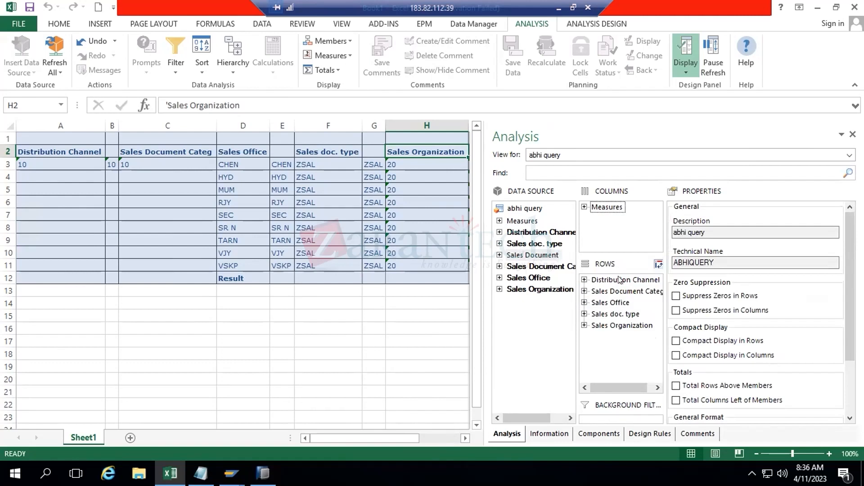
{"action": "left_click_drag", "start_coordinate": [619, 297], "coordinate": [660, 332]}
{"action": "right_click", "coordinate": [543, 257]}
{"action": "left_click", "coordinate": [585, 269]}
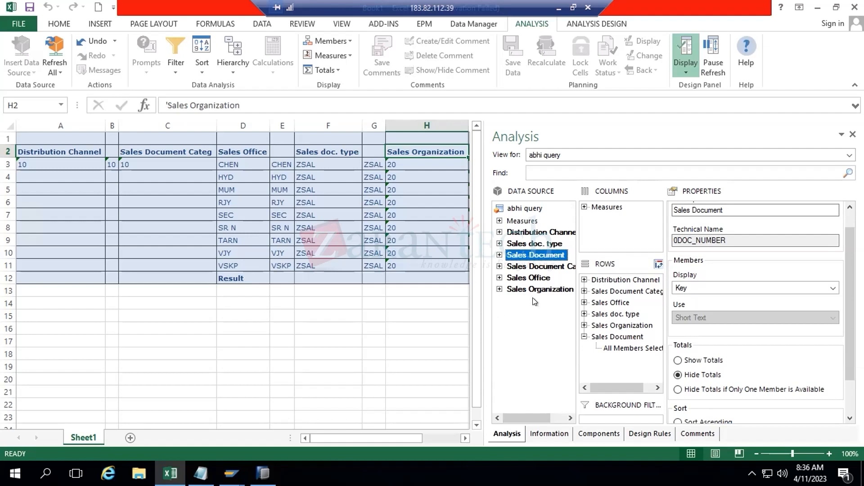
- Remove Sales Office and Sales Document from the rows by moving them back to the data source
{"action": "right_click", "coordinate": [509, 317]}
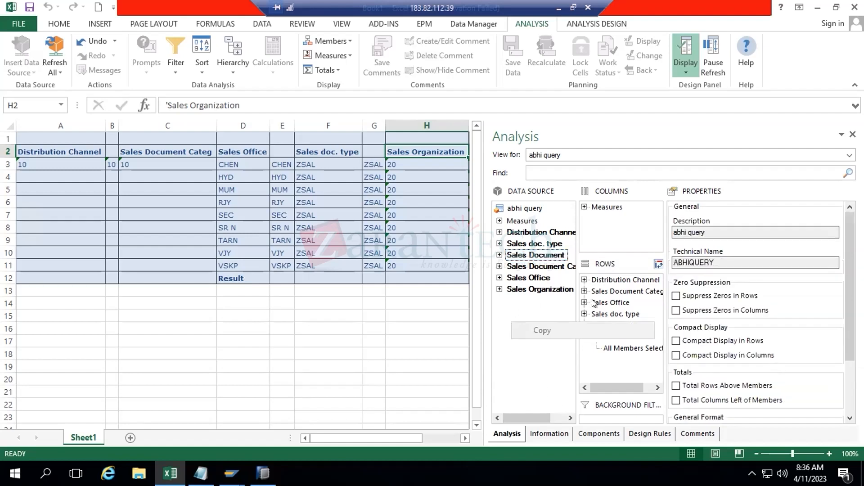
{"action": "left_click_drag", "start_coordinate": [623, 293], "coordinate": [636, 292]}
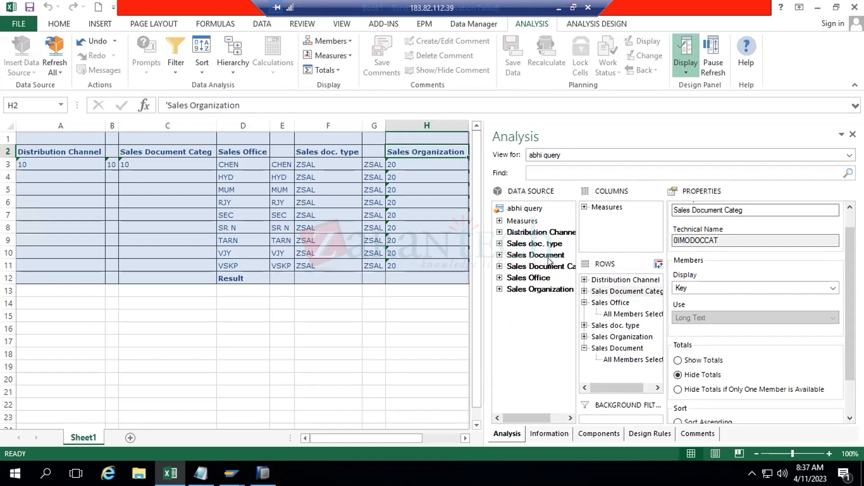
{"action": "left_click_drag", "start_coordinate": [612, 302], "coordinate": [523, 315]}
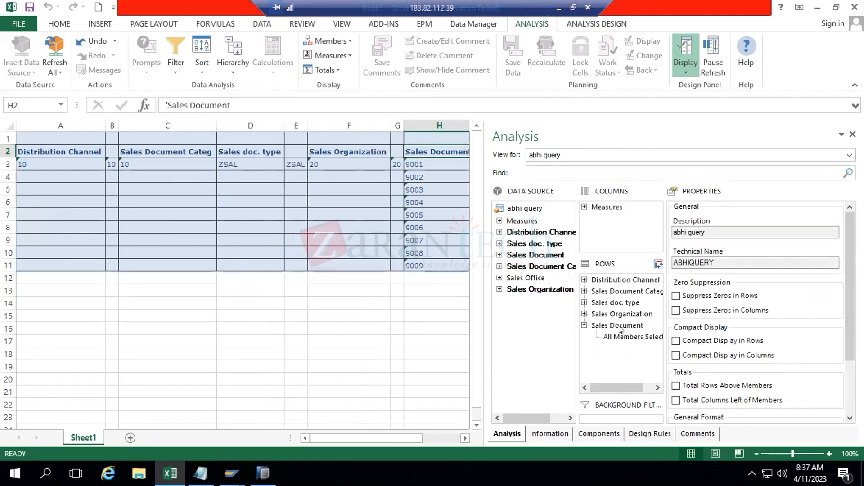
{"action": "left_click_drag", "start_coordinate": [572, 331], "coordinate": [551, 323]}
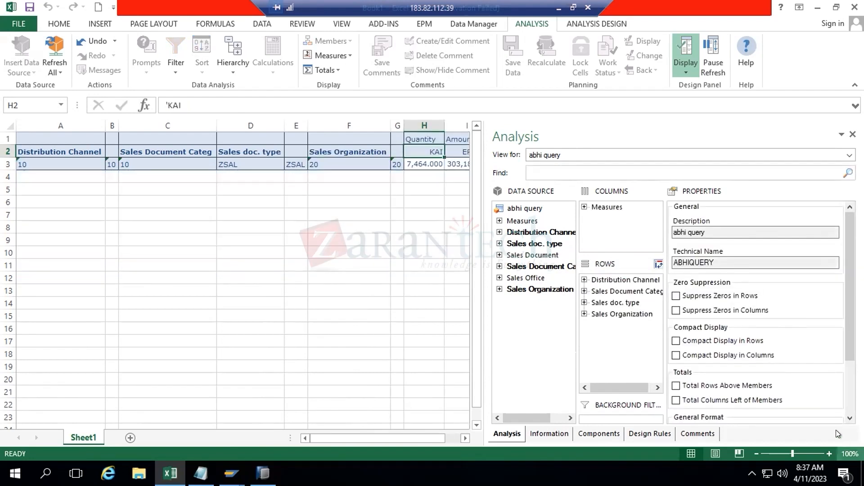
- Add Sales Office to the columns, place it in front of Measures, and hide the design panel
{"action": "right_click", "coordinate": [533, 279]}
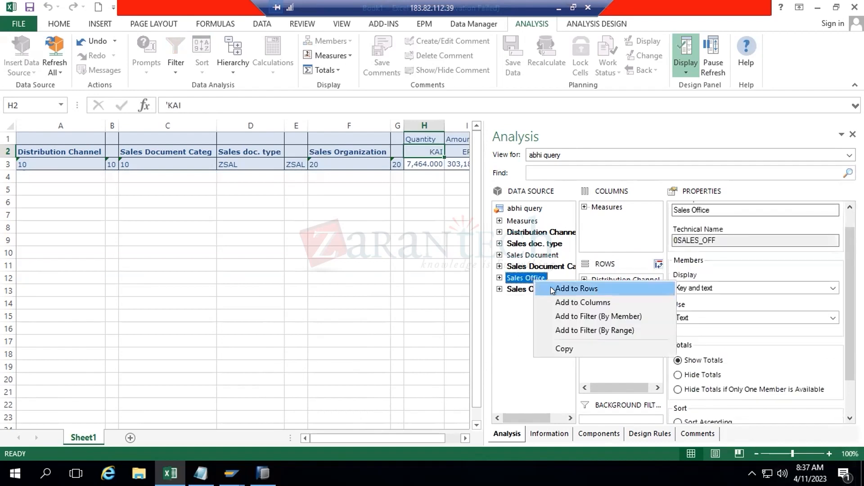
{"action": "left_click", "coordinate": [569, 302]}
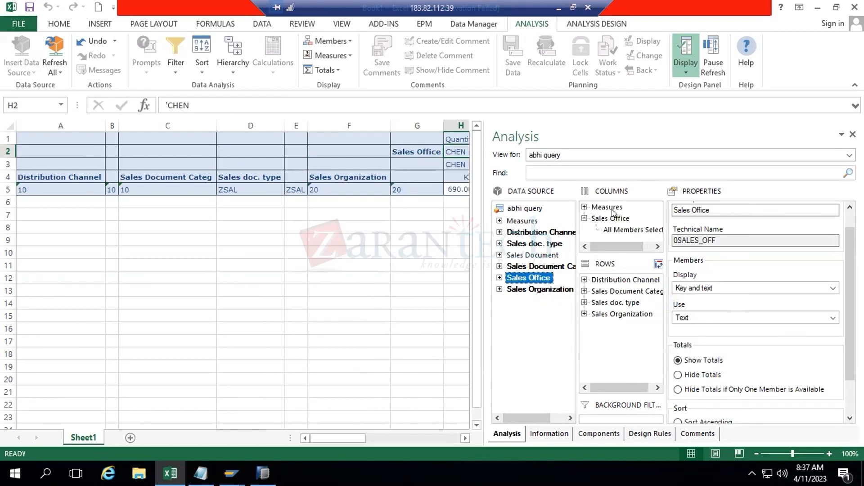
{"action": "left_click_drag", "start_coordinate": [611, 219], "coordinate": [611, 207]}
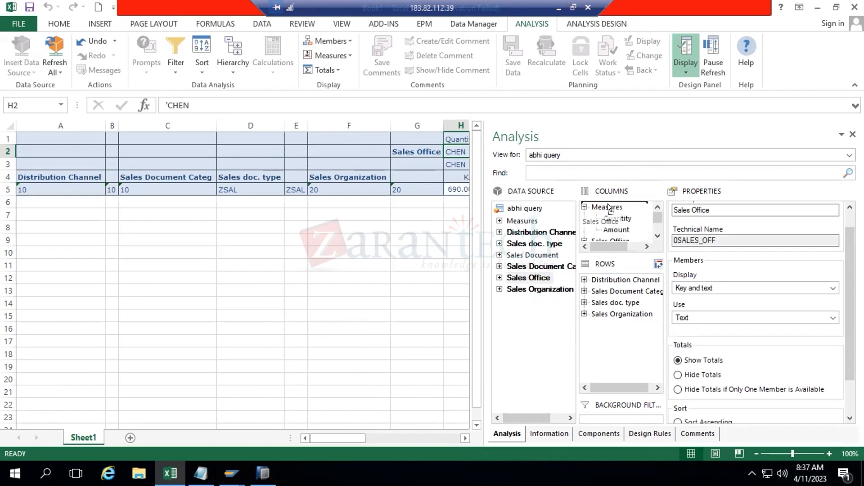
{"action": "left_click", "coordinate": [686, 52]}
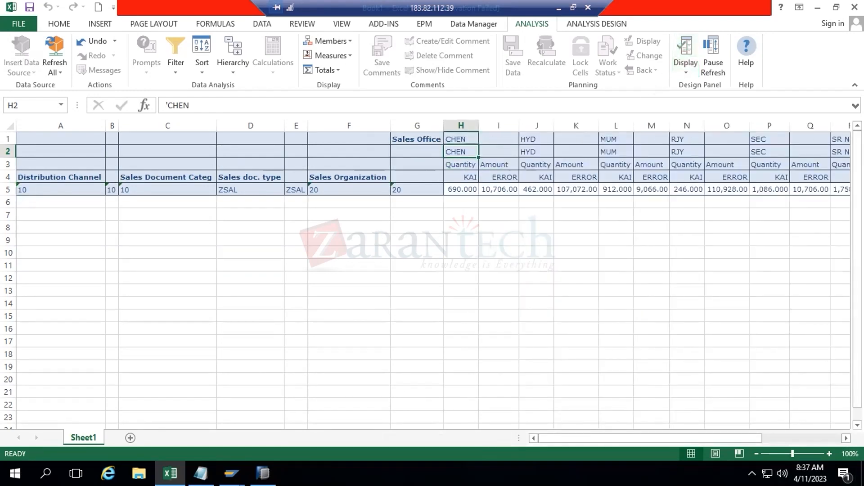
- Examine how Quantity and Amount are laid out under each Sales Office in the crosstab's columns
{"action": "left_click_drag", "start_coordinate": [453, 165], "coordinate": [480, 165]}
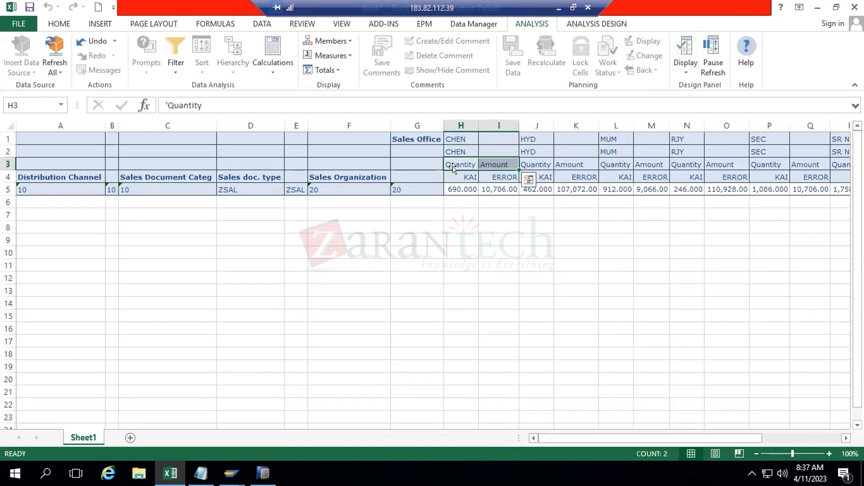
{"action": "left_click", "coordinate": [485, 165]}
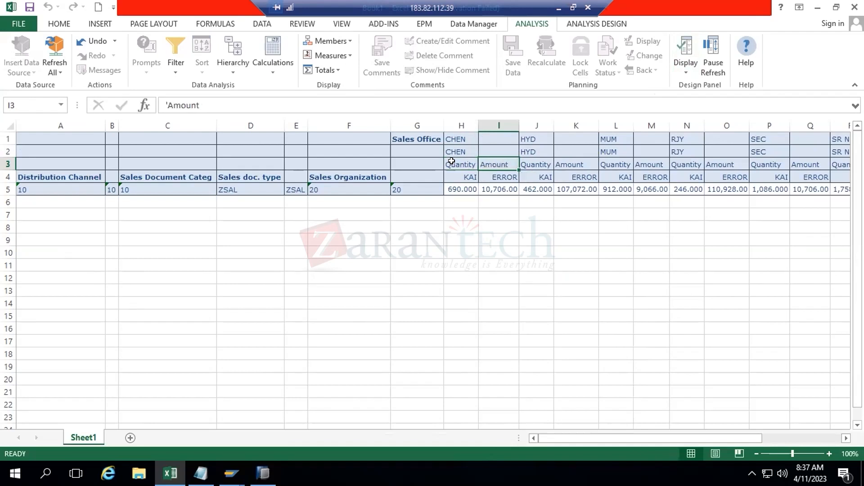
{"action": "left_click", "coordinate": [453, 136]}
{"action": "left_click", "coordinate": [502, 137]}
{"action": "left_click", "coordinate": [464, 140]}
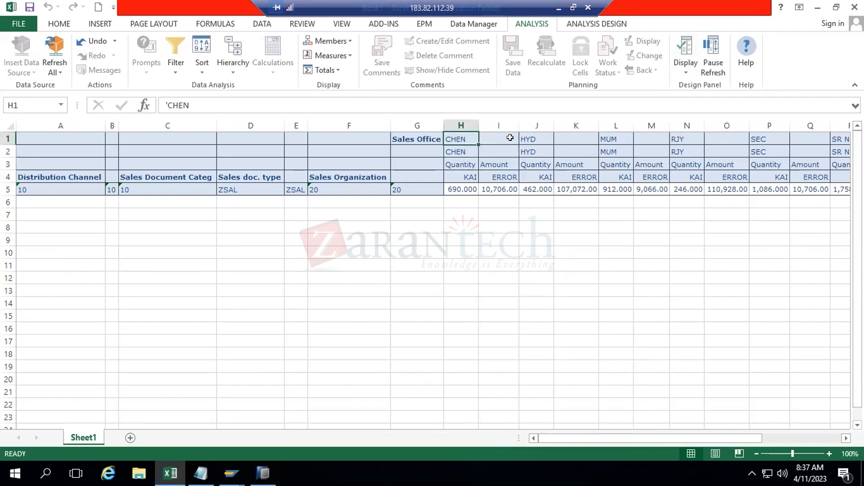
{"action": "left_click", "coordinate": [532, 137]}
{"action": "left_click", "coordinate": [594, 136]}
{"action": "left_click", "coordinate": [682, 138]}
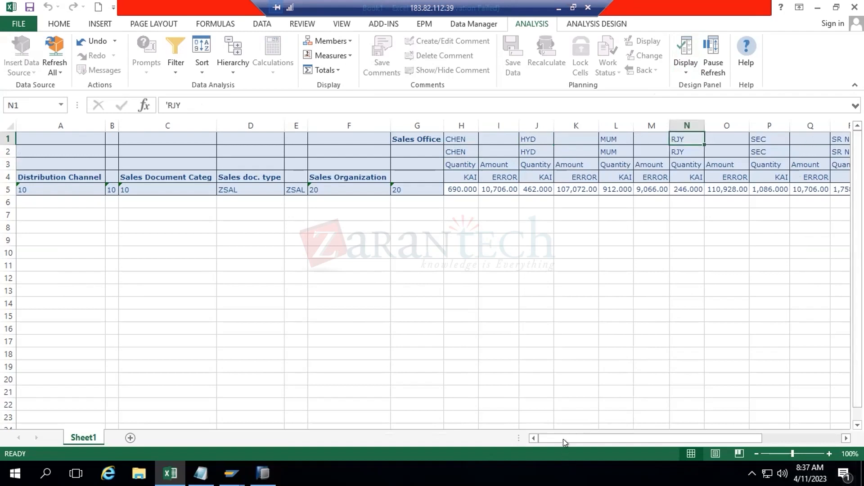
- Remove Sales Office from the columns, append Sales Document and Sales Office to the rows, and show the crosstab without the design panel
{"action": "left_click", "coordinate": [685, 50]}
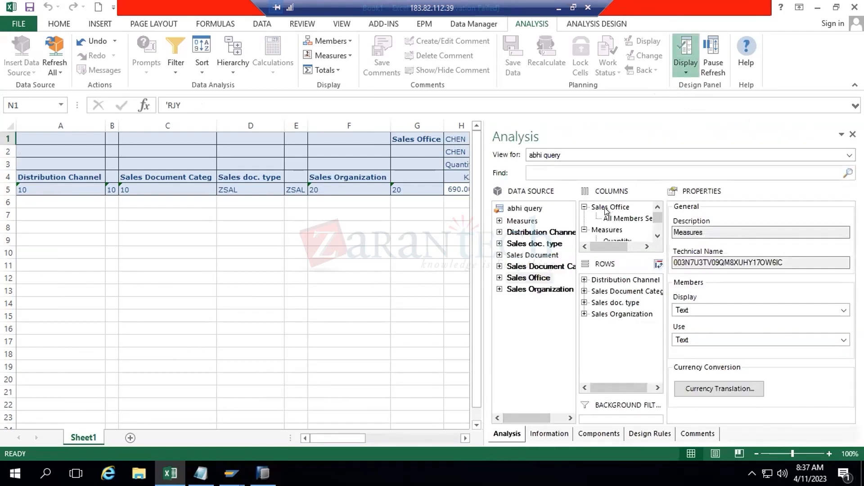
{"action": "left_click_drag", "start_coordinate": [606, 210], "coordinate": [535, 327]}
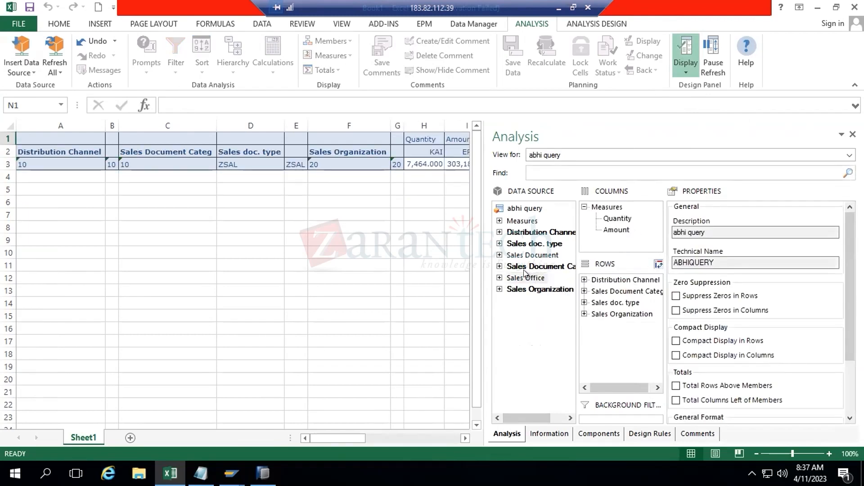
{"action": "left_click_drag", "start_coordinate": [537, 256], "coordinate": [625, 349]}
{"action": "left_click_drag", "start_coordinate": [526, 277], "coordinate": [633, 331]}
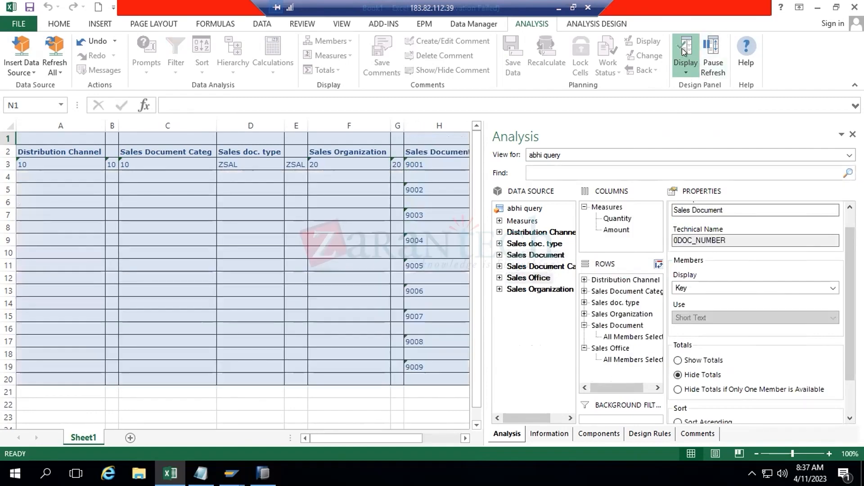
{"action": "left_click", "coordinate": [685, 51]}
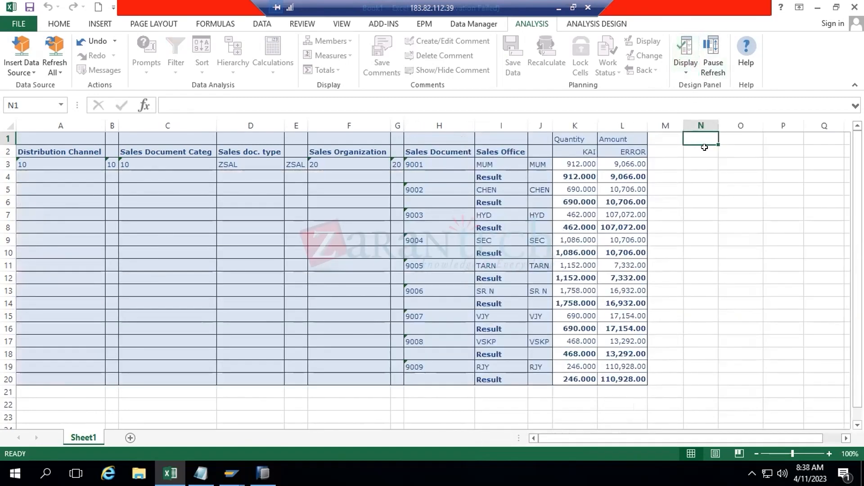
- Show the design panel and set the totals of Sales Office to Hide Totals
{"action": "left_click", "coordinate": [490, 176]}
{"action": "left_click", "coordinate": [685, 67]}
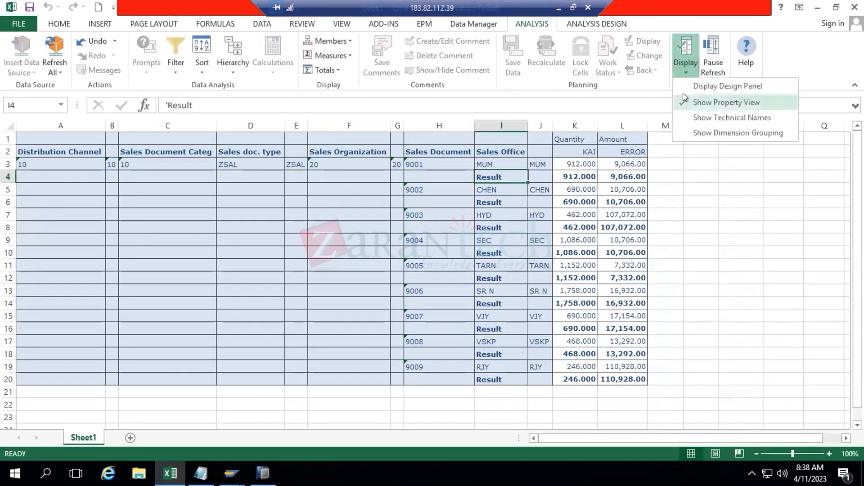
{"action": "left_click", "coordinate": [728, 85]}
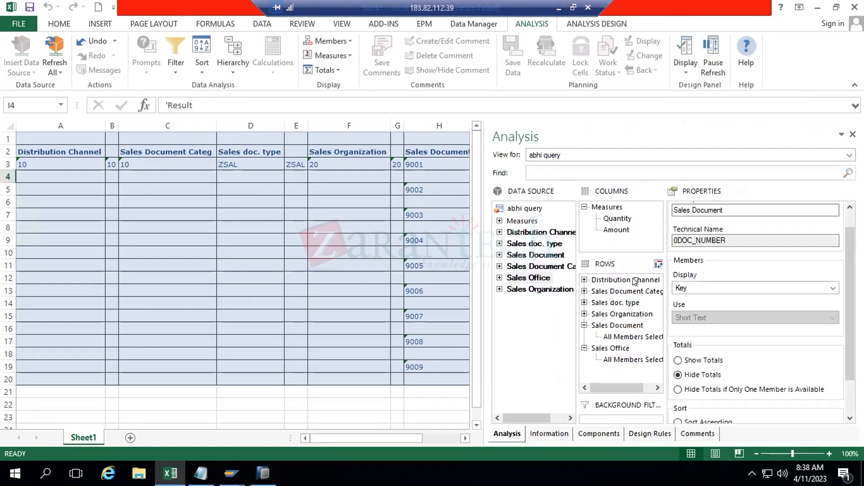
{"action": "left_click", "coordinate": [612, 348]}
{"action": "left_click", "coordinate": [678, 375]}
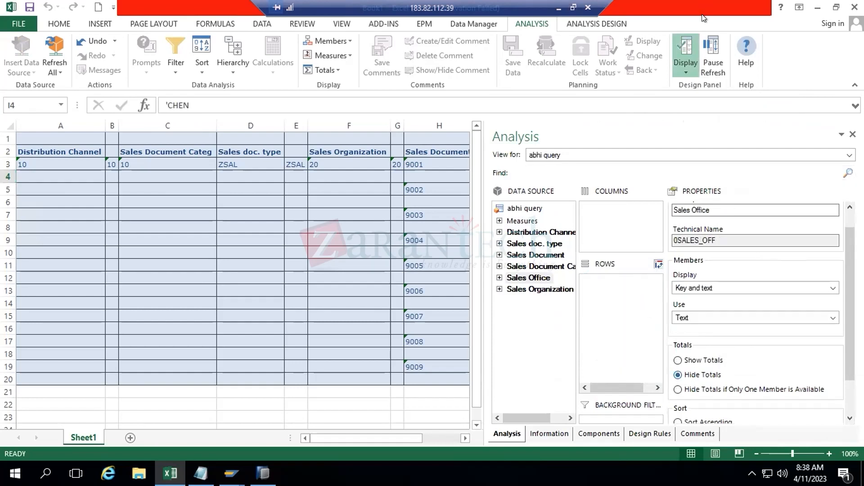
- View the crosstab without the design panel, then restore the panel and narrow it so the Quantity and Amount columns remain in view
{"action": "left_click", "coordinate": [684, 55]}
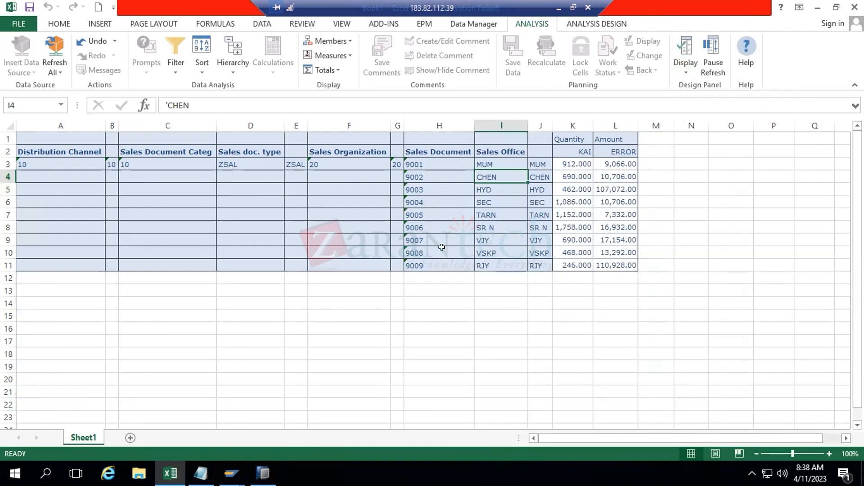
{"action": "left_click", "coordinate": [685, 49]}
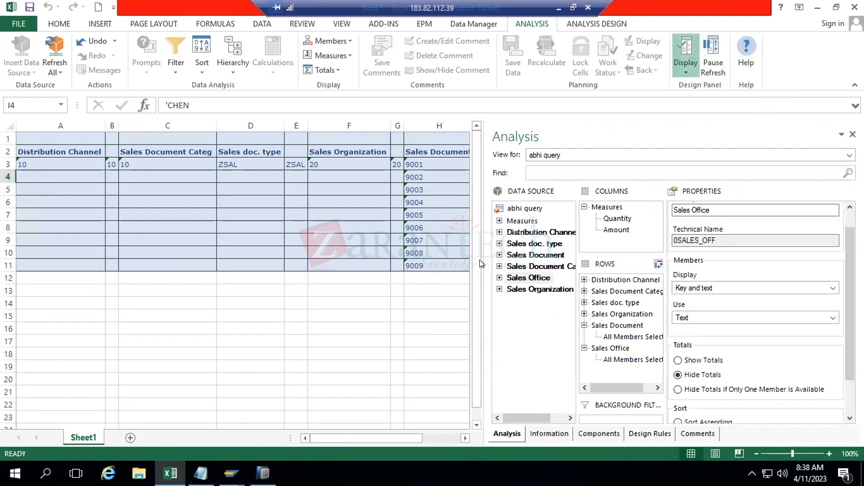
{"action": "left_click_drag", "start_coordinate": [479, 269], "coordinate": [733, 270]}
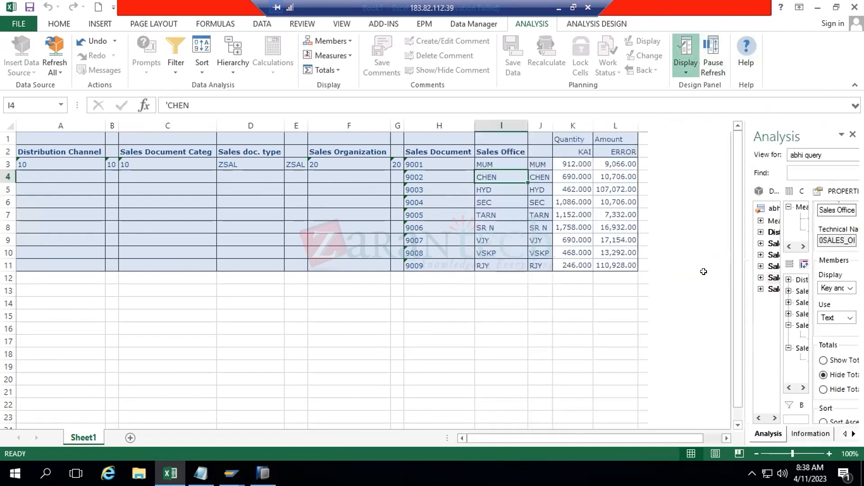
{"action": "left_click_drag", "start_coordinate": [741, 333], "coordinate": [683, 329]}
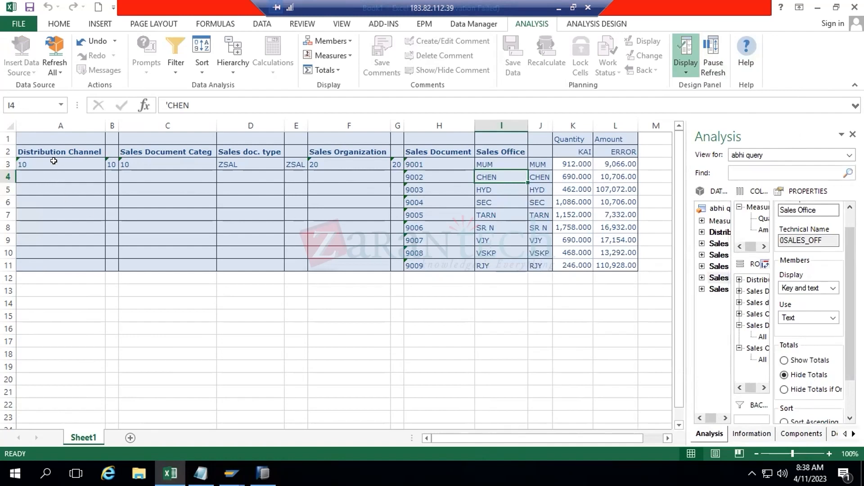
- Examine the row values from Distribution Channel through Sales Organization, plus the Sales Document and Sales Office members in the crosstab
{"action": "left_click", "coordinate": [53, 163]}
{"action": "left_click", "coordinate": [145, 162]}
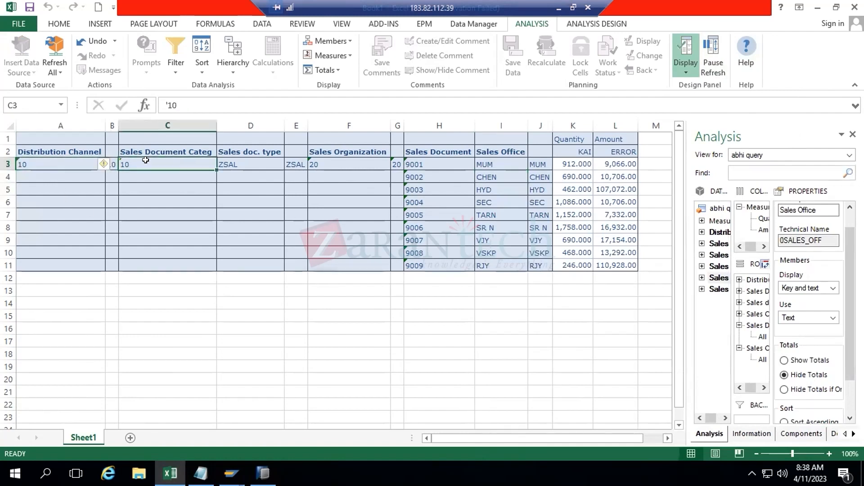
{"action": "left_click", "coordinate": [230, 161]}
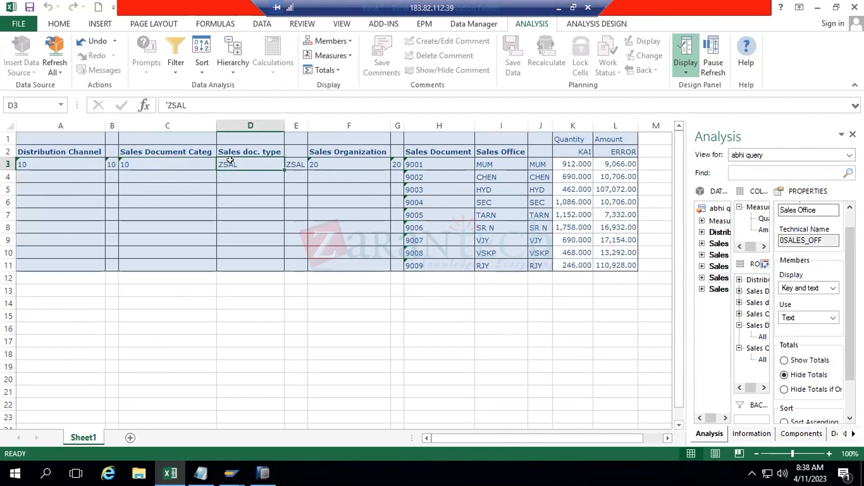
{"action": "left_click", "coordinate": [322, 162]}
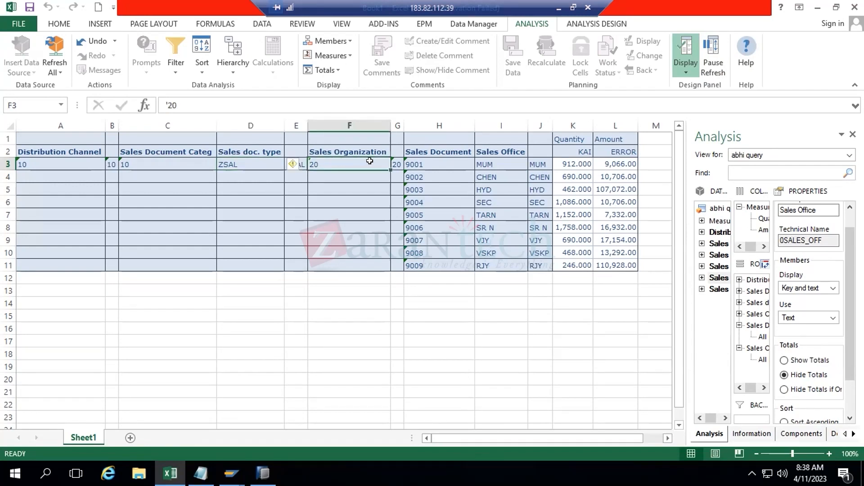
{"action": "left_click_drag", "start_coordinate": [417, 164], "coordinate": [427, 215]}
{"action": "left_click_drag", "start_coordinate": [399, 297], "coordinate": [428, 264]}
{"action": "left_click_drag", "start_coordinate": [501, 165], "coordinate": [491, 262]}
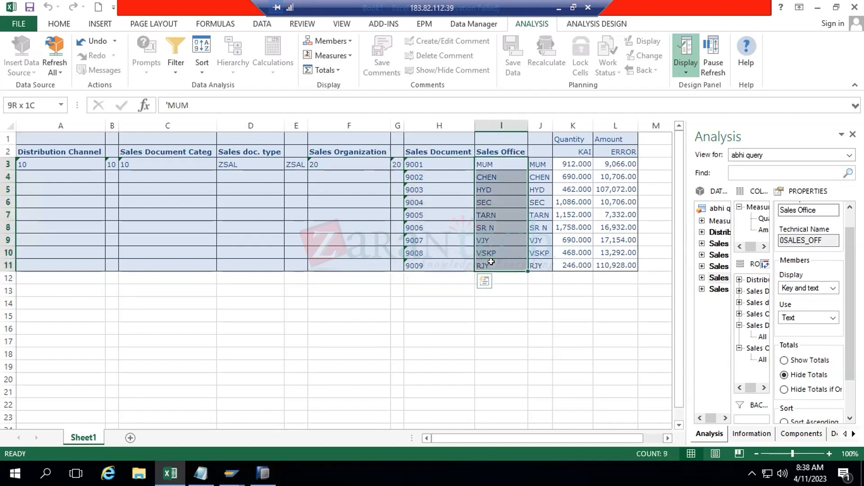
{"action": "left_click_drag", "start_coordinate": [491, 261], "coordinate": [491, 263]}
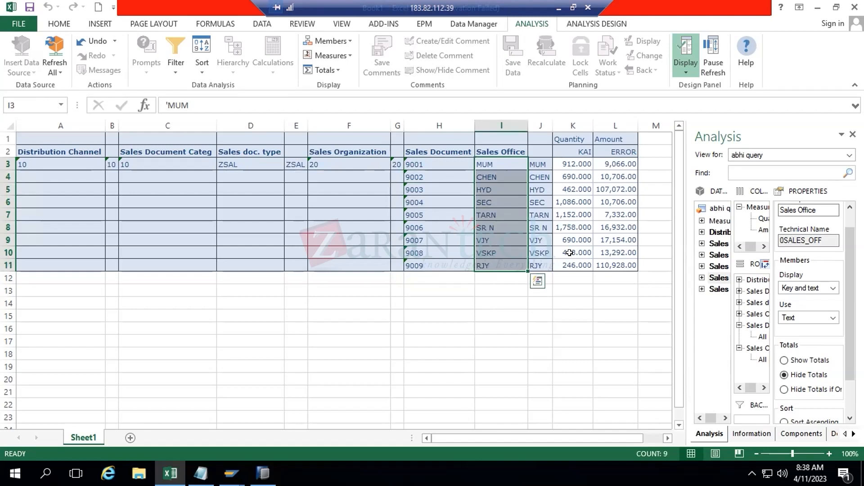
- Remove Sales Office and Sales Document from the rows and check the aggregated Quantity
{"action": "left_click_drag", "start_coordinate": [516, 342], "coordinate": [696, 343]}
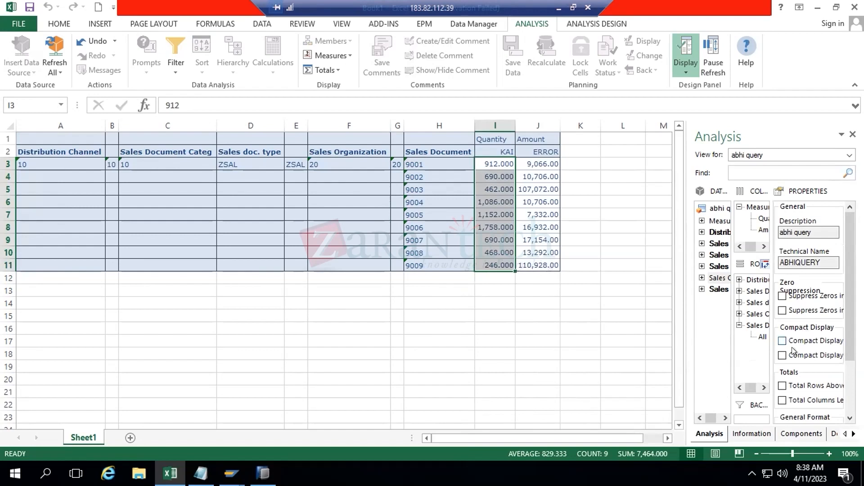
{"action": "left_click", "coordinate": [736, 330]}
{"action": "left_click_drag", "start_coordinate": [735, 330], "coordinate": [703, 329]}
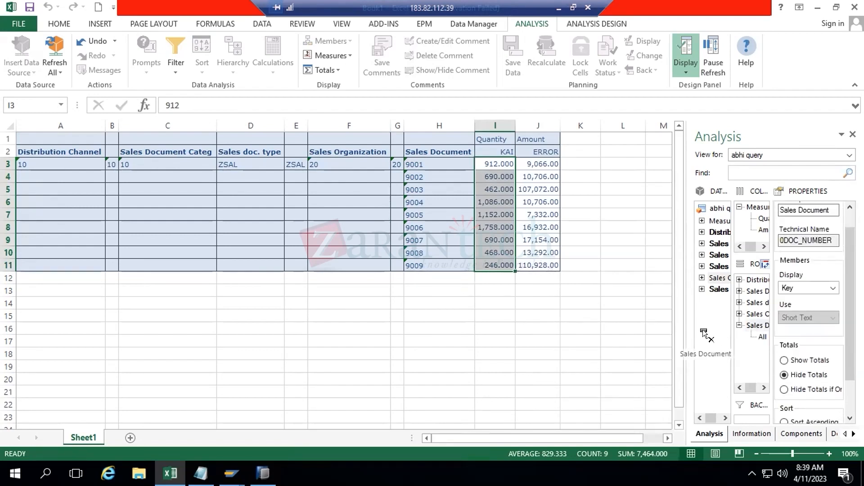
{"action": "left_click_drag", "start_coordinate": [703, 330], "coordinate": [703, 329]}
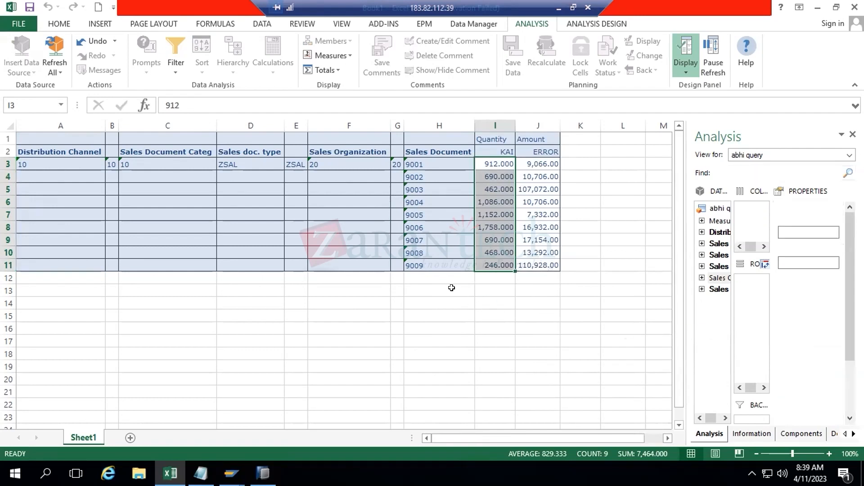
{"action": "left_click", "coordinate": [422, 159]}
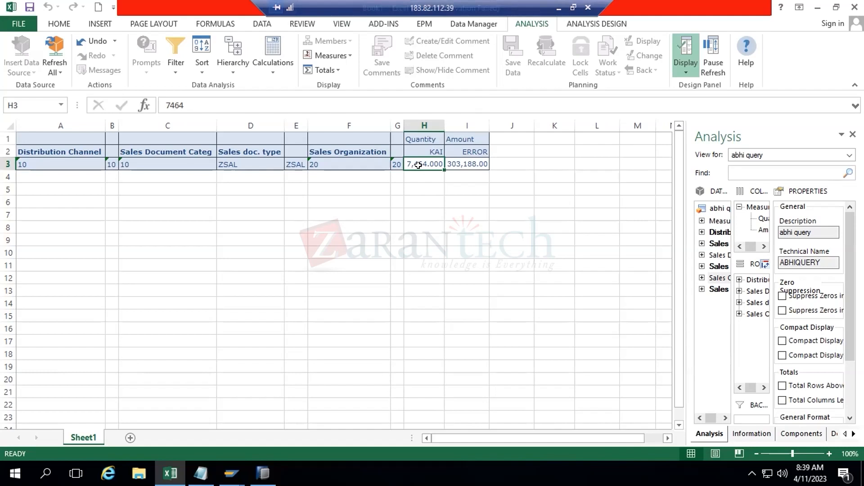
- Replace Sales Organization with Sales Office in the rows and examine the Quantity per office
{"action": "left_click", "coordinate": [719, 278]}
{"action": "left_click_drag", "start_coordinate": [754, 349], "coordinate": [755, 354]}
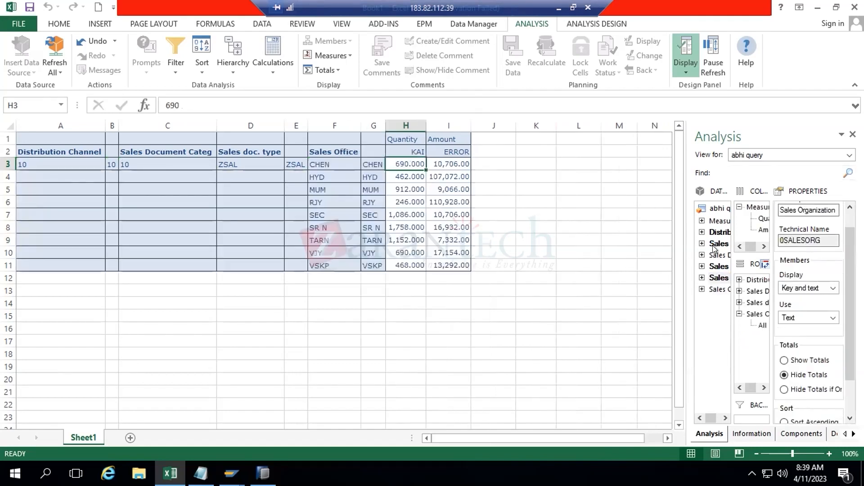
{"action": "left_click_drag", "start_coordinate": [413, 158], "coordinate": [407, 266]}
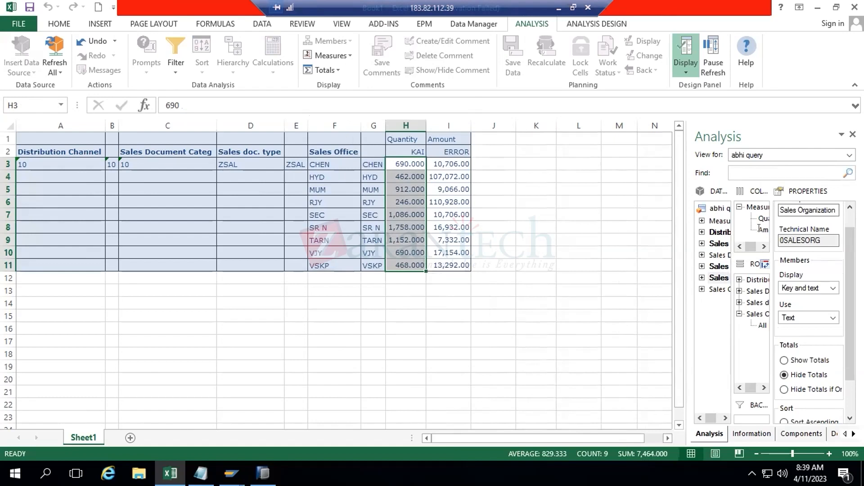
- Remove Sales Office from the rows and examine the remaining characteristics with their aggregated Quantity
{"action": "left_click", "coordinate": [716, 289]}
{"action": "left_click_drag", "start_coordinate": [715, 290], "coordinate": [614, 288]}
{"action": "left_click_drag", "start_coordinate": [757, 314], "coordinate": [697, 329]}
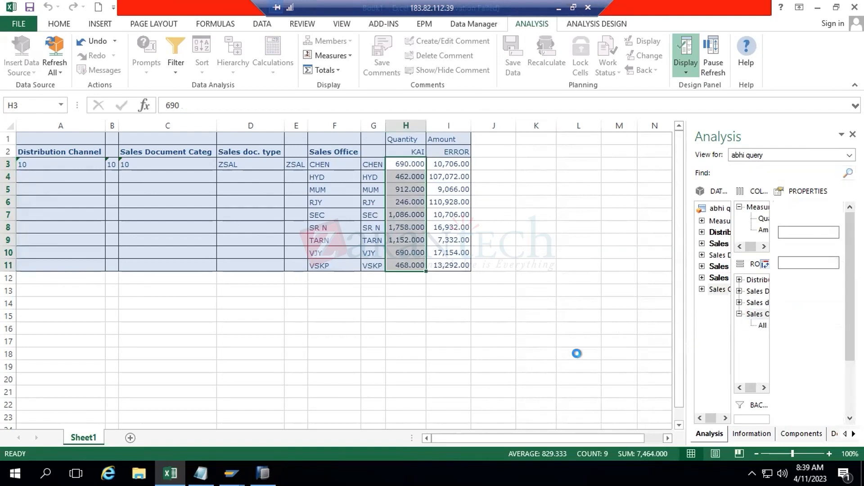
{"action": "left_click", "coordinate": [314, 167]}
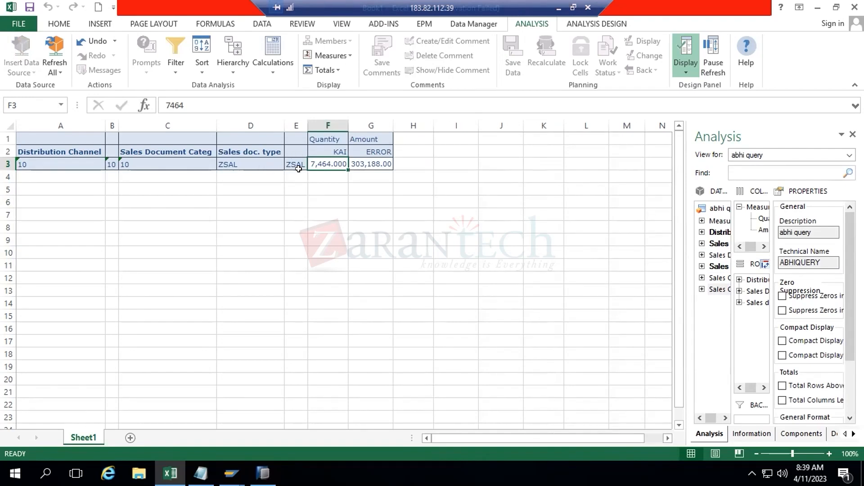
{"action": "left_click_drag", "start_coordinate": [293, 160], "coordinate": [27, 164]}
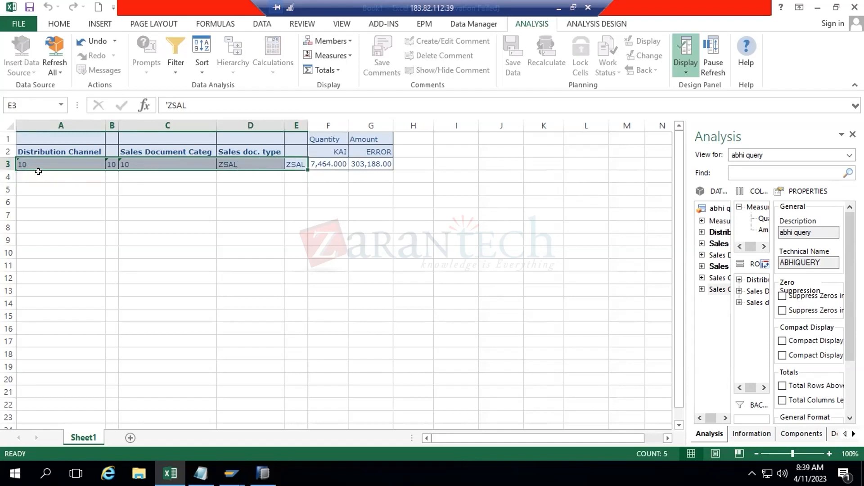
{"action": "left_click", "coordinate": [148, 177]}
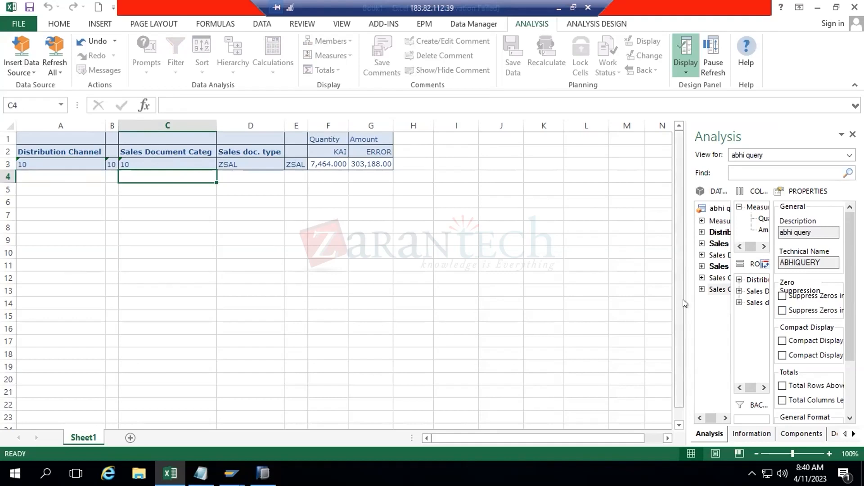
- Widen the design panel and examine the data source's Measures, Distribution Channel and Sales doc. type members, and the Sales Document attributes
{"action": "left_click_drag", "start_coordinate": [683, 277], "coordinate": [565, 280]}
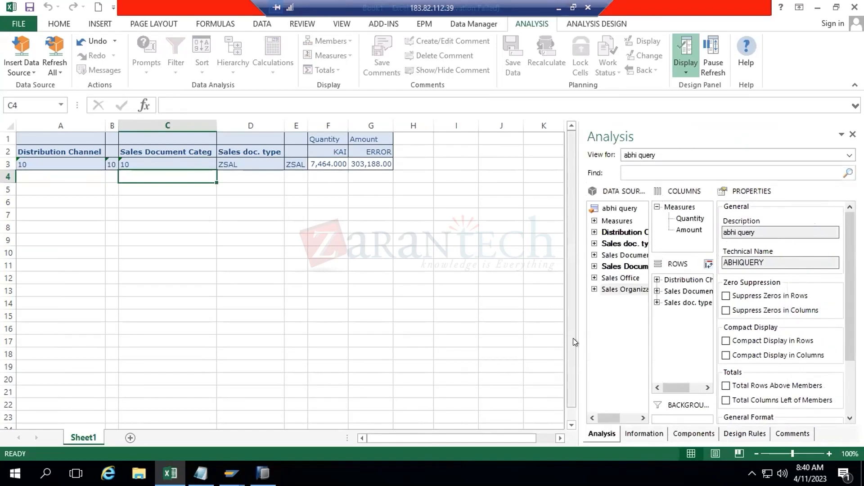
{"action": "left_click_drag", "start_coordinate": [577, 341], "coordinate": [506, 334]}
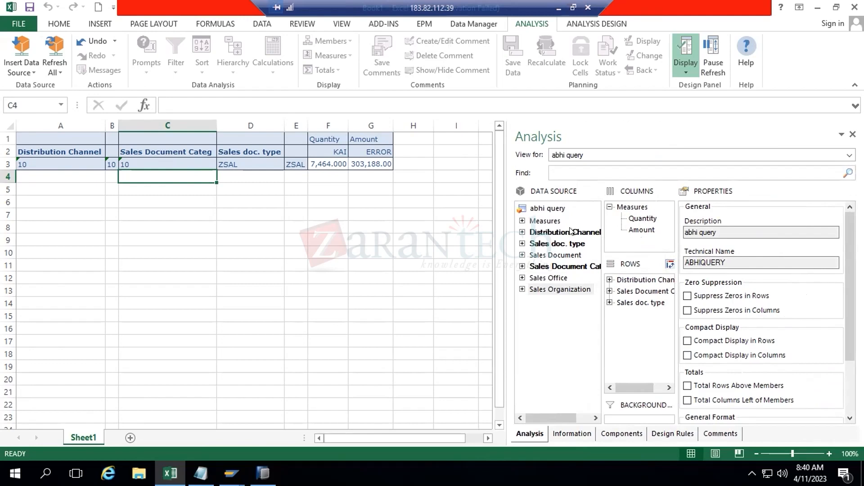
{"action": "right_click", "coordinate": [626, 208]}
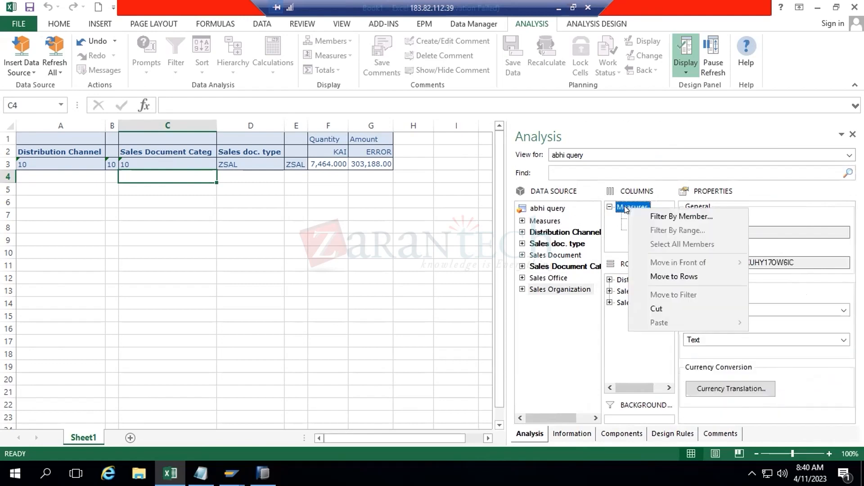
{"action": "left_click", "coordinate": [521, 219]}
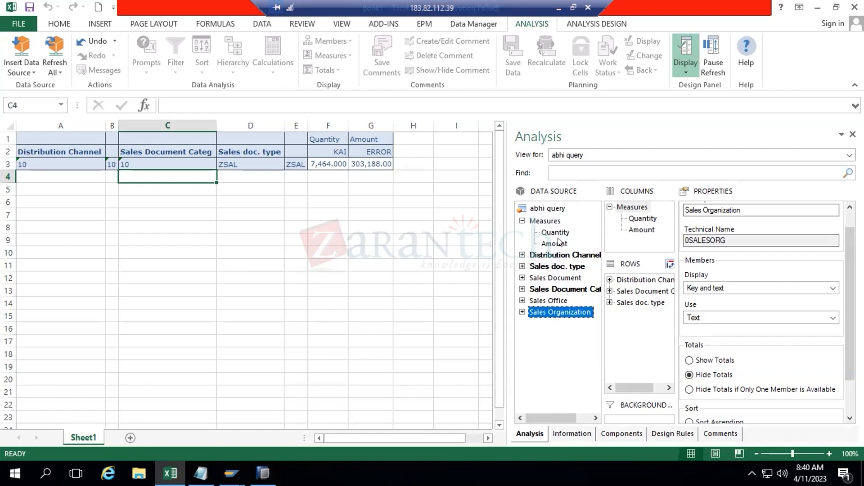
{"action": "left_click", "coordinate": [522, 255]}
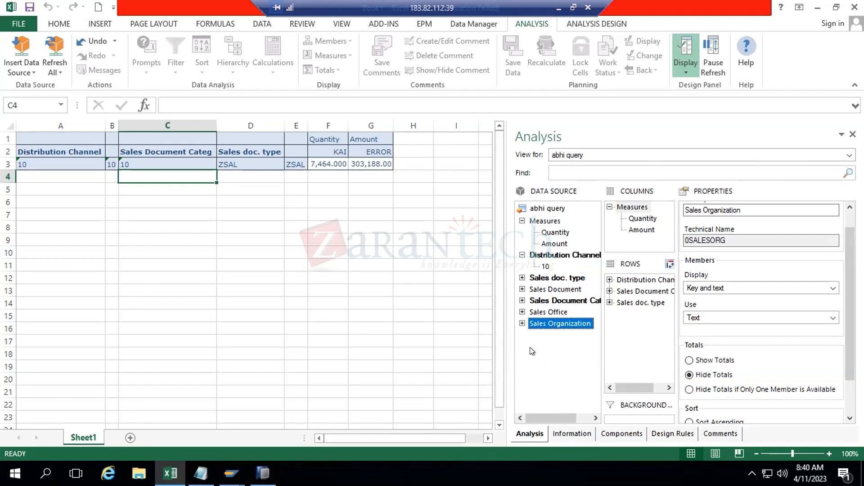
{"action": "left_click", "coordinate": [522, 278]}
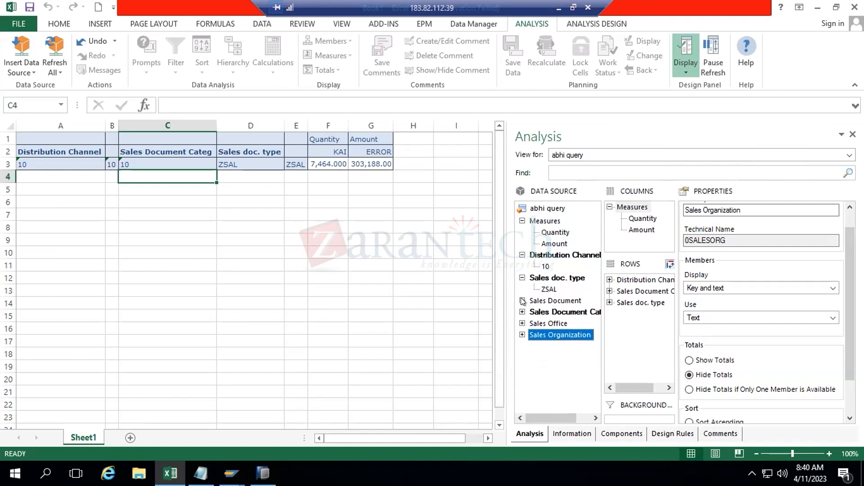
{"action": "left_click", "coordinate": [522, 301]}
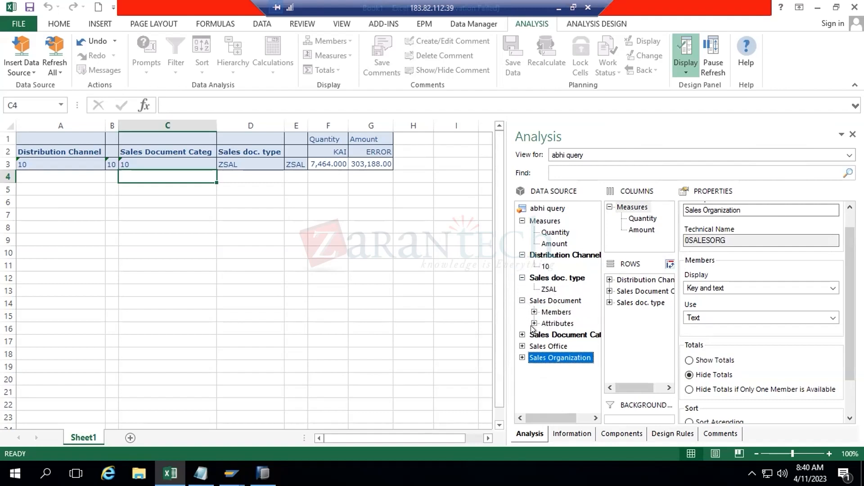
{"action": "left_click", "coordinate": [534, 323]}
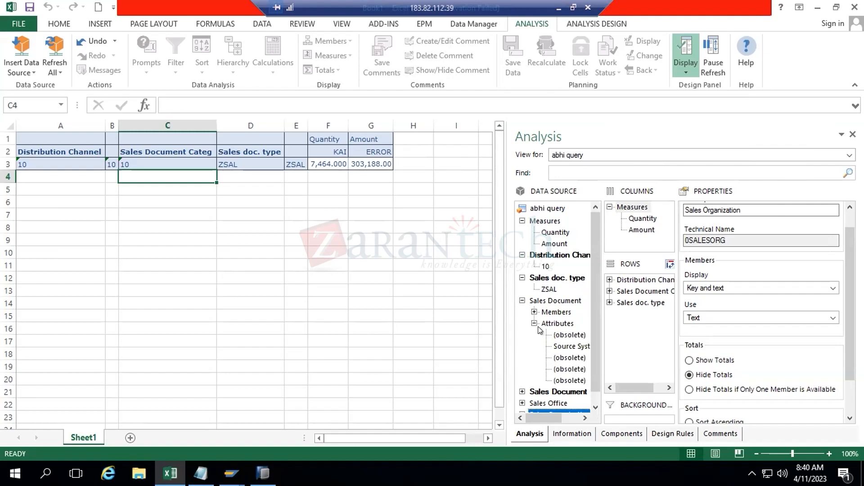
{"action": "left_click", "coordinate": [534, 323]}
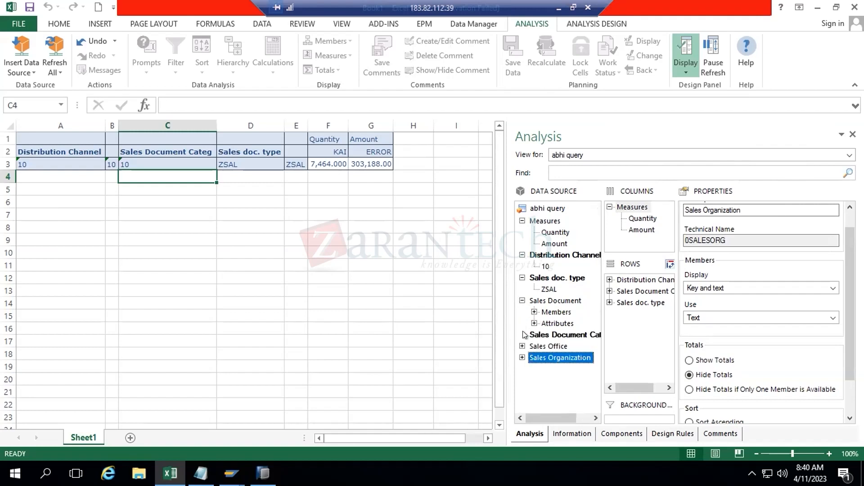
- Examine the members of Sales Document Category and Sales Office and the attributes of Sales Organization in the data source
{"action": "left_click", "coordinate": [522, 335]}
{"action": "scroll", "coordinate": [557, 382], "scroll_direction": "down", "scroll_amount": 1}
{"action": "left_click", "coordinate": [552, 389]}
{"action": "scroll", "coordinate": [567, 343], "scroll_direction": "down", "scroll_amount": 11}
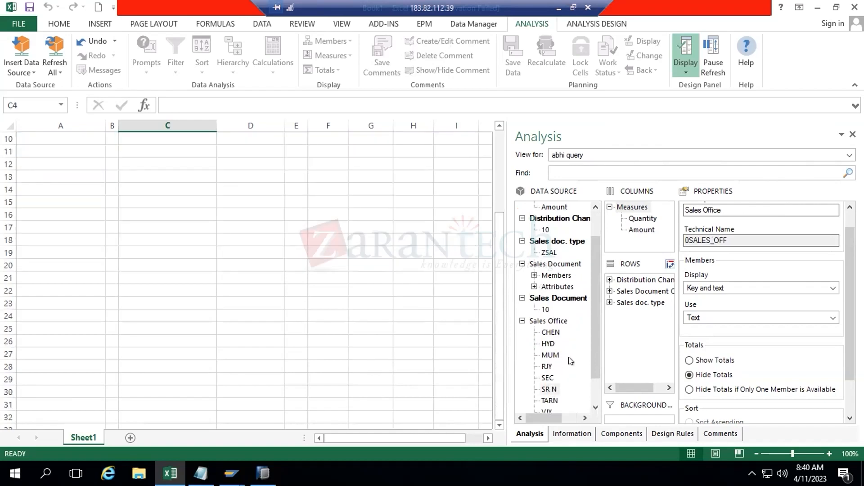
{"action": "left_click", "coordinate": [595, 408]}
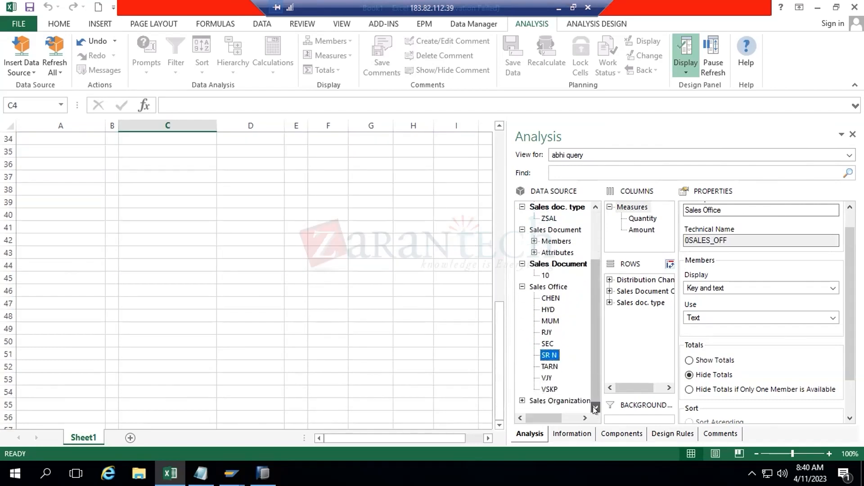
{"action": "scroll", "coordinate": [567, 391], "scroll_direction": "down", "scroll_amount": 1}
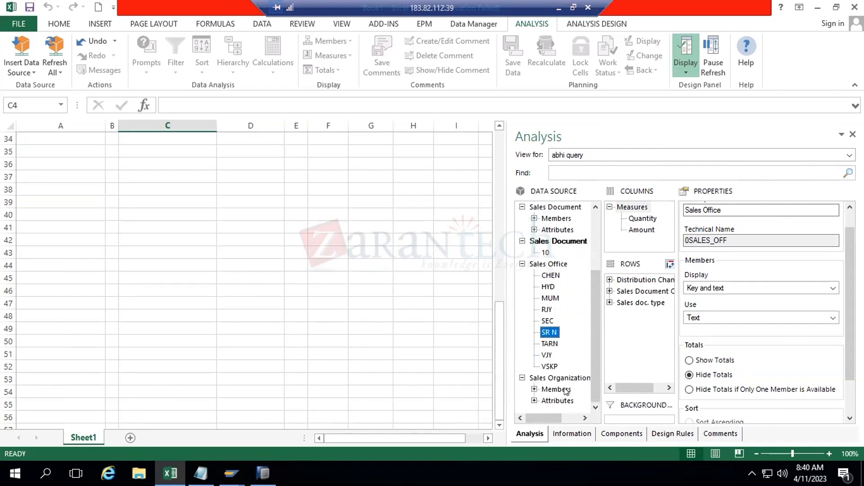
{"action": "left_click", "coordinate": [534, 401]}
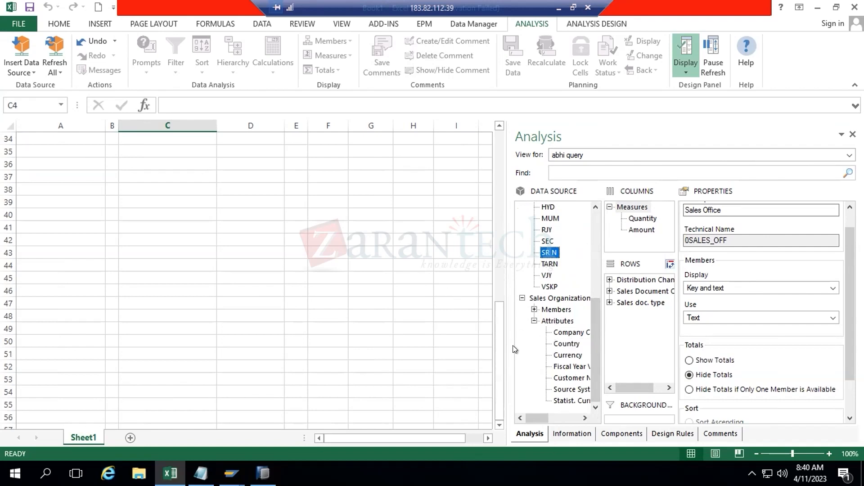
- Add the Company Code attribute of Sales Organization to the rows and check its value in the crosstab
{"action": "left_click_drag", "start_coordinate": [502, 351], "coordinate": [512, 131]}
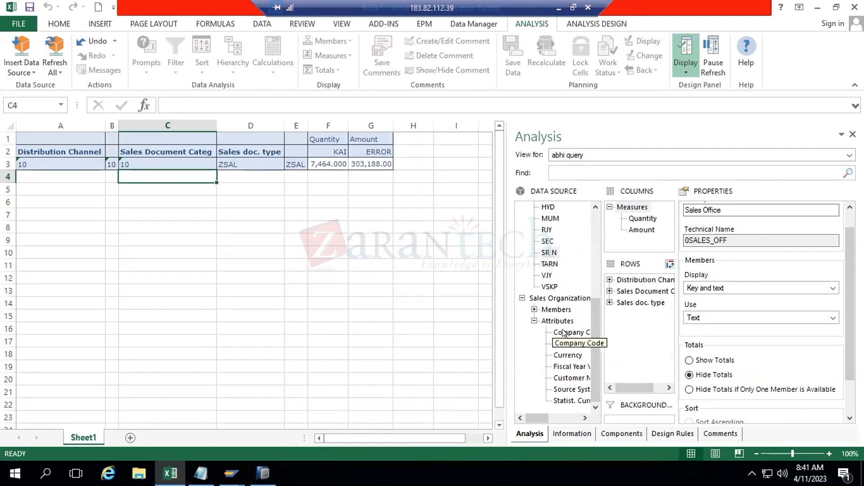
{"action": "left_click_drag", "start_coordinate": [569, 334], "coordinate": [634, 333]}
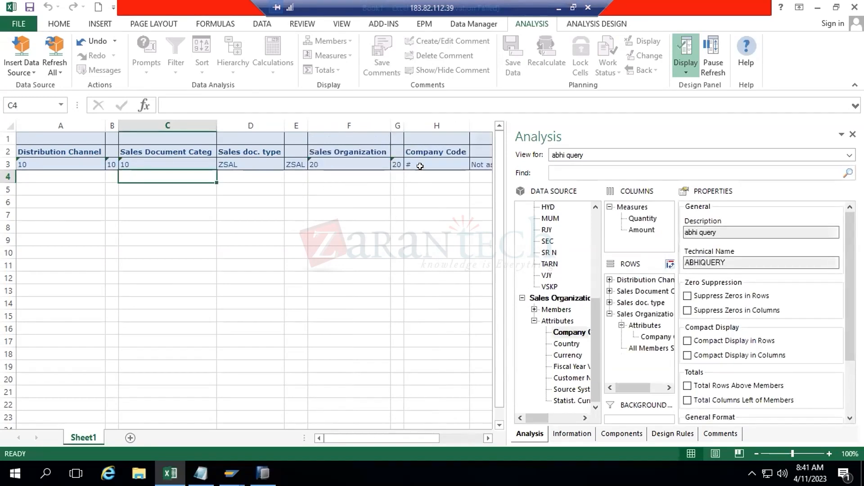
{"action": "left_click", "coordinate": [421, 164]}
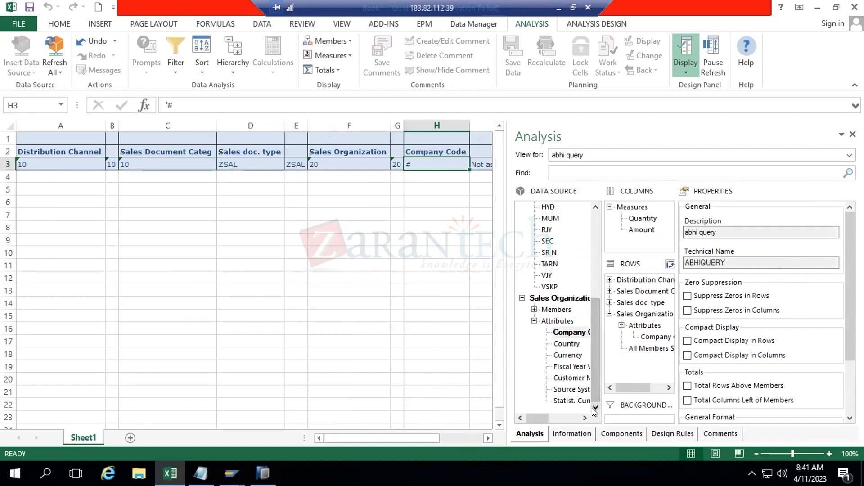
- Add the Country attribute of Sales Organization to the rows alongside Company Code and widen the rows area
{"action": "left_click", "coordinate": [571, 333]}
{"action": "left_click_drag", "start_coordinate": [571, 342], "coordinate": [634, 364]}
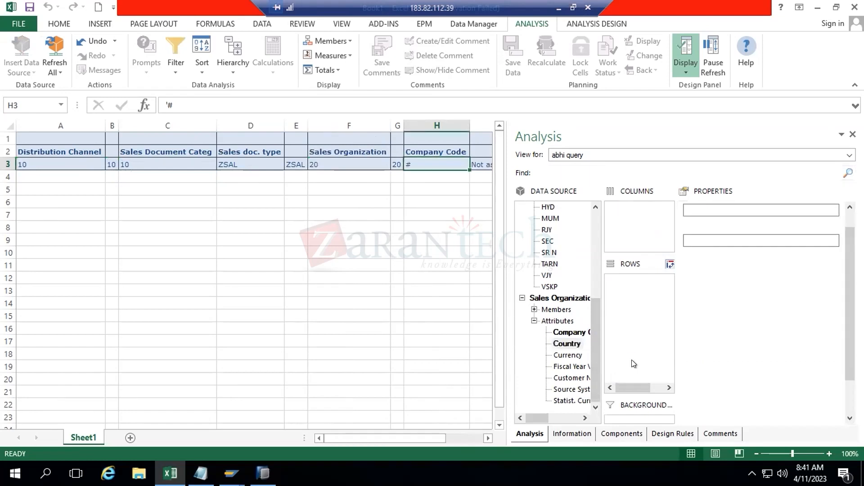
{"action": "left_click_drag", "start_coordinate": [606, 329], "coordinate": [563, 331]}
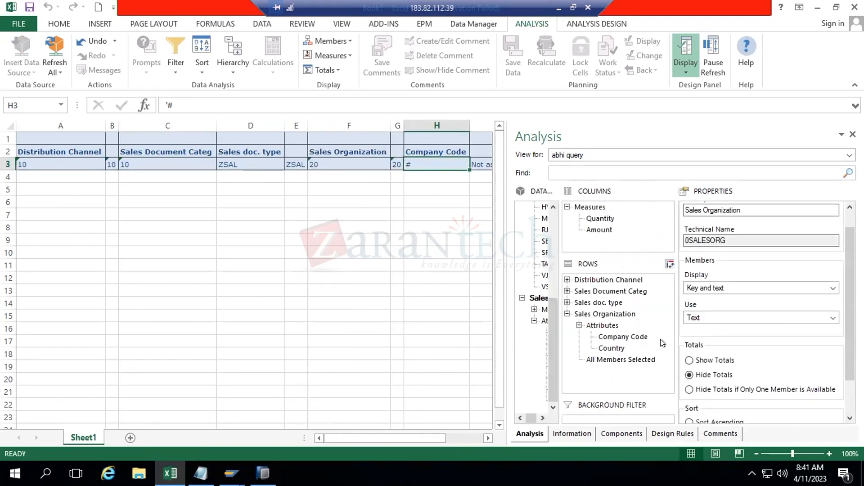
- Examine the properties of Sales Organization, Company Code and Country in the rows and check both attributes' values in the crosstab
{"action": "left_click", "coordinate": [600, 314]}
{"action": "left_click", "coordinate": [601, 325]}
{"action": "left_click", "coordinate": [604, 337]}
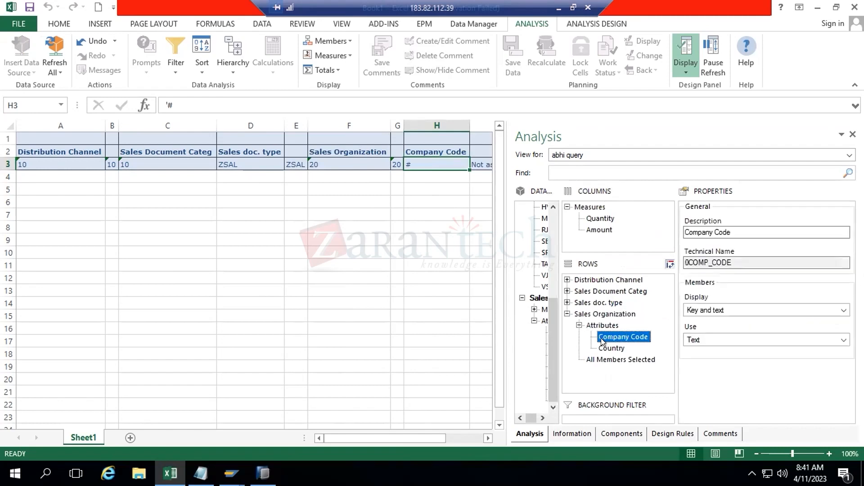
{"action": "left_click", "coordinate": [611, 348]}
{"action": "left_click", "coordinate": [487, 438]}
{"action": "left_click", "coordinate": [486, 438]}
{"action": "left_click", "coordinate": [487, 438]}
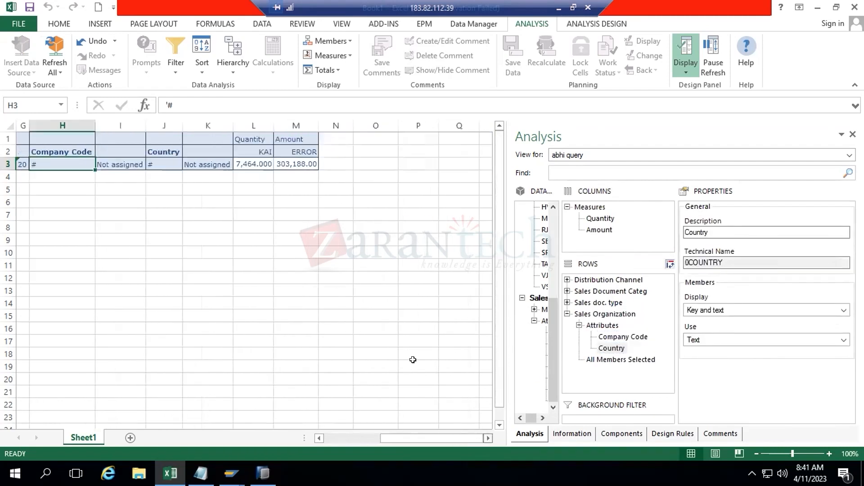
{"action": "left_click", "coordinate": [79, 144]}
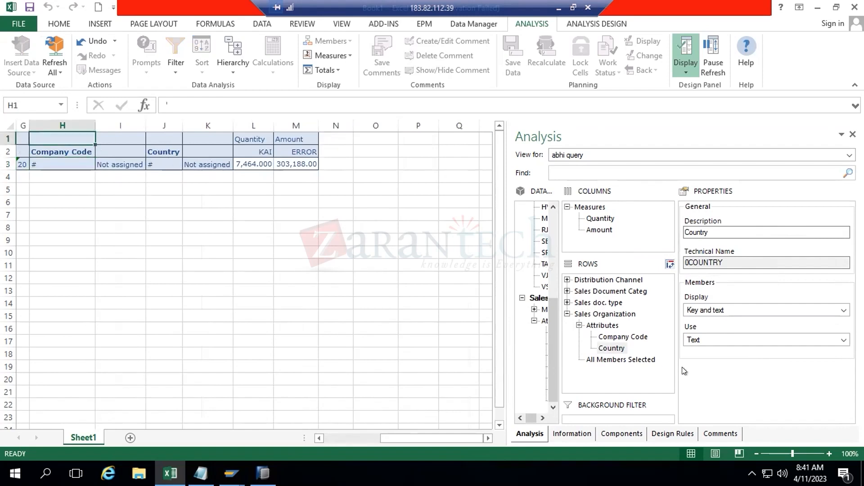
{"action": "left_click", "coordinate": [614, 337]}
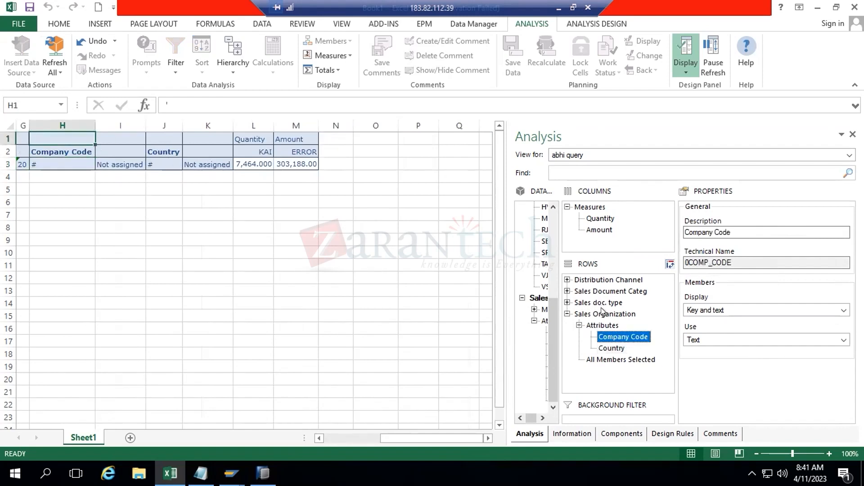
{"action": "left_click", "coordinate": [603, 314]}
{"action": "left_click", "coordinate": [613, 349]}
{"action": "left_click", "coordinate": [610, 314]}
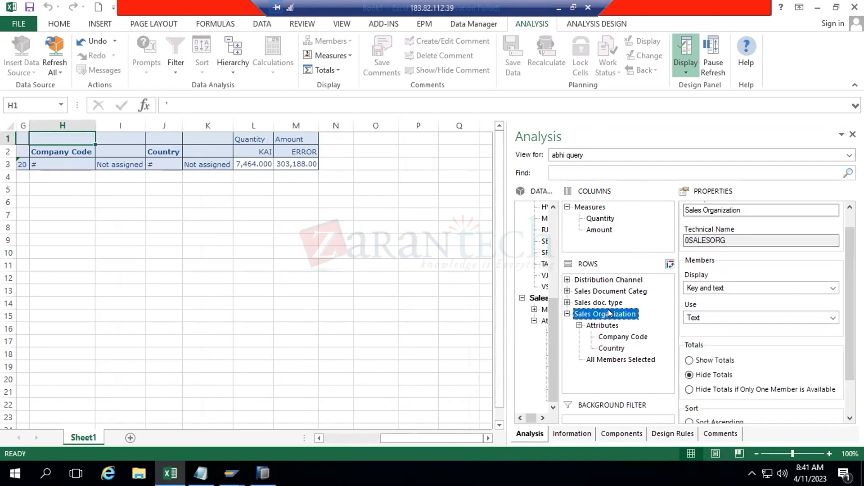
- Remove the Company Code and Country attributes and the Sales Organization characteristic from the rows
{"action": "left_click", "coordinate": [614, 338]}
{"action": "right_click", "coordinate": [614, 339]}
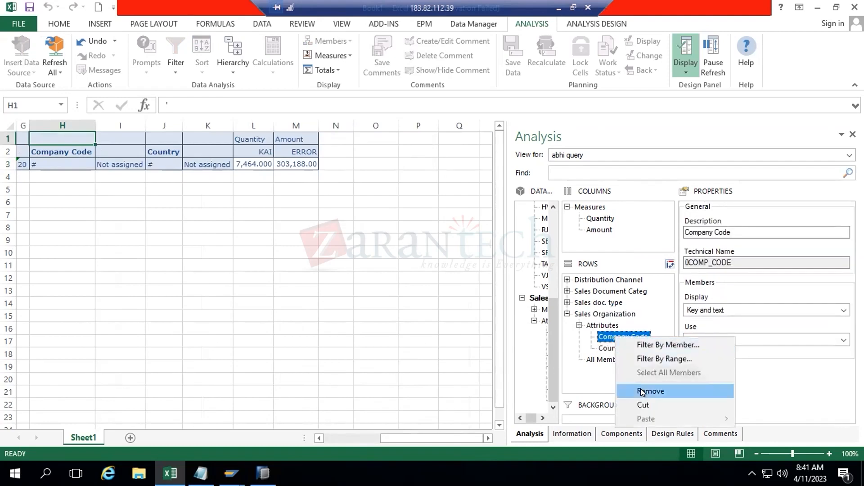
{"action": "left_click", "coordinate": [643, 392]}
{"action": "right_click", "coordinate": [613, 336]}
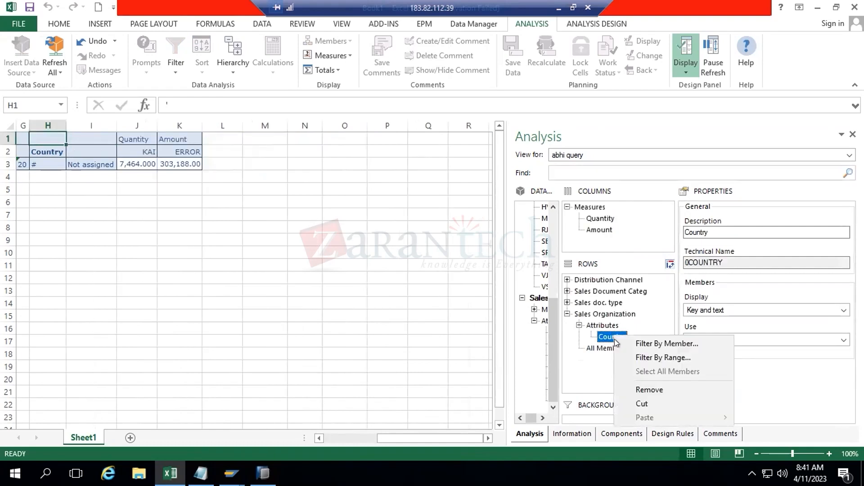
{"action": "left_click", "coordinate": [644, 390]}
{"action": "right_click", "coordinate": [605, 313]}
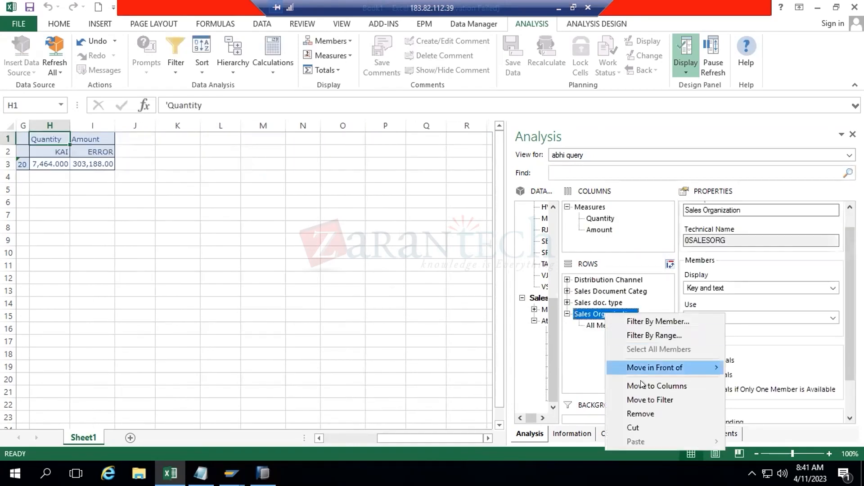
{"action": "left_click", "coordinate": [641, 412]}
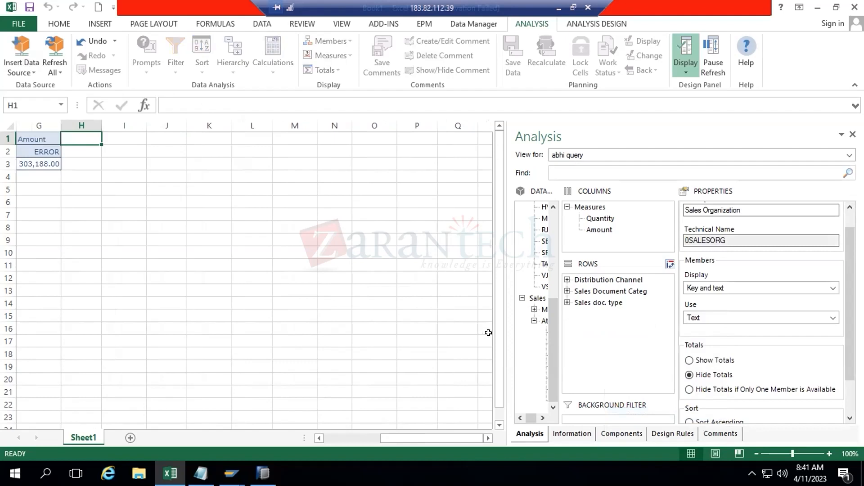
- Widen the design panel and its data source area, and collapse all expanded nodes of the query's data source tree
{"action": "left_click_drag", "start_coordinate": [504, 317], "coordinate": [441, 313]}
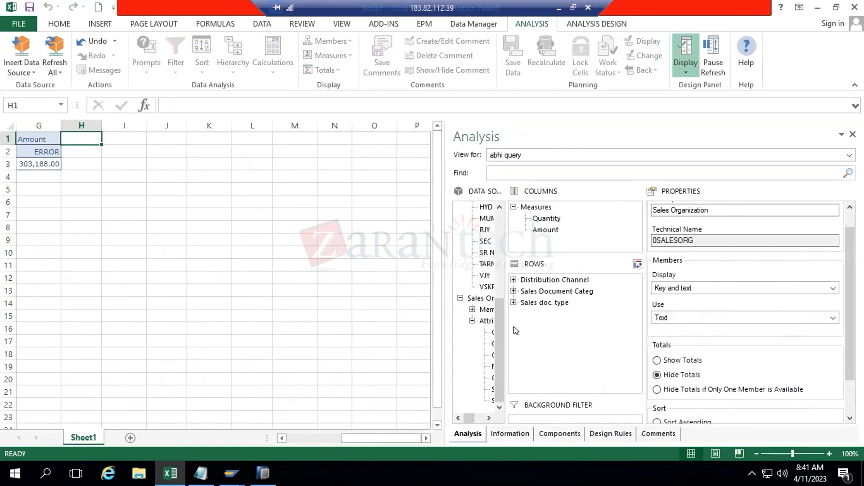
{"action": "left_click_drag", "start_coordinate": [503, 273], "coordinate": [545, 277]}
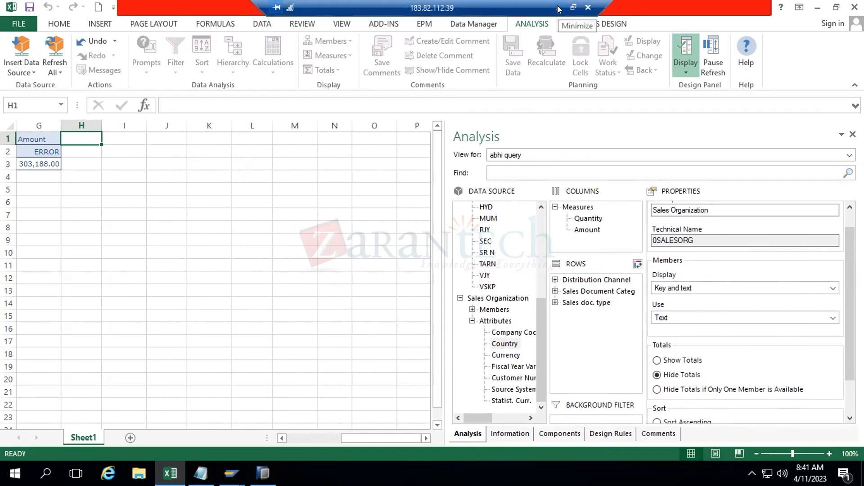
{"action": "left_click", "coordinate": [460, 298]}
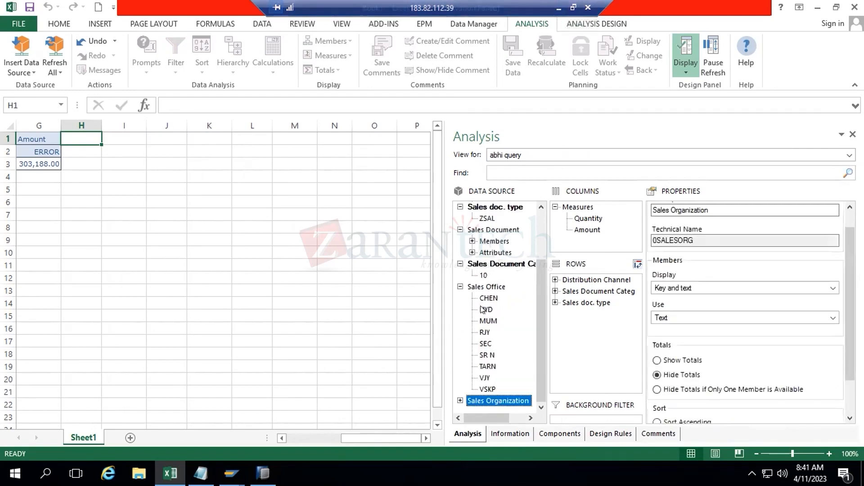
{"action": "left_click", "coordinate": [461, 287]}
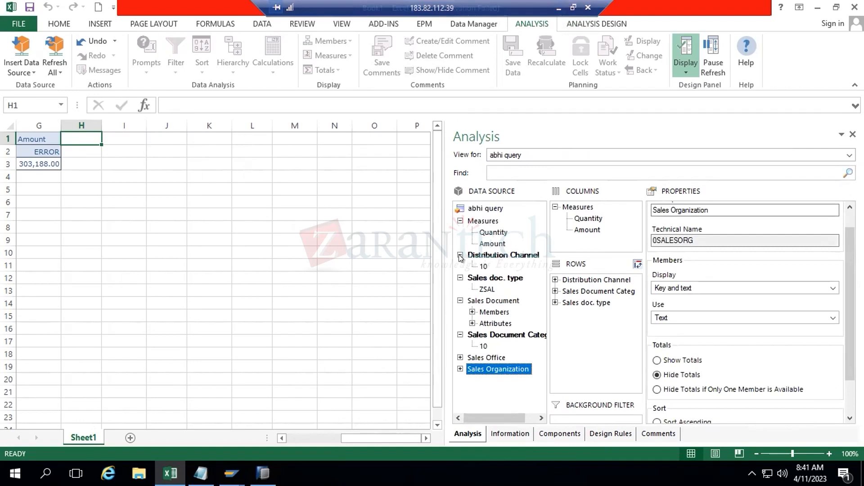
{"action": "left_click", "coordinate": [460, 256]}
{"action": "left_click", "coordinate": [460, 266]}
{"action": "left_click", "coordinate": [460, 278]}
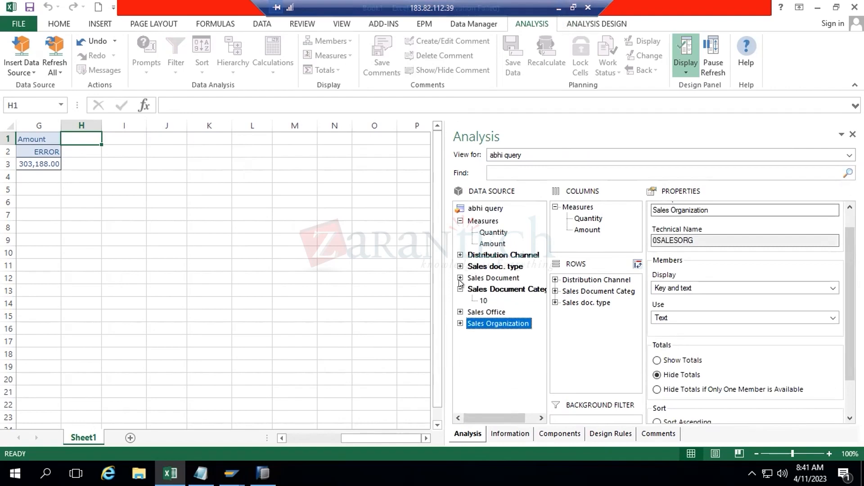
{"action": "left_click", "coordinate": [460, 289]}
{"action": "left_click", "coordinate": [460, 220]}
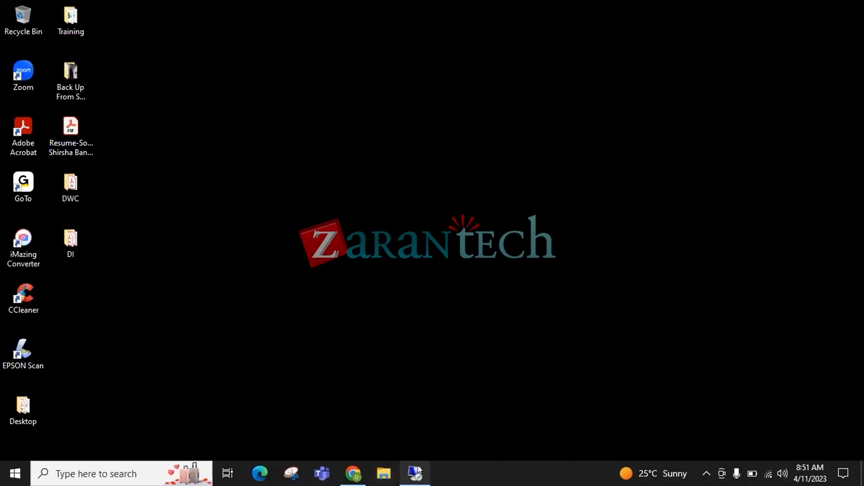
- Switch back to the remote desktop session and show the crosstab from its first column
{"action": "mouse_move", "coordinate": [418, 469]}
{"action": "left_click", "coordinate": [414, 421]}
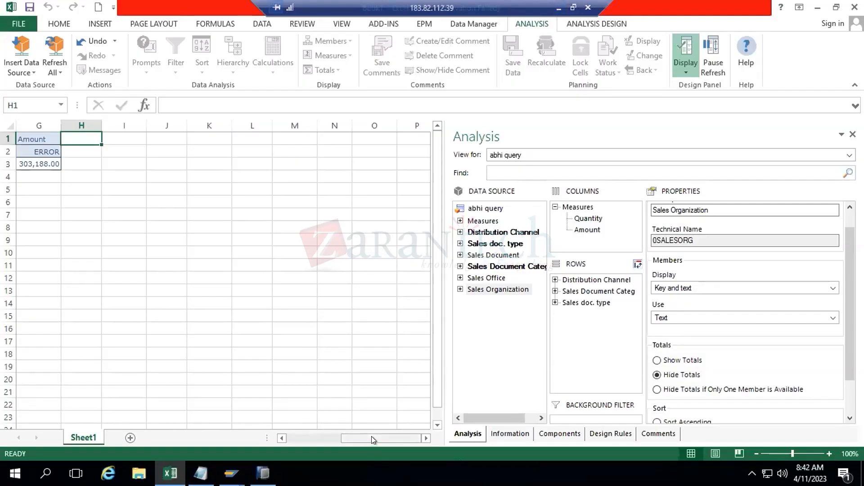
{"action": "left_click_drag", "start_coordinate": [372, 436], "coordinate": [274, 430]}
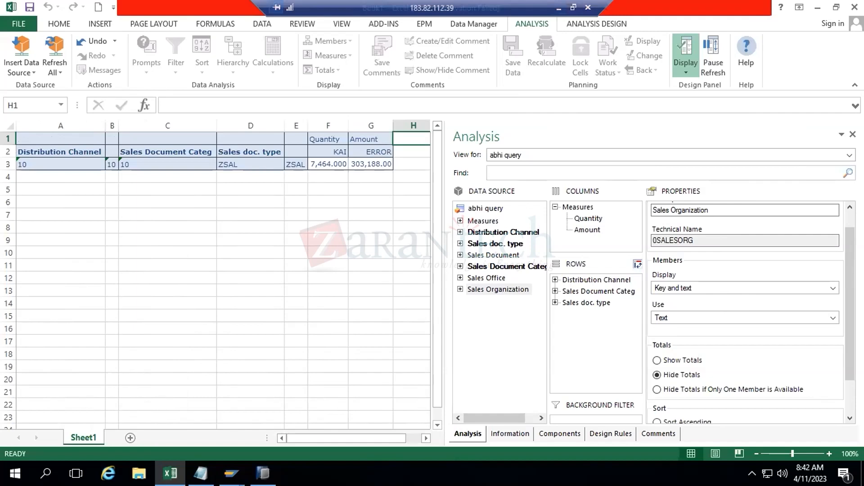
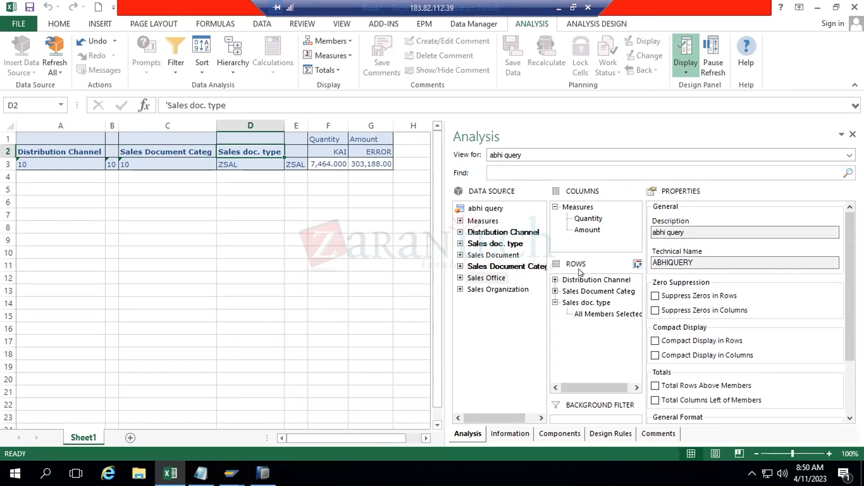
- Swap the crosstab axes so the Measures are in the rows, and add Sales Office to the columns
{"action": "left_click", "coordinate": [555, 302]}
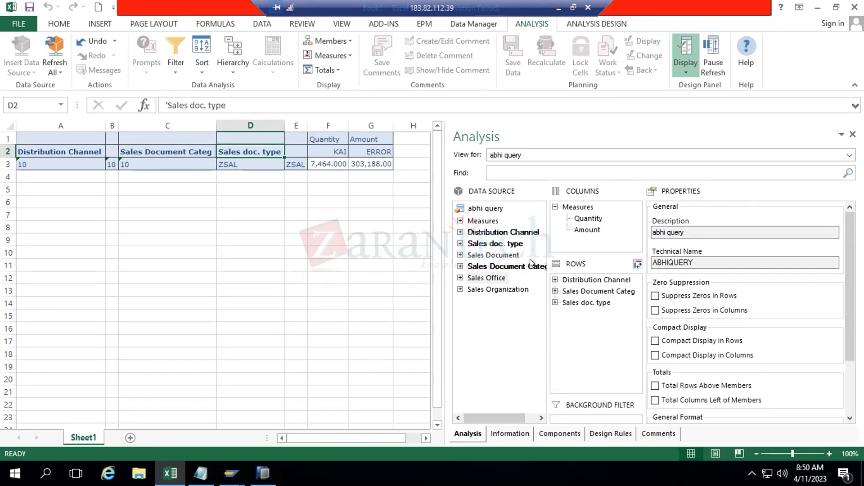
{"action": "left_click", "coordinate": [639, 266]}
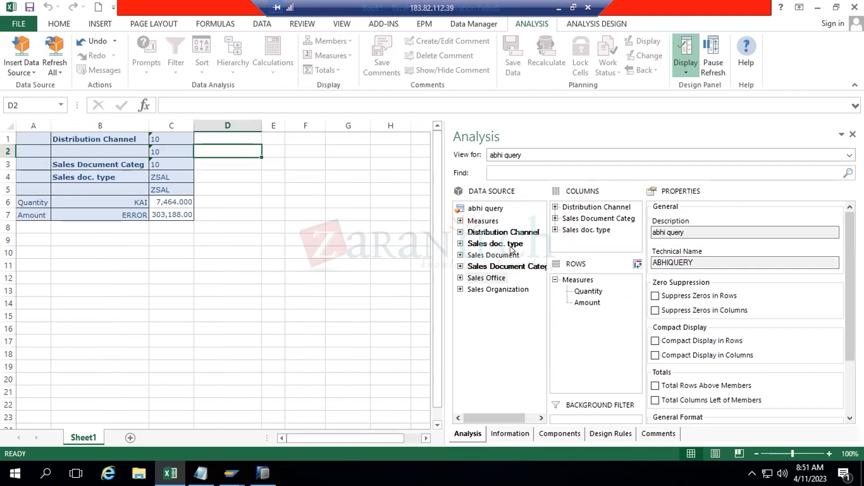
{"action": "left_click_drag", "start_coordinate": [491, 280], "coordinate": [571, 261]}
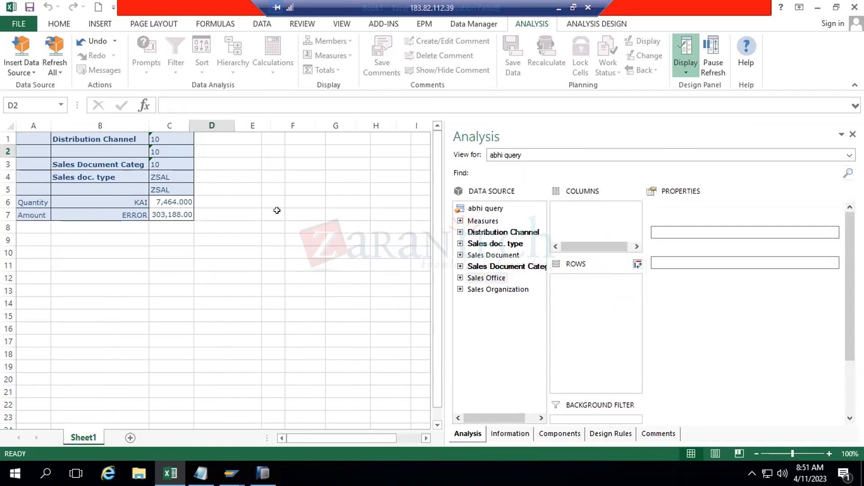
{"action": "double_click", "coordinate": [483, 278]}
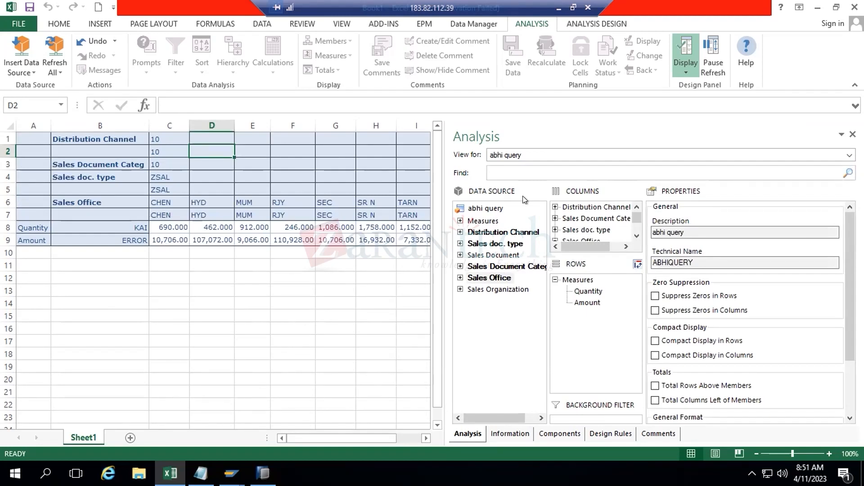
- Hide the design panel and examine the Quantity and Amount of each Sales Office across the columns
{"action": "key", "text": "Left"}
{"action": "key", "text": "Left"}
{"action": "key", "text": "Down"}
{"action": "key", "text": "Down"}
{"action": "key", "text": "Down"}
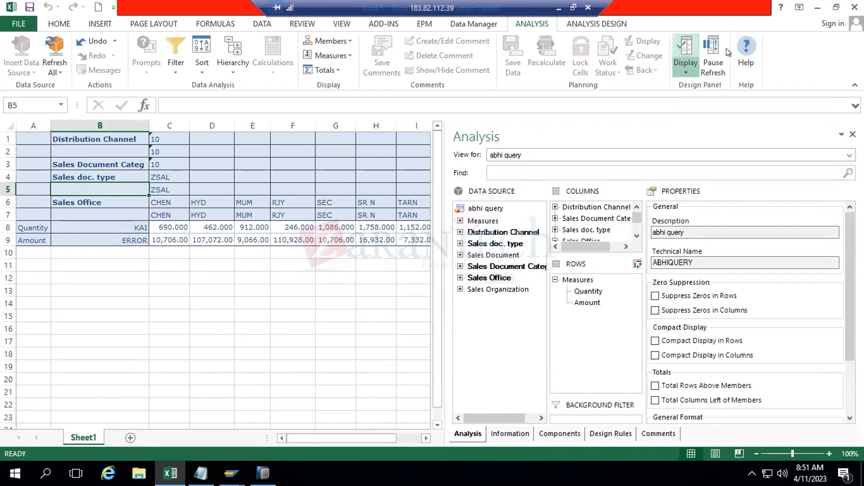
{"action": "left_click", "coordinate": [685, 50]}
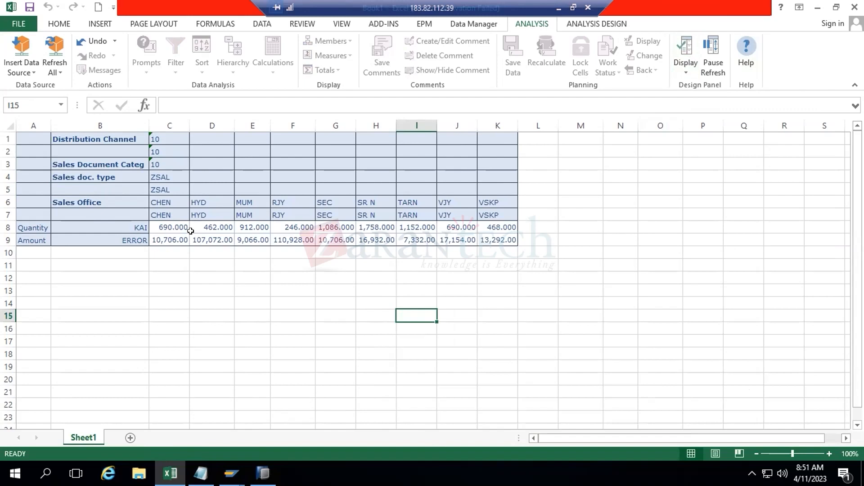
- Redisplay the design panel and swap the axes back so the characteristics are in the rows and Measures in the columns
{"action": "left_click", "coordinate": [685, 71]}
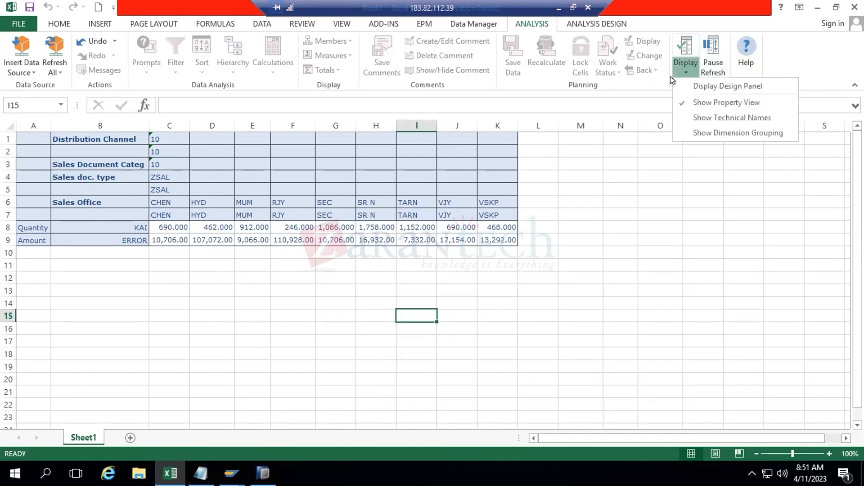
{"action": "left_click", "coordinate": [686, 82]}
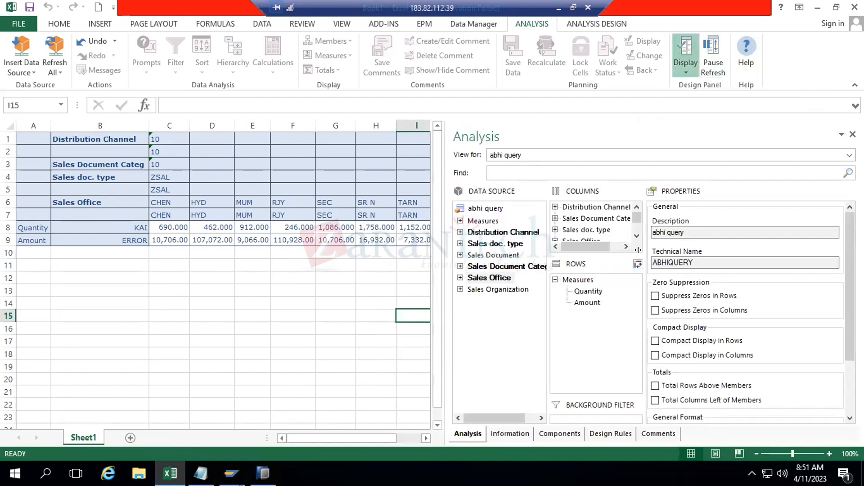
{"action": "left_click", "coordinate": [637, 265]}
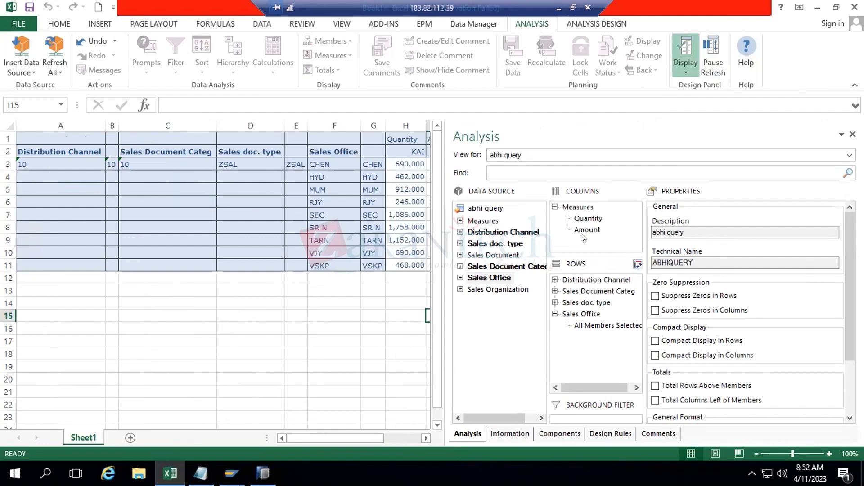
- Move Sales Office from the rows to the columns above Measures, and hide the design panel to view the crosstab
{"action": "left_click", "coordinate": [600, 290]}
{"action": "left_click_drag", "start_coordinate": [585, 314], "coordinate": [590, 211]}
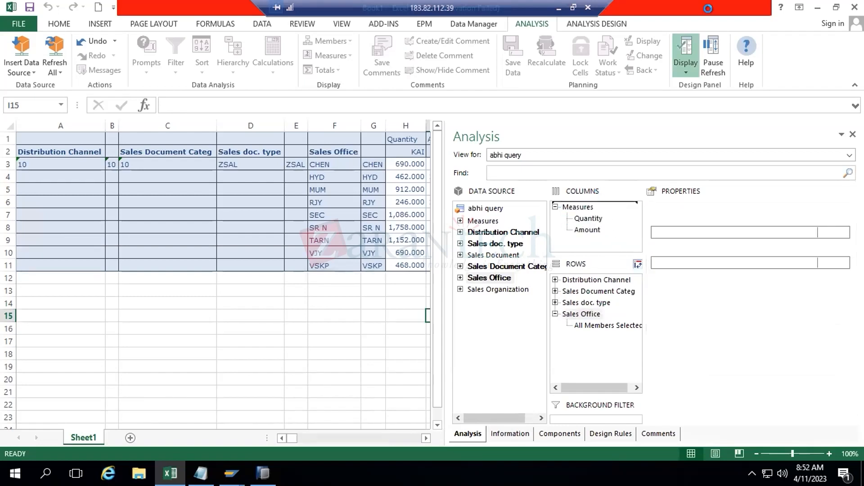
{"action": "left_click", "coordinate": [685, 56]}
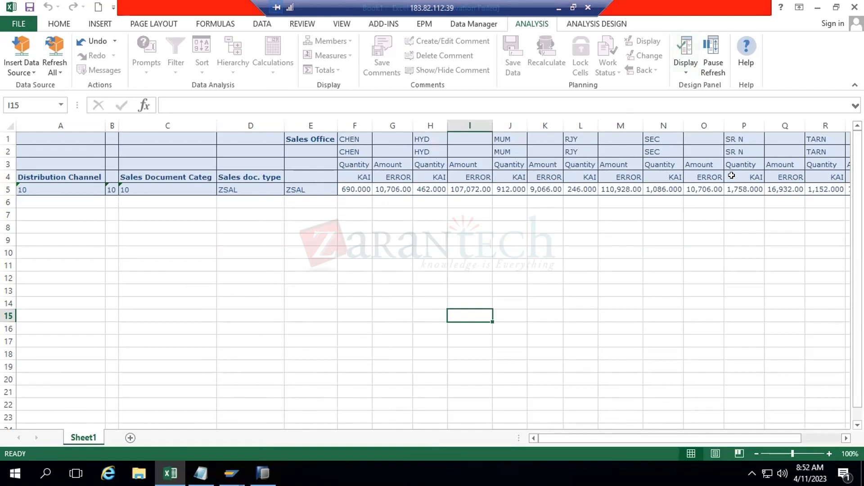
- Redisplay the design panel, move Sales Document Category from the rows to the columns above Sales Office, and hide the panel again
{"action": "left_click", "coordinate": [685, 54]}
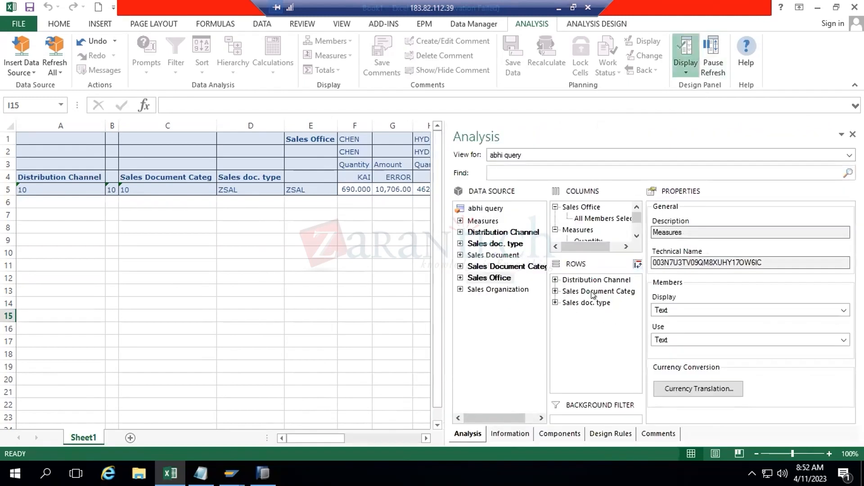
{"action": "left_click_drag", "start_coordinate": [592, 291], "coordinate": [589, 215]}
{"action": "left_click", "coordinate": [685, 54]}
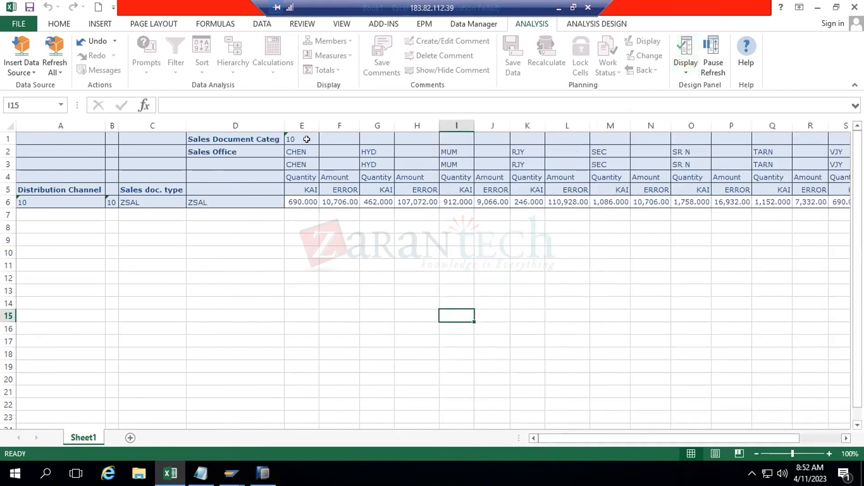
- Examine the crosstab's column headers from Sales Document Category 10 across all Sales Offices to the last column
{"action": "left_click", "coordinate": [293, 135]}
{"action": "key", "text": "Right"}
{"action": "key", "text": "Right"}
{"action": "key", "text": "Right"}
{"action": "key", "text": "Right"}
{"action": "key", "text": "Right"}
{"action": "key", "text": "Right"}
{"action": "key", "text": "Right"}
{"action": "key", "text": "Right"}
{"action": "key", "text": "Right"}
{"action": "key", "text": "Right"}
{"action": "key", "text": "Right"}
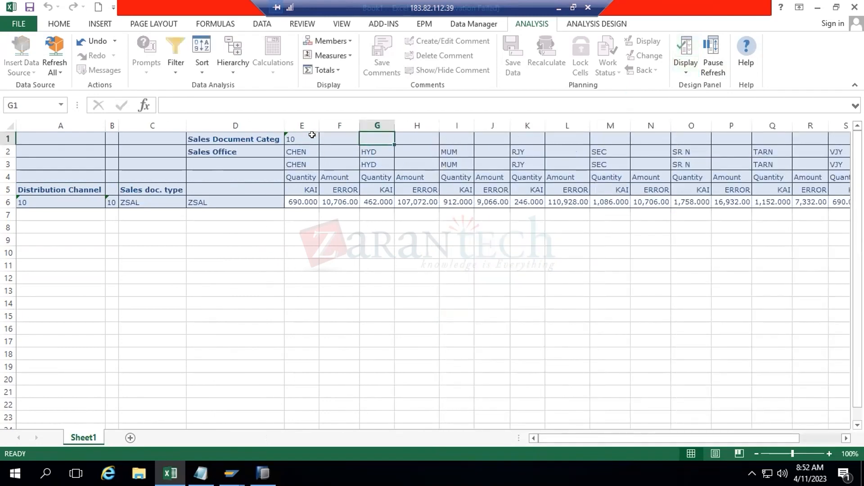
{"action": "key", "text": "Right"}
{"action": "key", "text": "Right"}
{"action": "key", "text": "Right"}
{"action": "key", "text": "Right"}
{"action": "key", "text": "Right"}
{"action": "key", "text": "Right"}
{"action": "key", "text": "Right"}
{"action": "key", "text": "Right"}
{"action": "key", "text": "Right"}
{"action": "key", "text": "Right"}
{"action": "key", "text": "Right"}
{"action": "key", "text": "Right"}
{"action": "key", "text": "Right"}
{"action": "key", "text": "Right"}
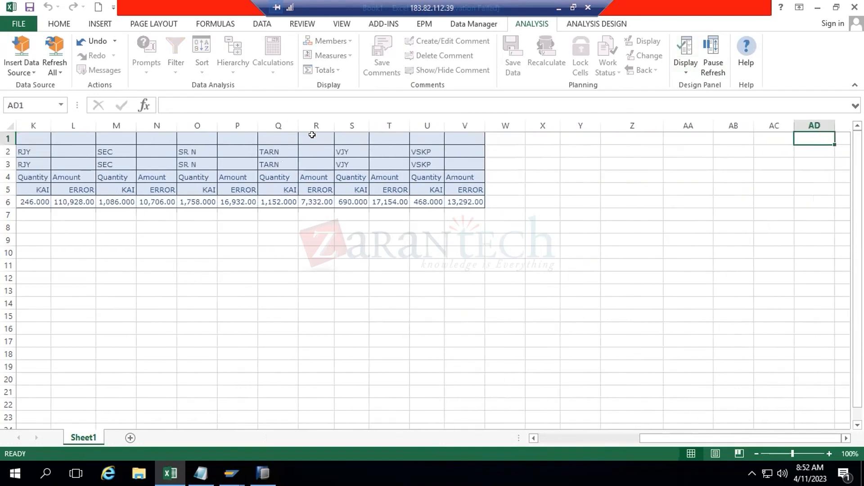
- Return to the crosstab's first column and review the Sales Office headers under Sales Document Category 10 from CHEN to SR N
{"action": "key", "text": "Left"}
{"action": "key", "text": "Left"}
{"action": "key", "text": "Left"}
{"action": "key", "text": "Left"}
{"action": "key", "text": "Left"}
{"action": "key", "text": "Left"}
{"action": "key", "text": "Left"}
{"action": "key", "text": "Left"}
{"action": "key", "text": "Left"}
{"action": "key", "text": "Left"}
{"action": "key", "text": "Left"}
{"action": "key", "text": "Left"}
{"action": "key", "text": "Left"}
{"action": "key", "text": "Left"}
{"action": "key", "text": "Left"}
{"action": "key", "text": "Left"}
{"action": "key", "text": "Left"}
{"action": "key", "text": "Left"}
{"action": "key", "text": "Left"}
{"action": "key", "text": "Left"}
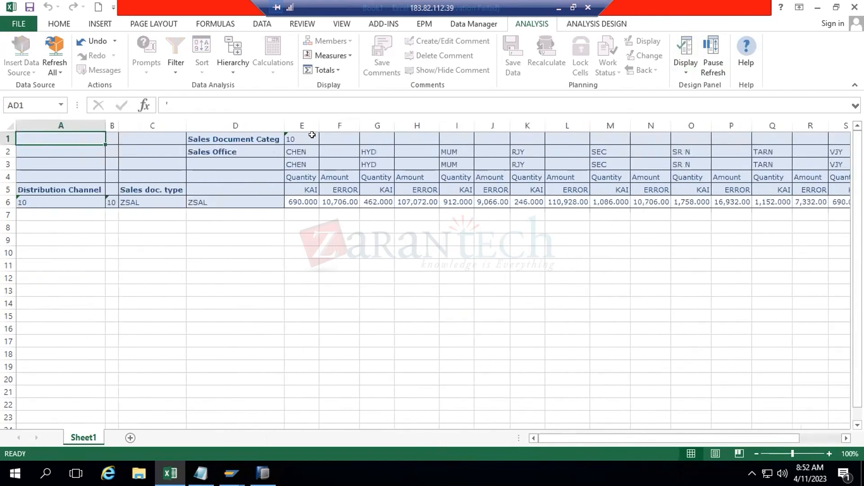
{"action": "key", "text": "Right"}
{"action": "key", "text": "Right"}
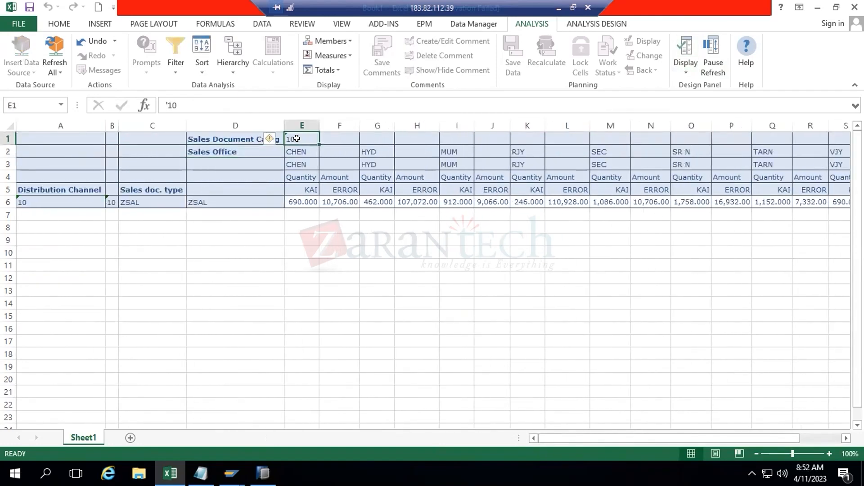
{"action": "key", "text": "Down"}
{"action": "key", "text": "Right"}
{"action": "key", "text": "Right"}
{"action": "key", "text": "Right"}
{"action": "key", "text": "Right"}
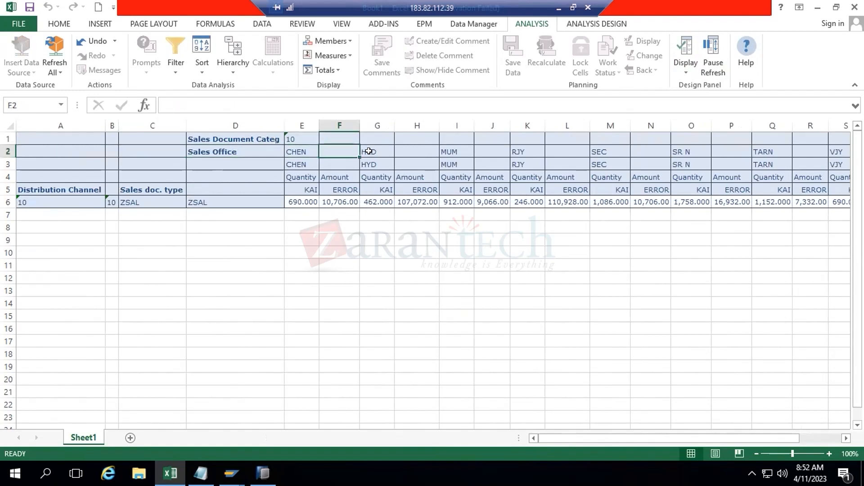
{"action": "key", "text": "ctrl+Right"}
{"action": "key", "text": "ctrl+Right"}
{"action": "key", "text": "ctrl+Right"}
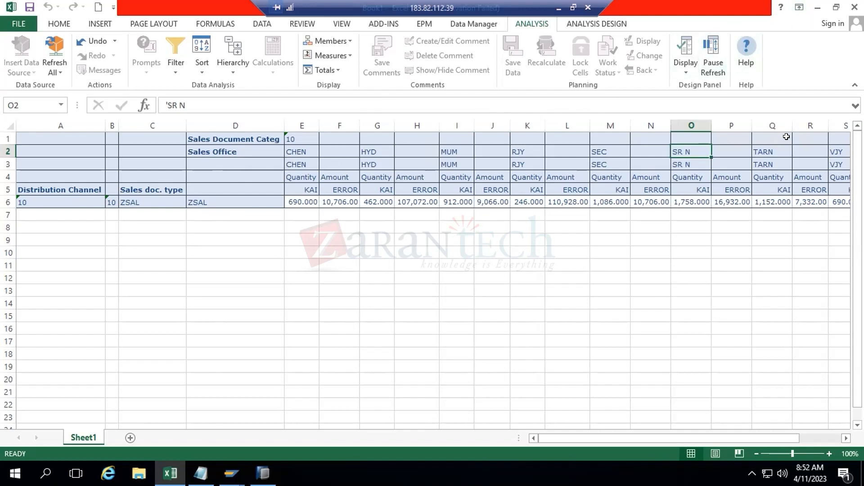
- Redisplay the design panel and move Sales Document Category and Sales Office from the columns to the rows, after Sales doc. type
{"action": "left_click", "coordinate": [686, 54]}
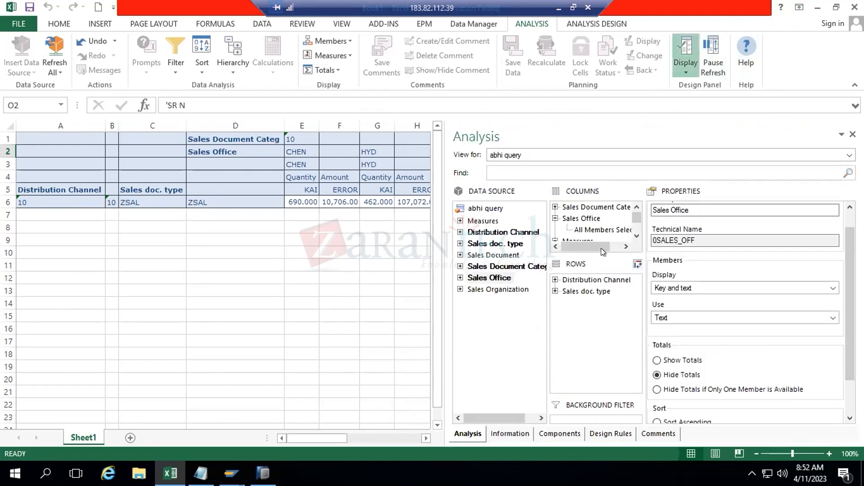
{"action": "left_click", "coordinate": [604, 207]}
{"action": "right_click", "coordinate": [604, 207]}
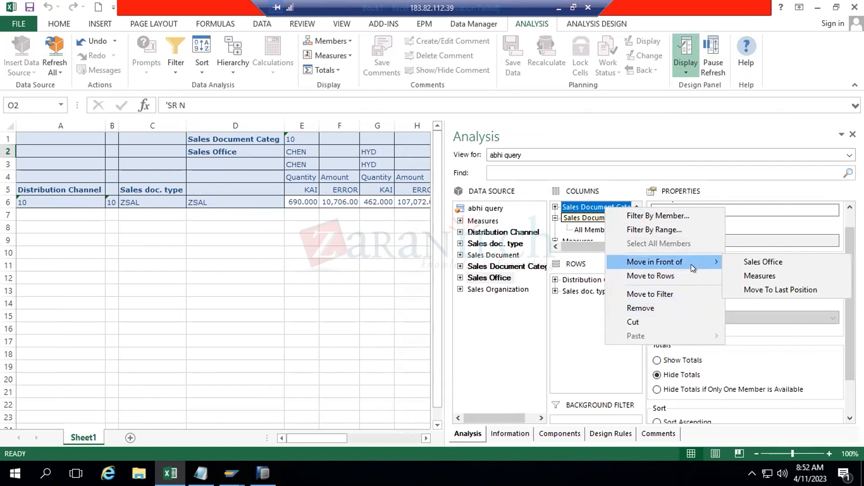
{"action": "left_click_drag", "start_coordinate": [574, 203], "coordinate": [571, 320]}
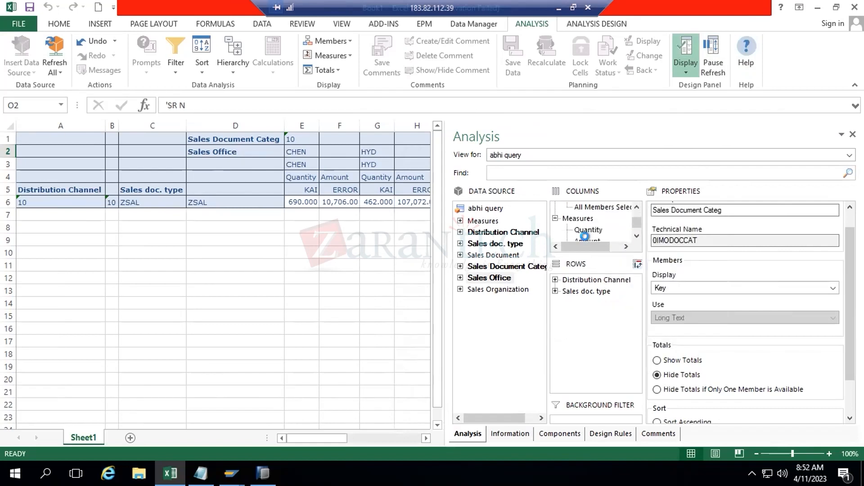
{"action": "left_click_drag", "start_coordinate": [581, 207], "coordinate": [569, 309]}
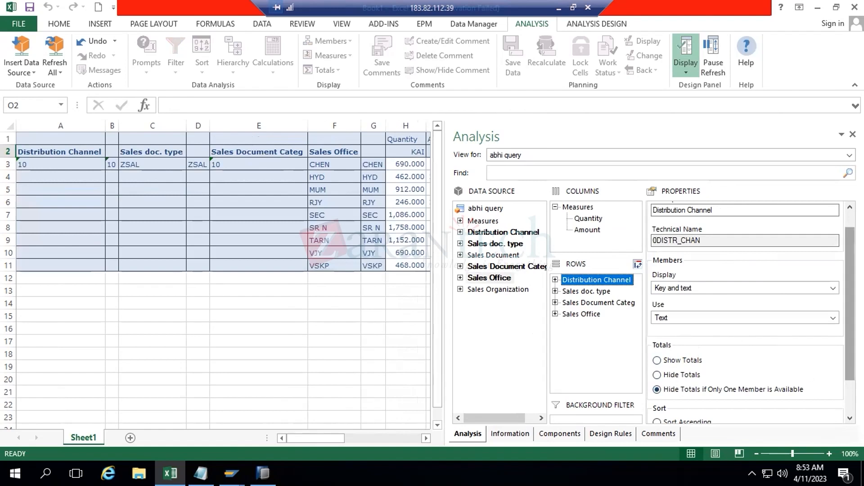
- Check the key and text cells of Distribution Channel, and set its member display to Text
{"action": "scroll", "coordinate": [745, 311], "scroll_direction": "down", "scroll_amount": 2}
{"action": "scroll", "coordinate": [745, 310], "scroll_direction": "up", "scroll_amount": 3}
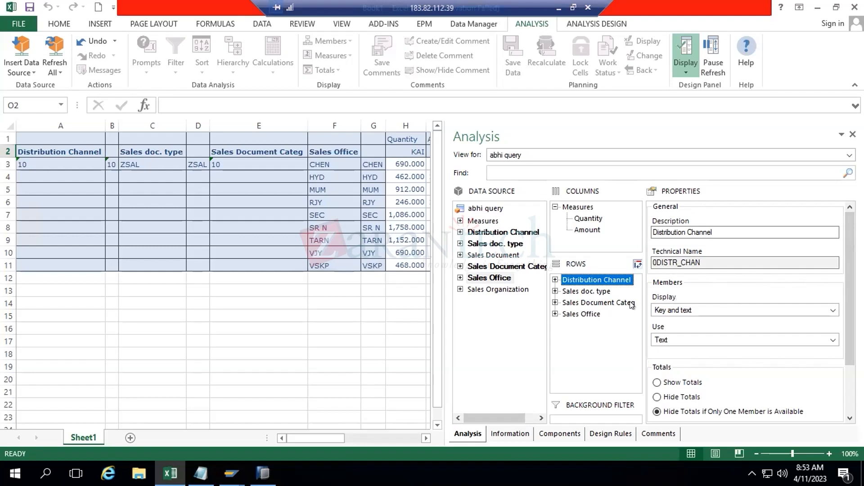
{"action": "left_click", "coordinate": [40, 165]}
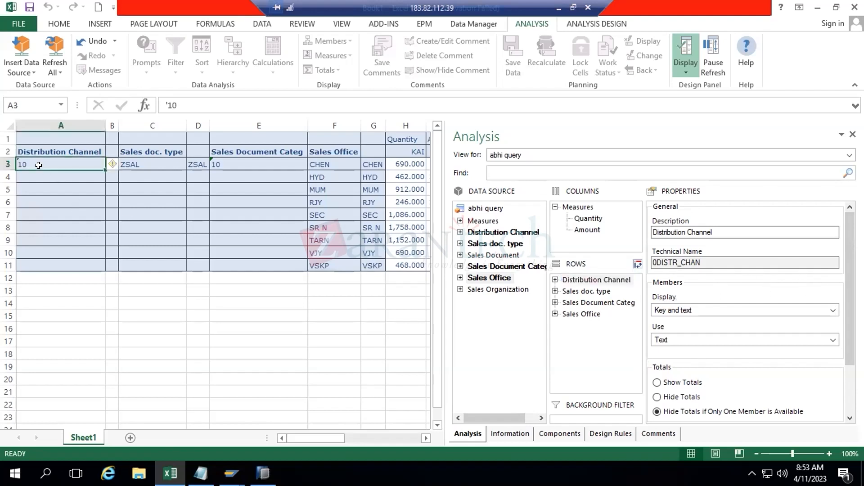
{"action": "left_click", "coordinate": [119, 184]}
{"action": "left_click", "coordinate": [112, 165]}
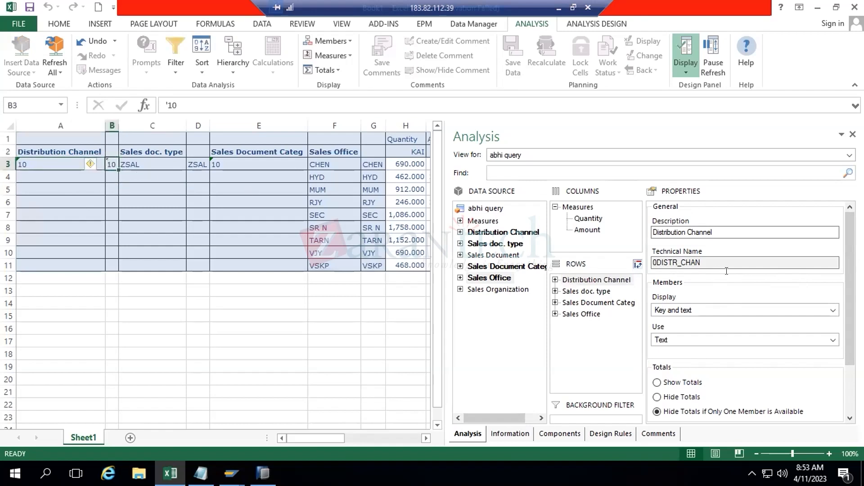
{"action": "left_click", "coordinate": [696, 310]}
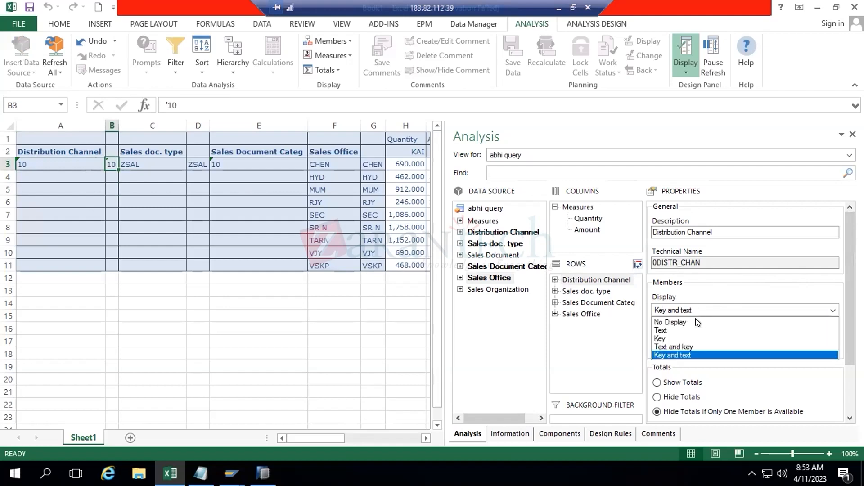
{"action": "left_click", "coordinate": [661, 331]}
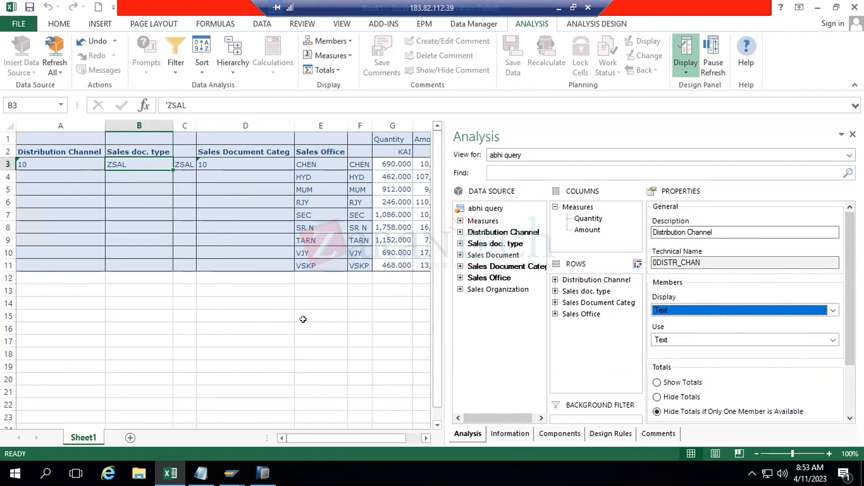
- Set Distribution Channel's member display to Key and text, and check its two cells in the crosstab
{"action": "left_click", "coordinate": [693, 310]}
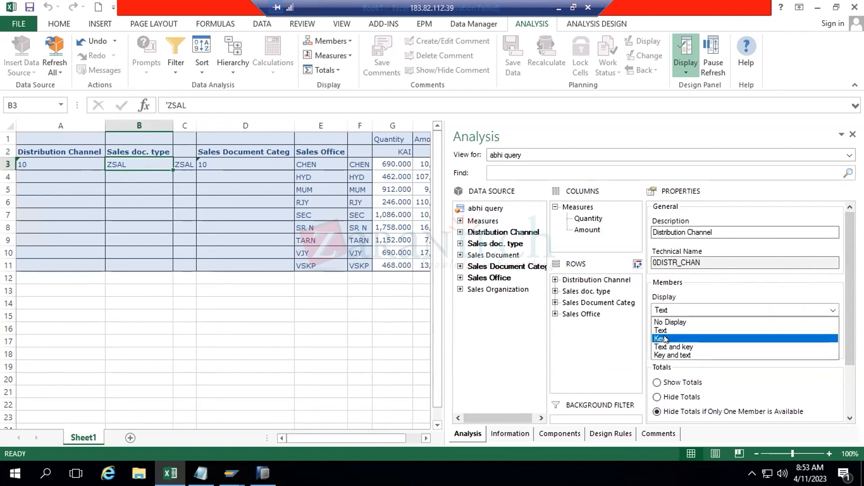
{"action": "left_click", "coordinate": [665, 355]}
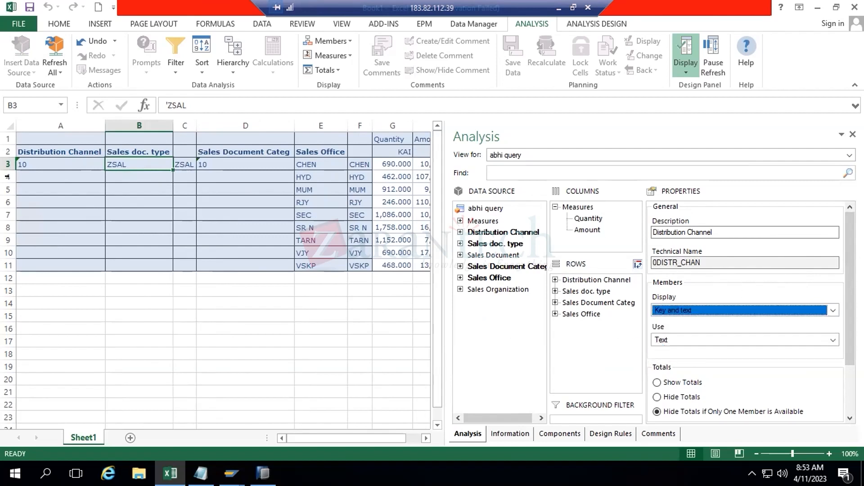
{"action": "left_click", "coordinate": [29, 160]}
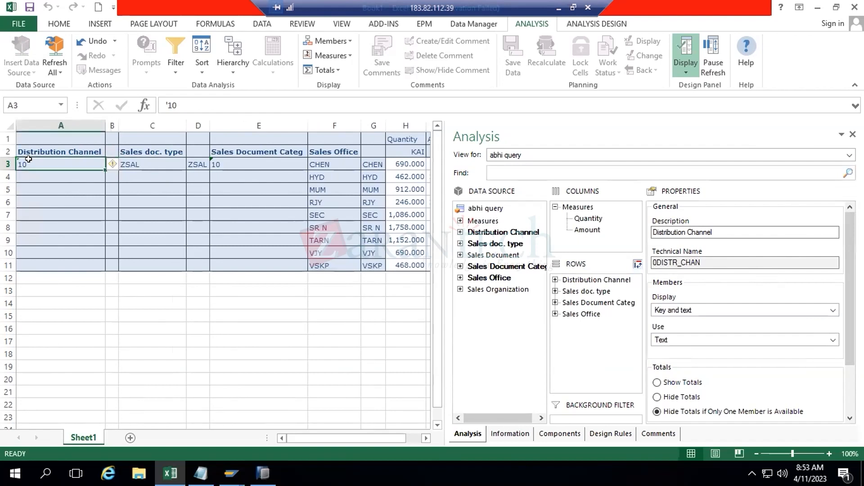
{"action": "left_click", "coordinate": [109, 163]}
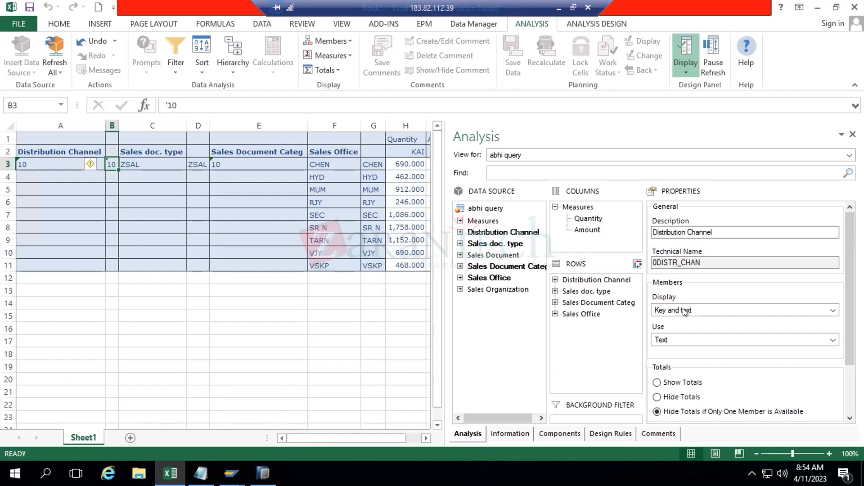
- Set the member display of Distribution Channel in the rows to No Display
{"action": "left_click", "coordinate": [697, 310]}
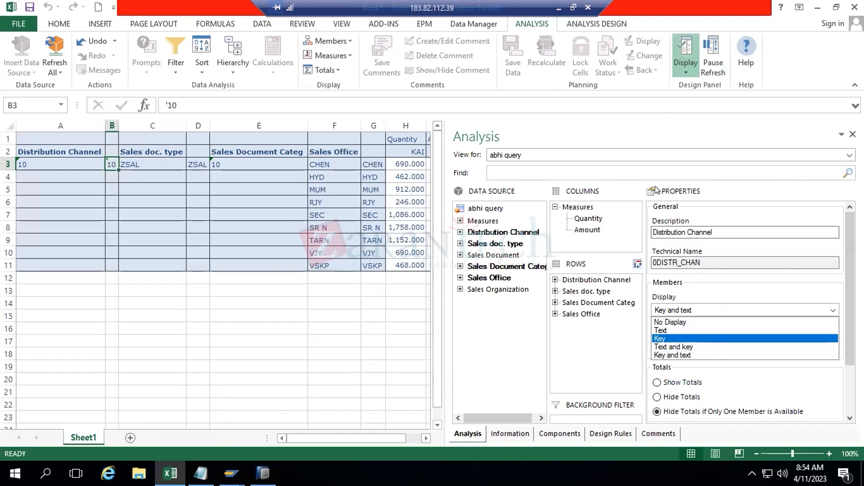
{"action": "left_click", "coordinate": [606, 279]}
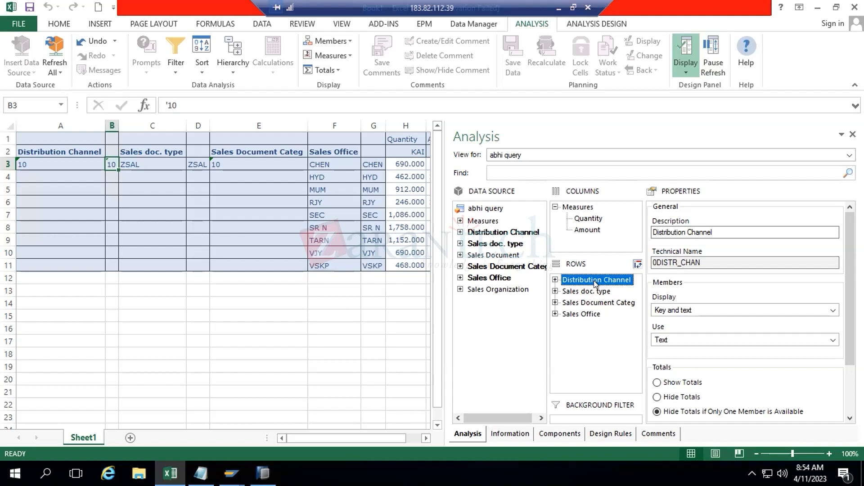
{"action": "left_click", "coordinate": [685, 312]}
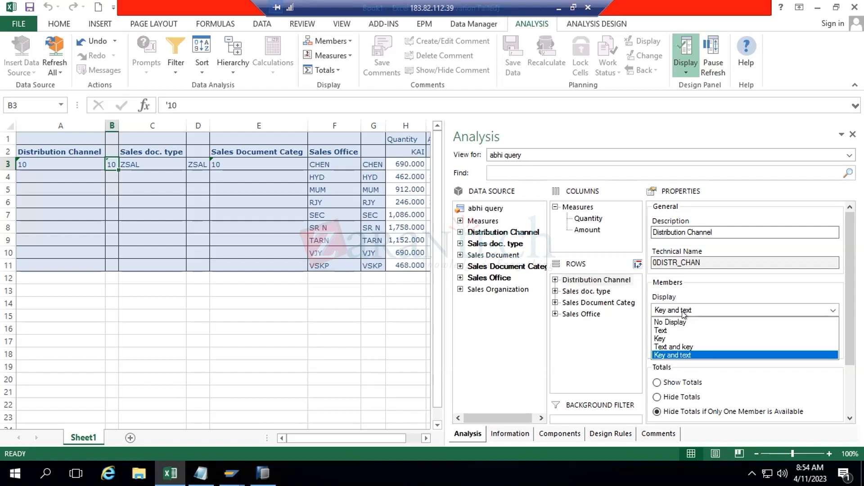
{"action": "left_click", "coordinate": [657, 322]}
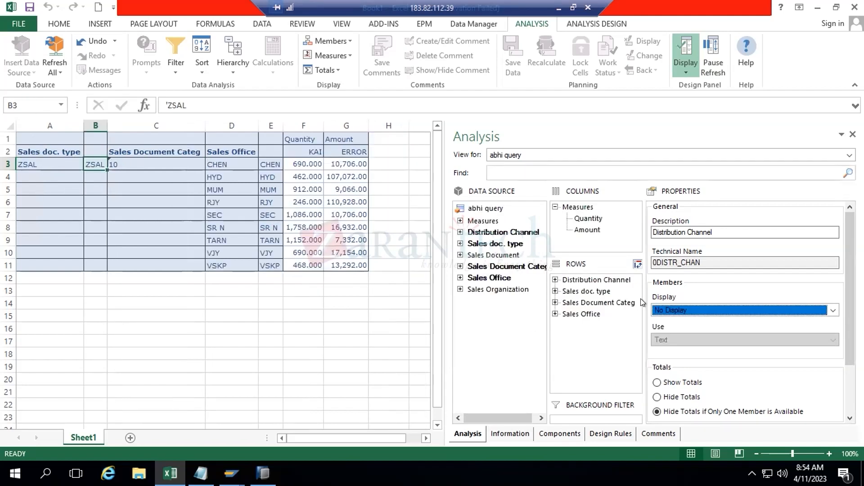
- Review the available member display options for Distribution Channel without choosing a different one
{"action": "left_click", "coordinate": [596, 281]}
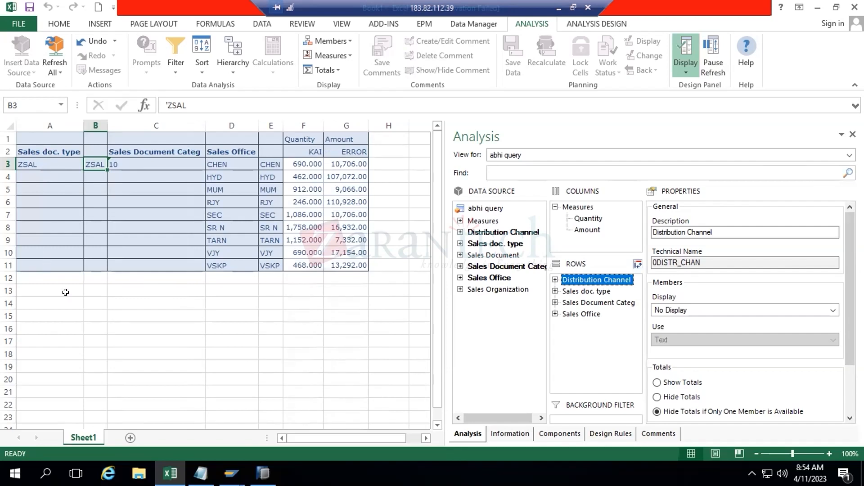
{"action": "left_click", "coordinate": [677, 314]}
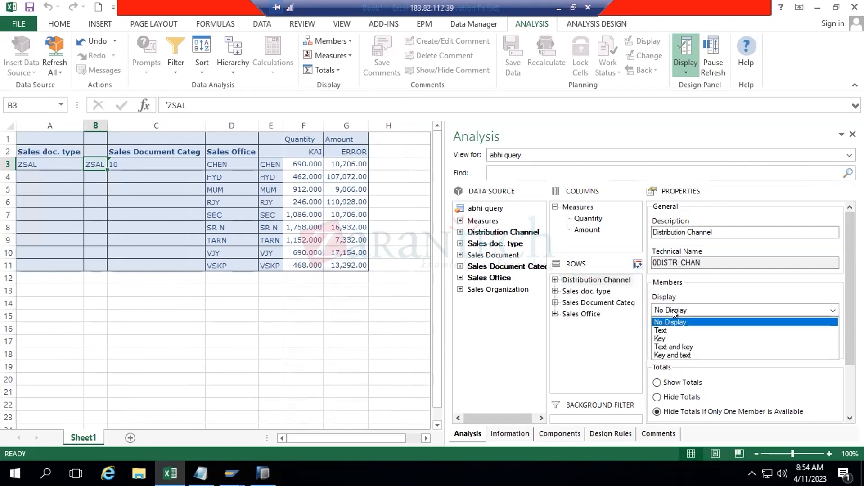
{"action": "left_click", "coordinate": [612, 330]}
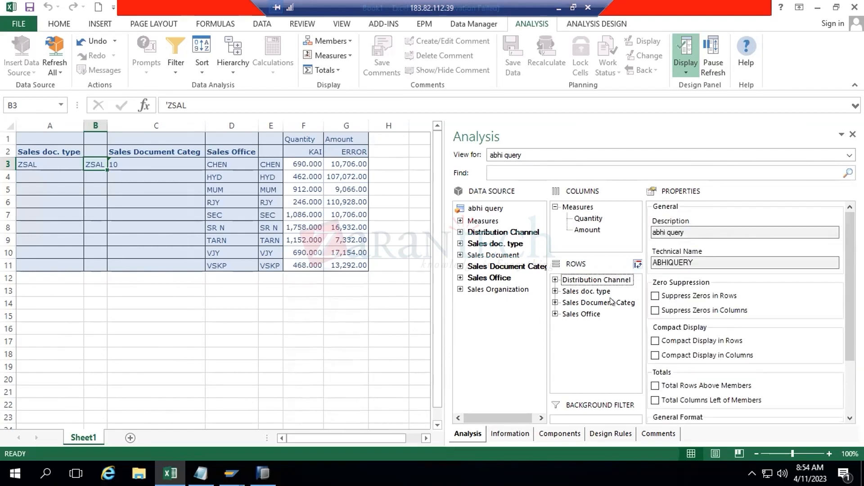
{"action": "left_click", "coordinate": [574, 281]}
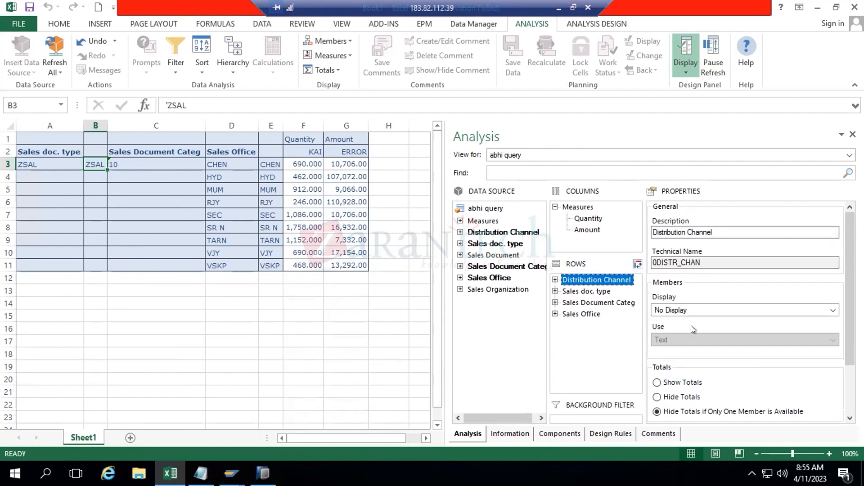
{"action": "left_click", "coordinate": [701, 309]}
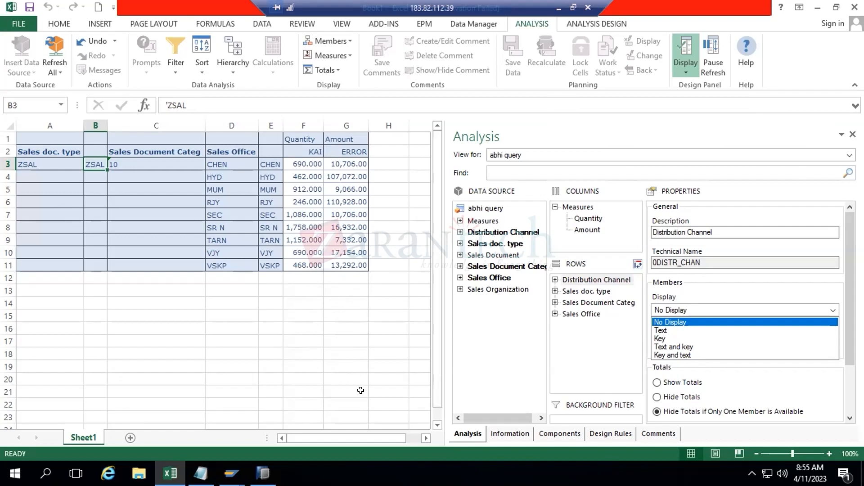
- Add a new worksheet and enter 1000001 in cell F9
{"action": "left_click", "coordinate": [130, 438]}
{"action": "left_click", "coordinate": [229, 238]}
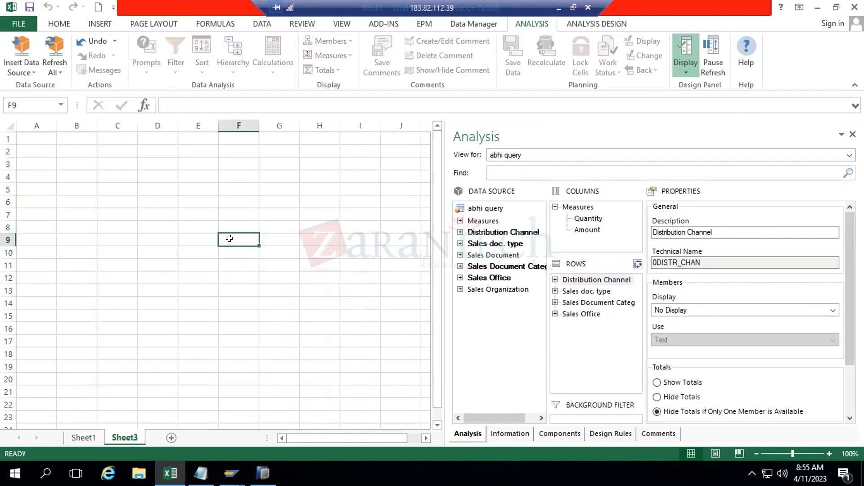
{"action": "type", "text": "1000001"}
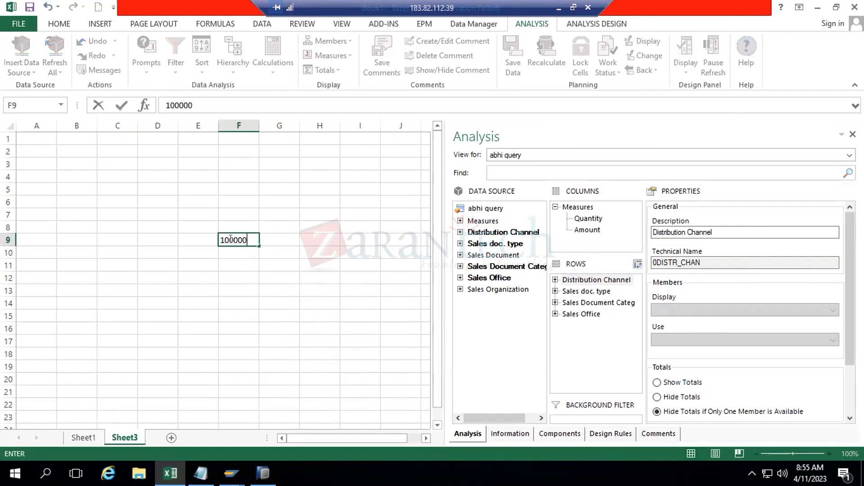
{"action": "left_click", "coordinate": [266, 291]}
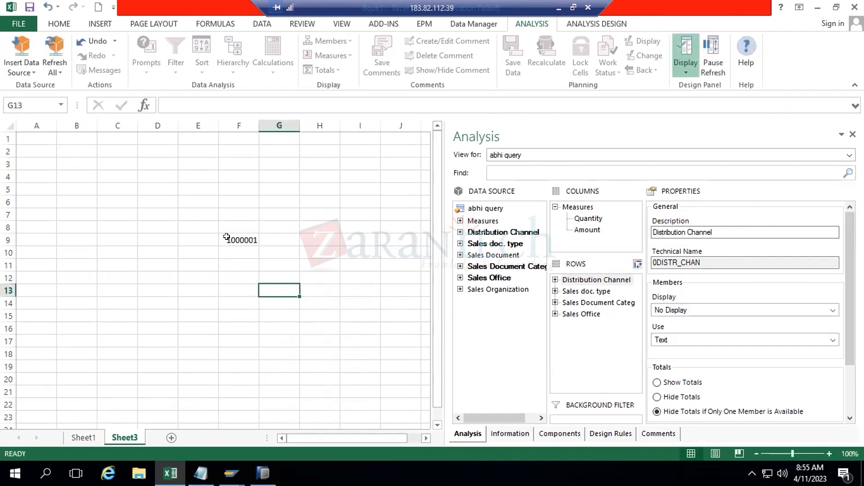
- Prefix the number in cell F9 with XXX/ so it reads XXX/1000001
{"action": "left_click", "coordinate": [228, 239]}
{"action": "left_click", "coordinate": [166, 106]}
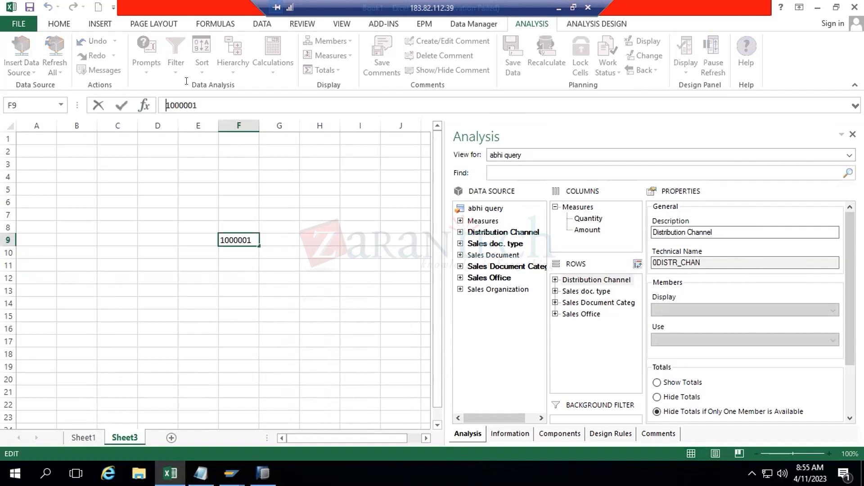
{"action": "type", "text": "/XXX"}
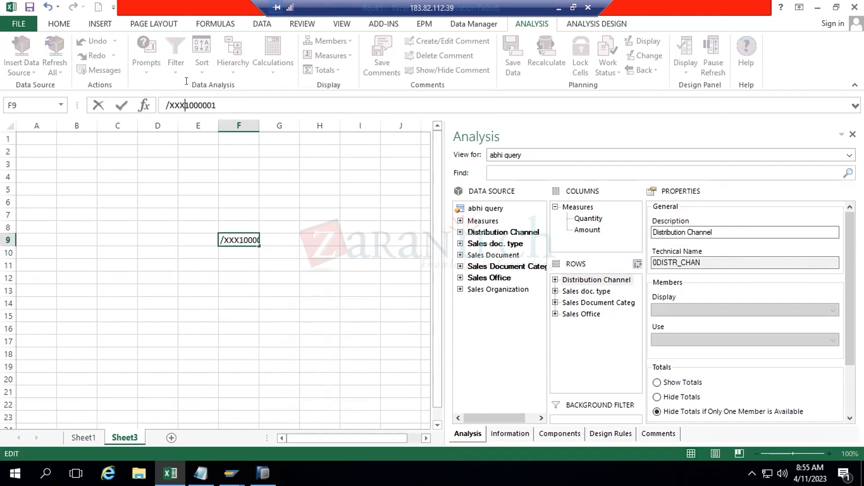
{"action": "type", "text": "/"}
{"action": "key", "text": "Home"}
{"action": "key", "text": "Delete"}
{"action": "left_click", "coordinate": [278, 298]}
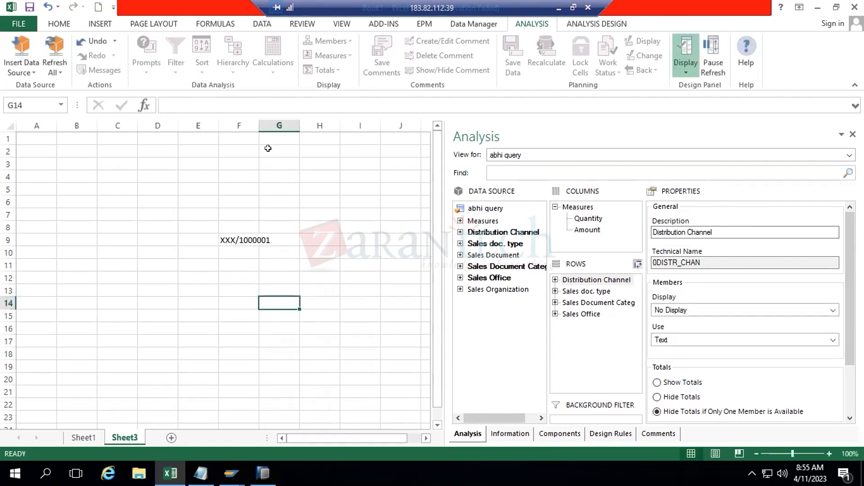
- Fill the XXX/1000001 value down from F9 to F13 as a series ending in XXX/1000005
{"action": "left_click", "coordinate": [246, 240]}
{"action": "left_click_drag", "start_coordinate": [273, 246], "coordinate": [281, 289]}
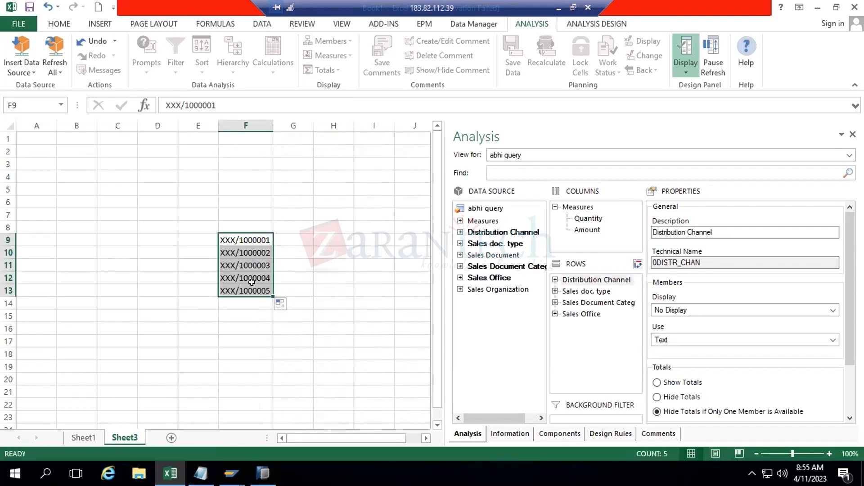
{"action": "left_click", "coordinate": [238, 262]}
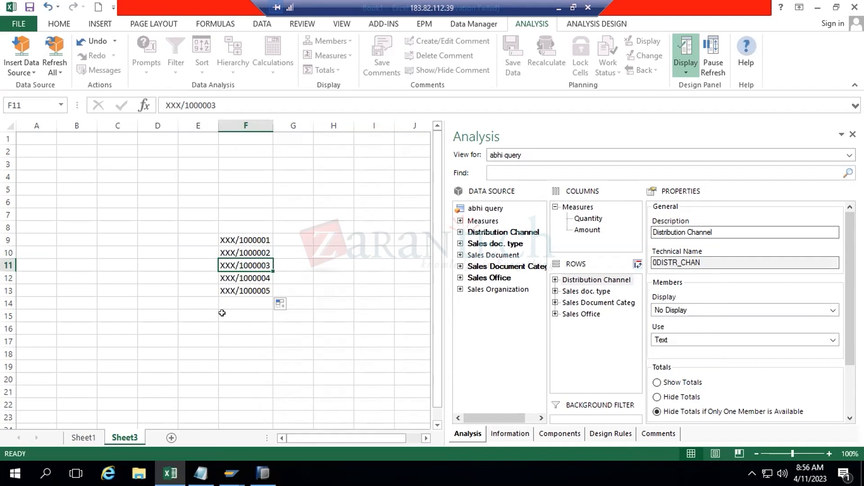
{"action": "left_click", "coordinate": [241, 227]}
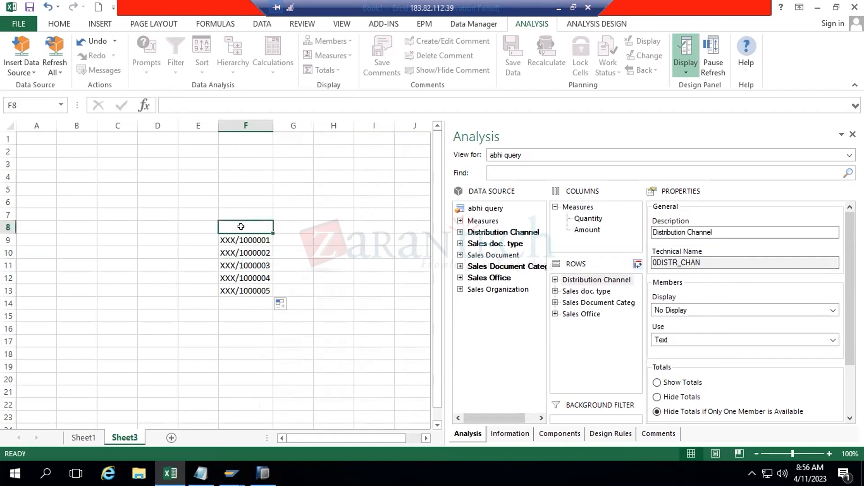
- Enter the heading GL Account in cell F8 above the XXX/ number series
{"action": "left_click_drag", "start_coordinate": [226, 240], "coordinate": [239, 303]}
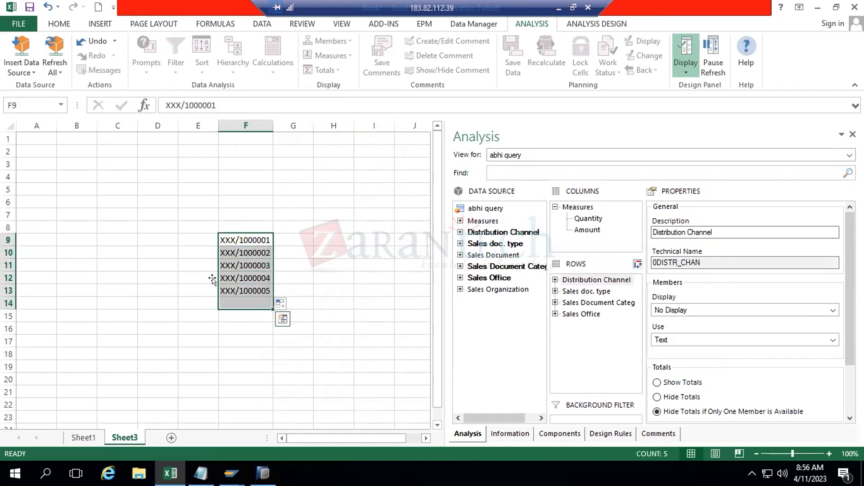
{"action": "left_click", "coordinate": [239, 222]}
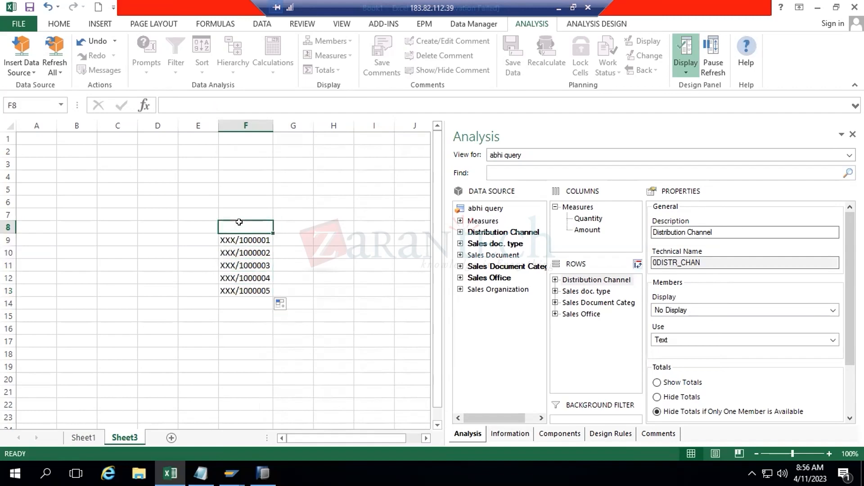
{"action": "type", "text": "GL Account"}
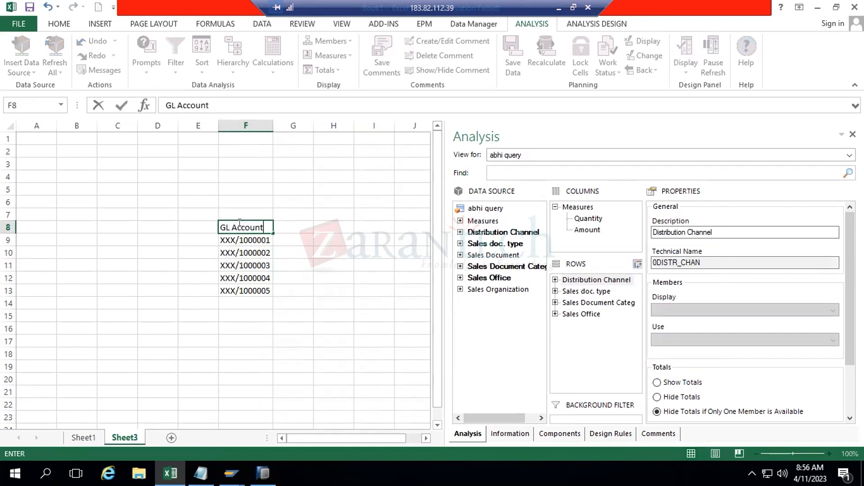
{"action": "left_click", "coordinate": [286, 341]}
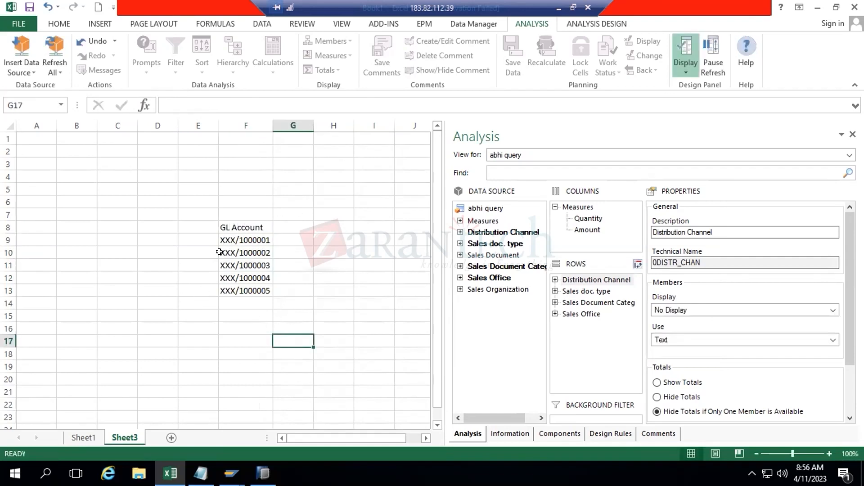
- Copy the GL Account heading and its five values from F8:F13 to the range starting at F17
{"action": "left_click_drag", "start_coordinate": [248, 228], "coordinate": [245, 291]}
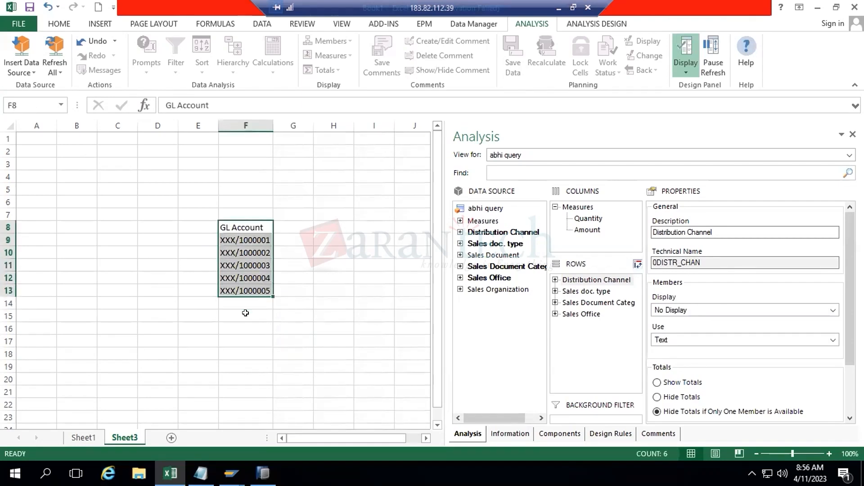
{"action": "key", "text": "ctrl+c"}
{"action": "left_click", "coordinate": [242, 342]}
{"action": "key", "text": "ctrl+v"}
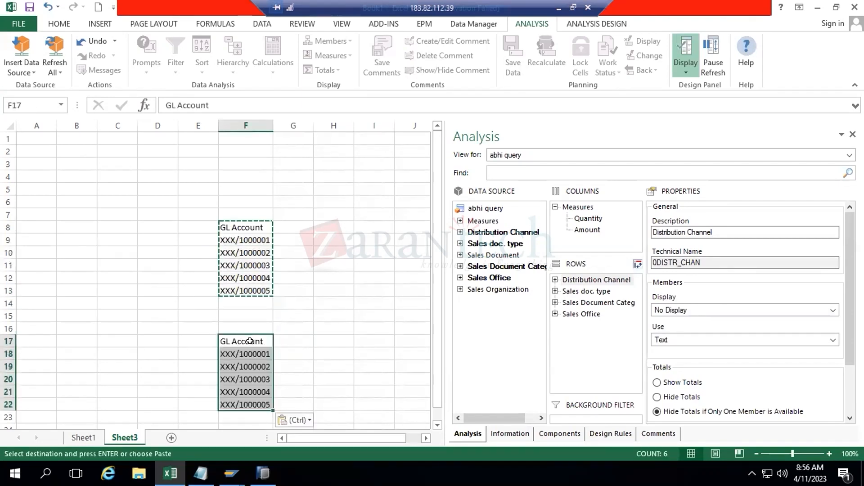
- Remove the XXX/ prefix from the copied values in F18:F22 by replacing all occurrences with nothing
{"action": "left_click", "coordinate": [229, 356]}
{"action": "left_click_drag", "start_coordinate": [248, 351], "coordinate": [241, 402]}
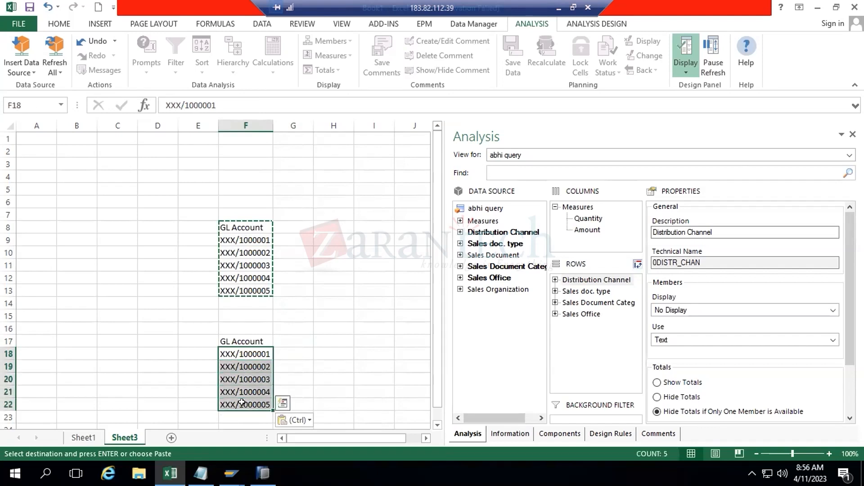
{"action": "key", "text": "ctrl+h"}
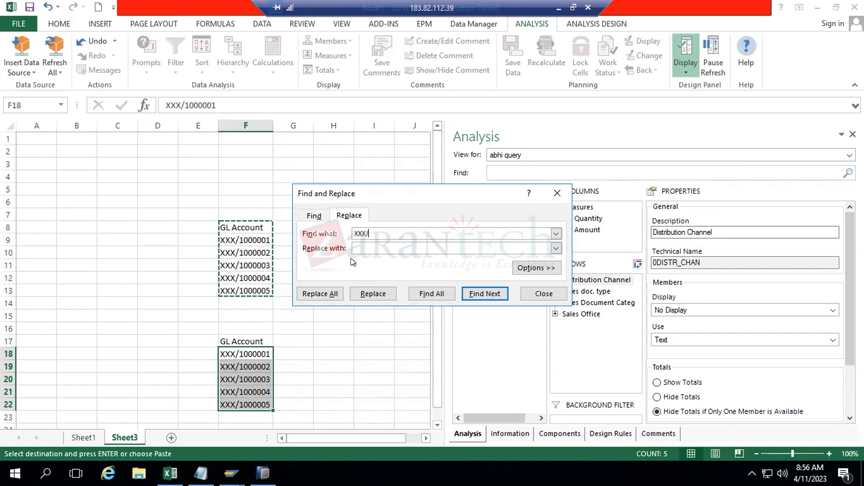
{"action": "left_click", "coordinate": [327, 297]}
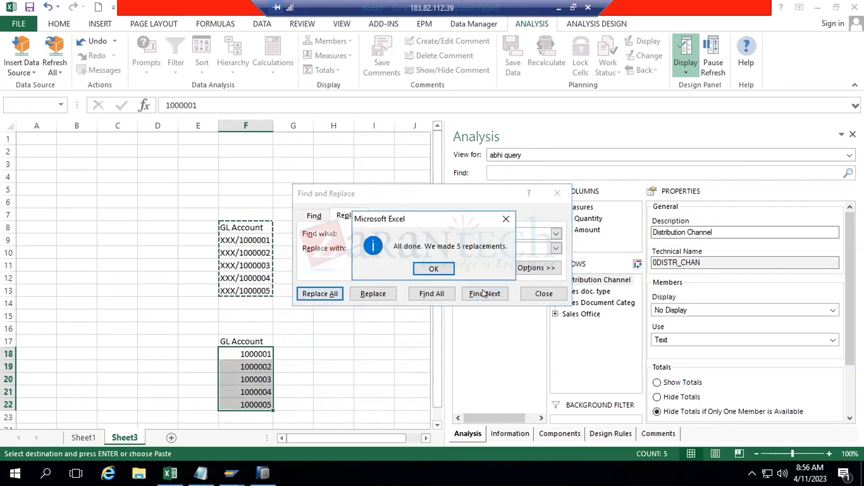
{"action": "left_click", "coordinate": [433, 267]}
{"action": "left_click", "coordinate": [544, 293]}
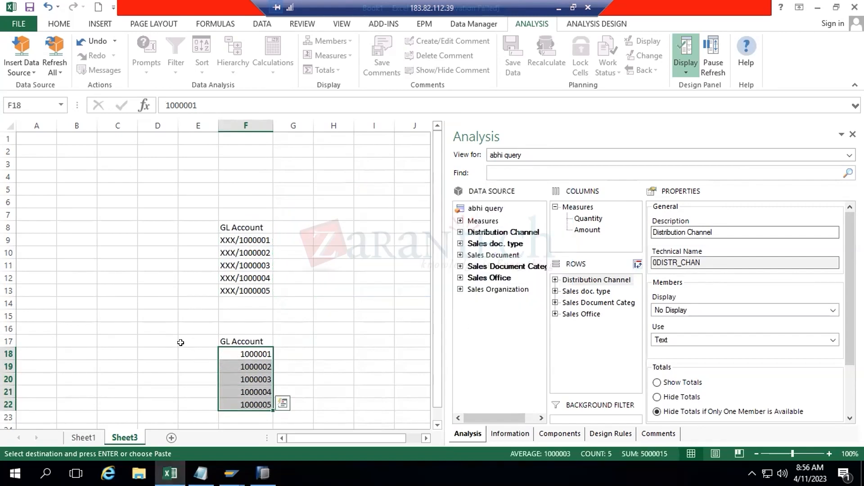
- Enter the heading Chart of accounts in E17 and XXX in E18, filled down to E22
{"action": "left_click", "coordinate": [180, 338]}
{"action": "type", "text": "Chart of accounts"}
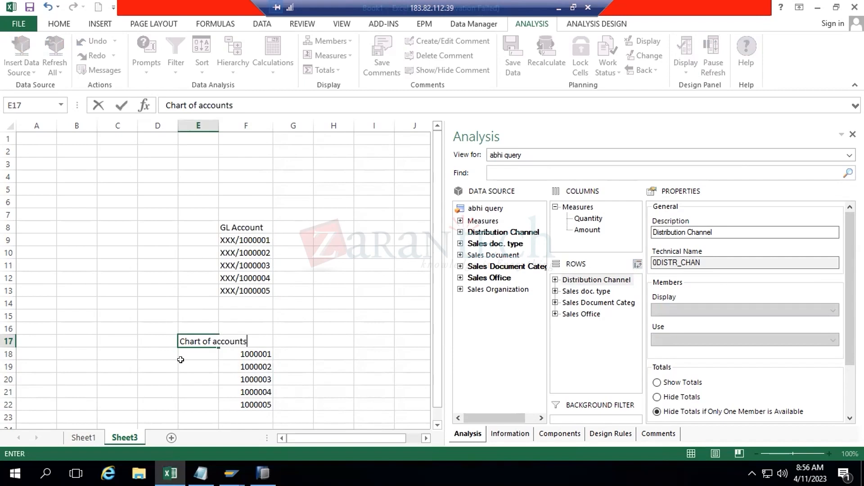
{"action": "key", "text": "Return"}
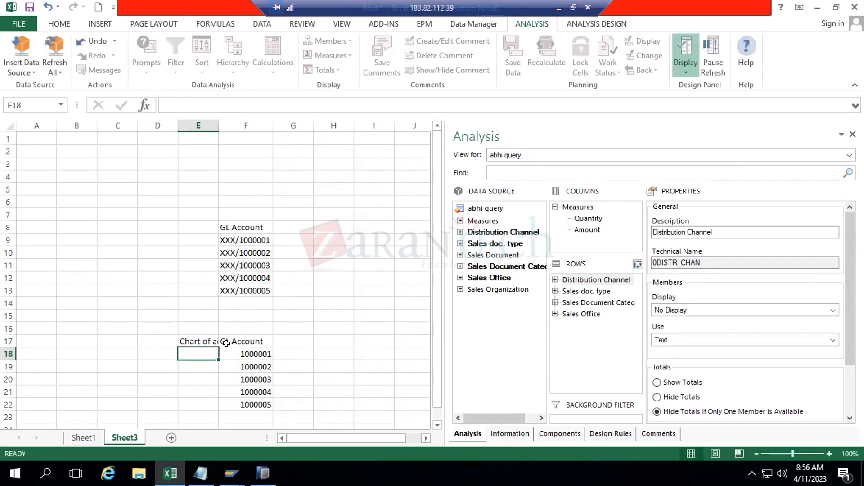
{"action": "type", "text": "XXX"}
{"action": "key", "text": "Return"}
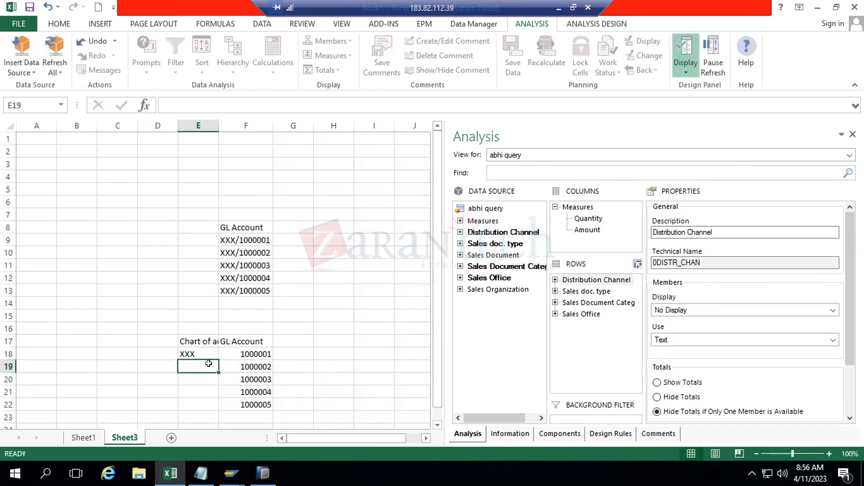
{"action": "left_click", "coordinate": [208, 354]}
{"action": "left_click_drag", "start_coordinate": [219, 360], "coordinate": [209, 407]}
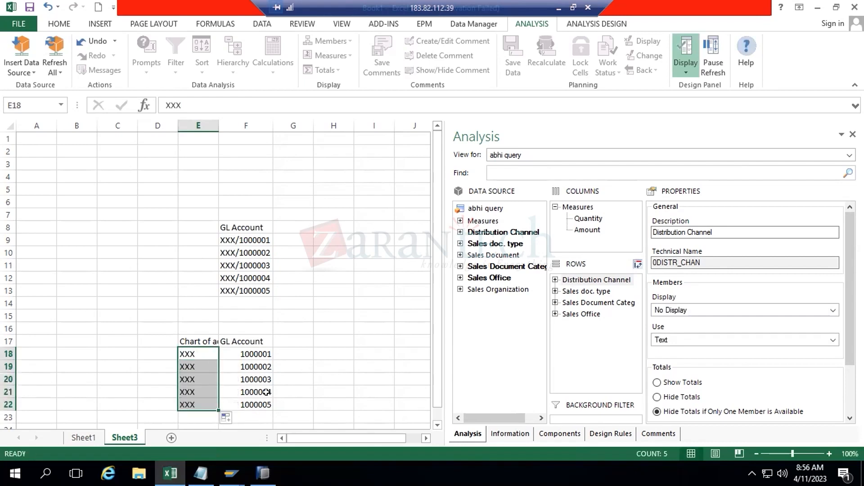
- Autofit the width of column E to the Chart of accounts heading and select E17:E22
{"action": "double_click", "coordinate": [219, 125]}
{"action": "left_click", "coordinate": [231, 335]}
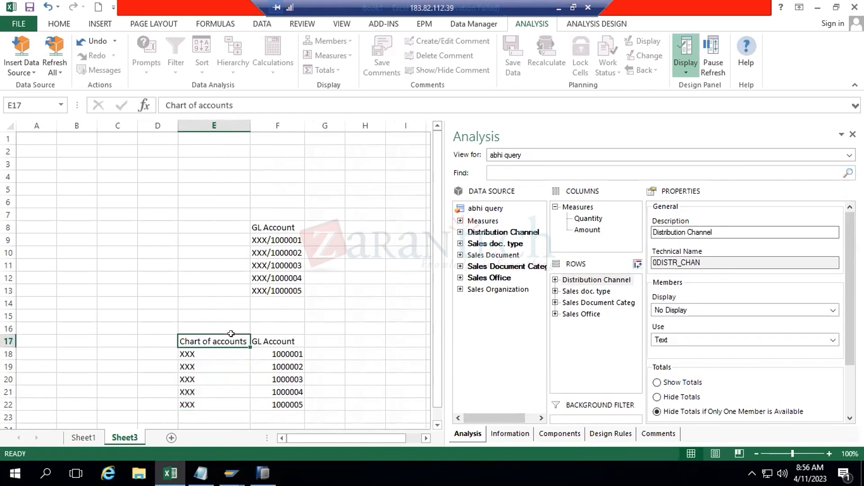
{"action": "left_click_drag", "start_coordinate": [231, 369], "coordinate": [229, 404]}
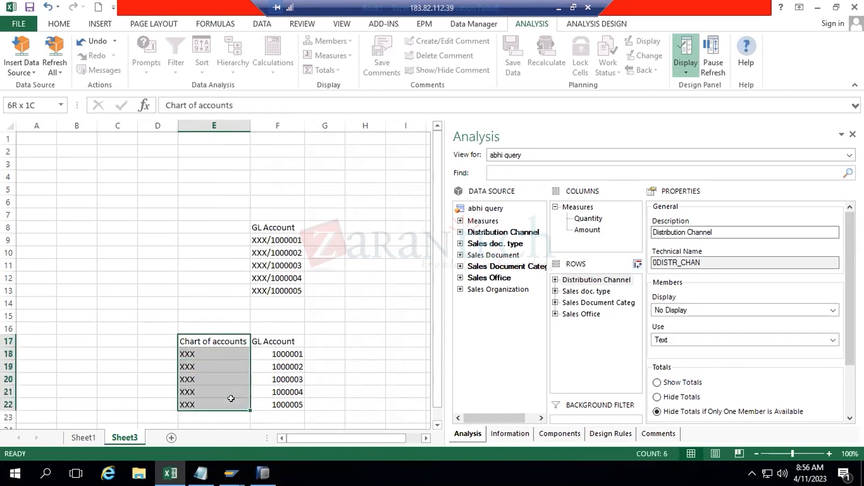
- Return to Sheet1 and select Distribution Channel among the row characteristics to view its member display properties
{"action": "left_click", "coordinate": [74, 425]}
{"action": "left_click", "coordinate": [74, 432]}
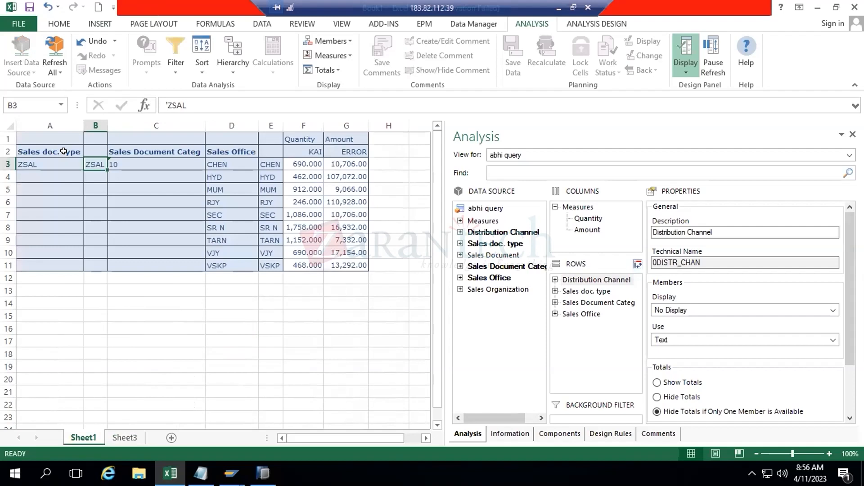
{"action": "left_click", "coordinate": [597, 280]}
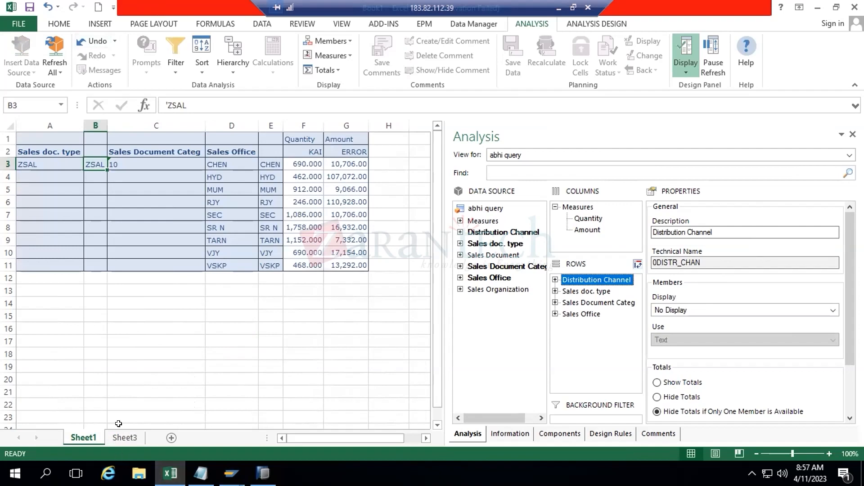
- On Sheet3, compare the prefixed GL Account values in F9:F13 with the plain ones in F18:F22
{"action": "left_click", "coordinate": [124, 437]}
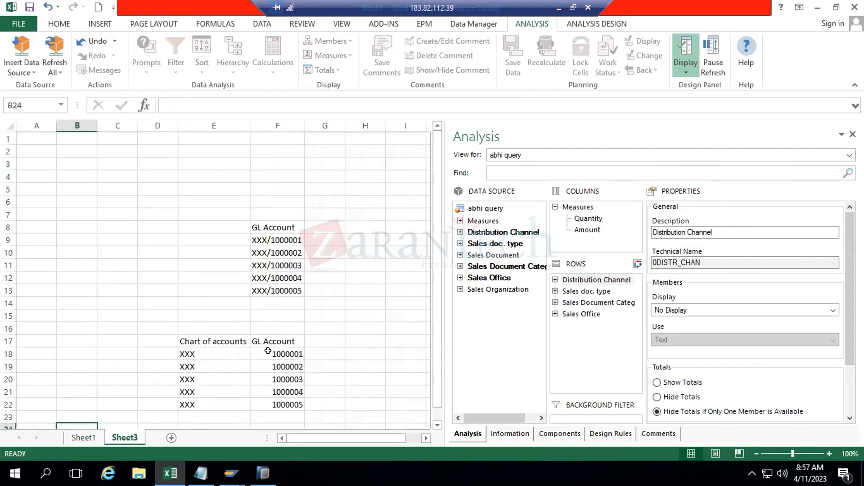
{"action": "left_click_drag", "start_coordinate": [271, 351], "coordinate": [282, 403]}
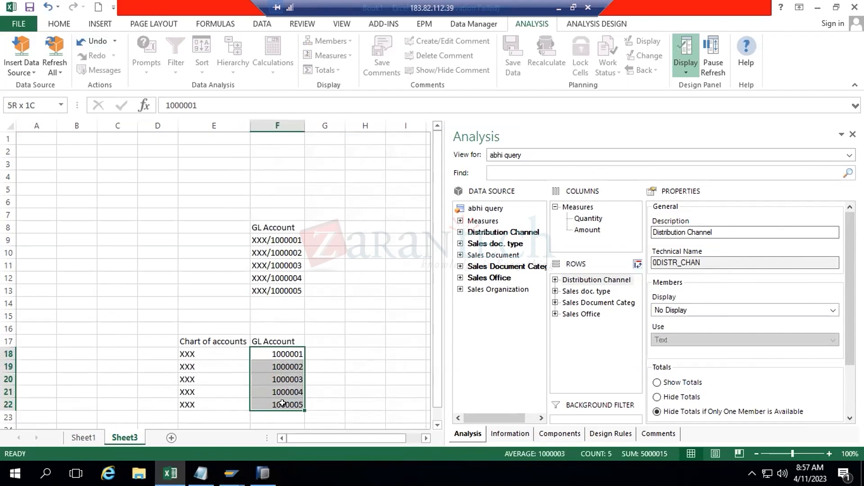
{"action": "left_click_drag", "start_coordinate": [283, 403], "coordinate": [282, 403]}
{"action": "left_click_drag", "start_coordinate": [258, 240], "coordinate": [251, 301]}
{"action": "left_click_drag", "start_coordinate": [281, 350], "coordinate": [276, 404]}
{"action": "left_click", "coordinate": [264, 240]}
{"action": "left_click_drag", "start_coordinate": [261, 264], "coordinate": [259, 291]}
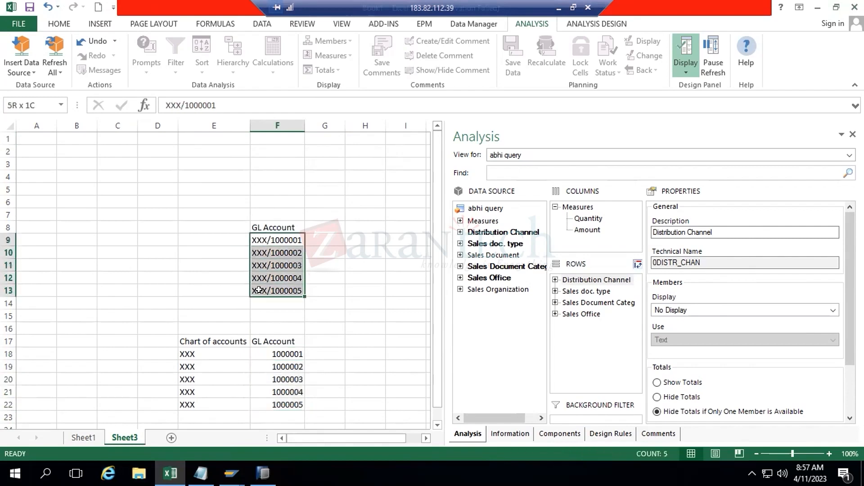
{"action": "left_click_drag", "start_coordinate": [286, 353], "coordinate": [286, 399]}
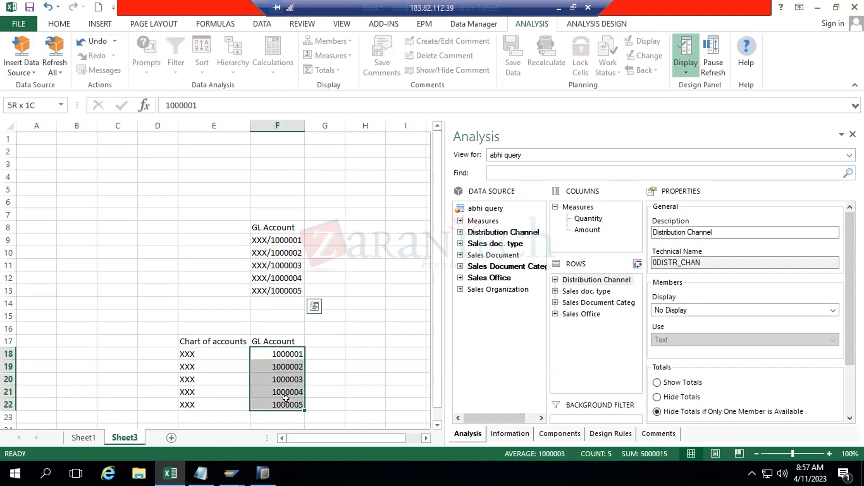
{"action": "left_click", "coordinate": [282, 236]}
{"action": "left_click_drag", "start_coordinate": [280, 268], "coordinate": [280, 280]}
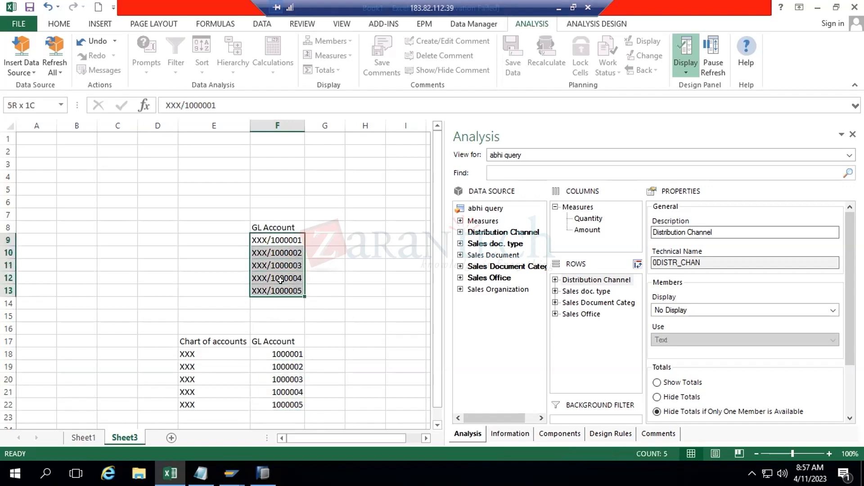
{"action": "left_click_drag", "start_coordinate": [281, 280], "coordinate": [280, 280]}
- On Sheet1, set the member display of Distribution Channel to Key
{"action": "left_click", "coordinate": [84, 437]}
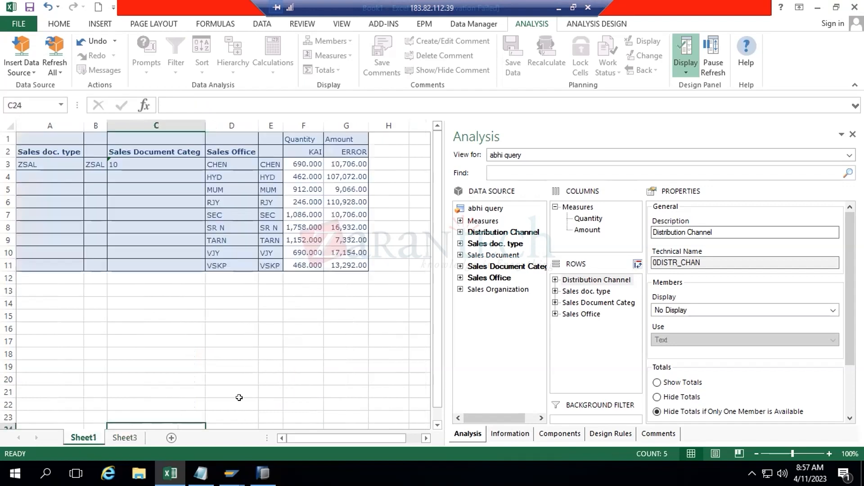
{"action": "left_click", "coordinate": [691, 309]}
{"action": "left_click", "coordinate": [670, 337]}
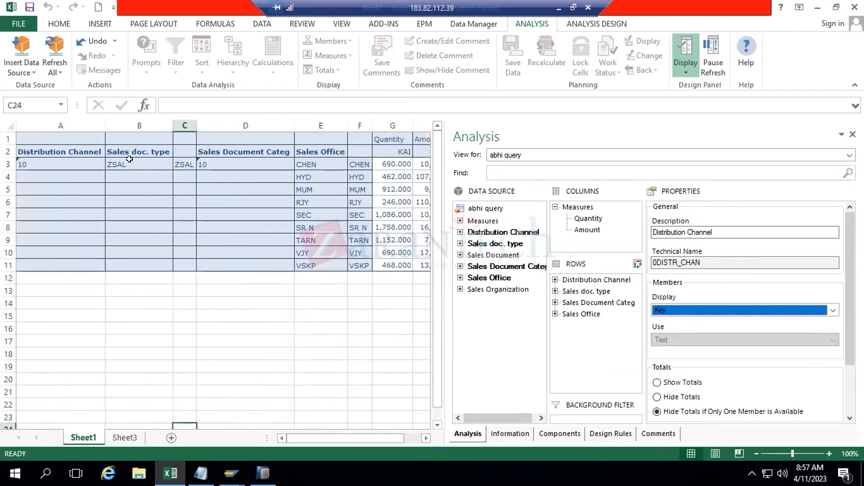
- Switch the Distribution Channel display to Key and text and to Text and key, and inspect its cells A3 and B3
{"action": "left_click", "coordinate": [694, 310]}
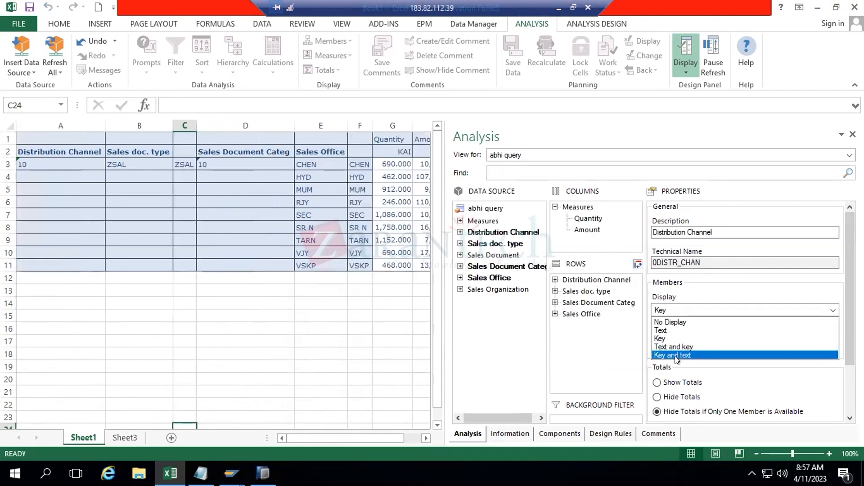
{"action": "left_click", "coordinate": [676, 356]}
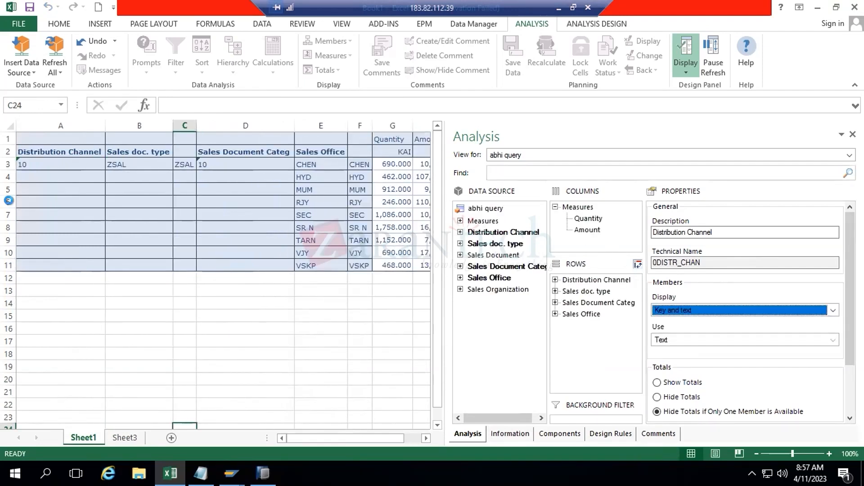
{"action": "left_click", "coordinate": [713, 317]}
{"action": "left_click", "coordinate": [682, 344]}
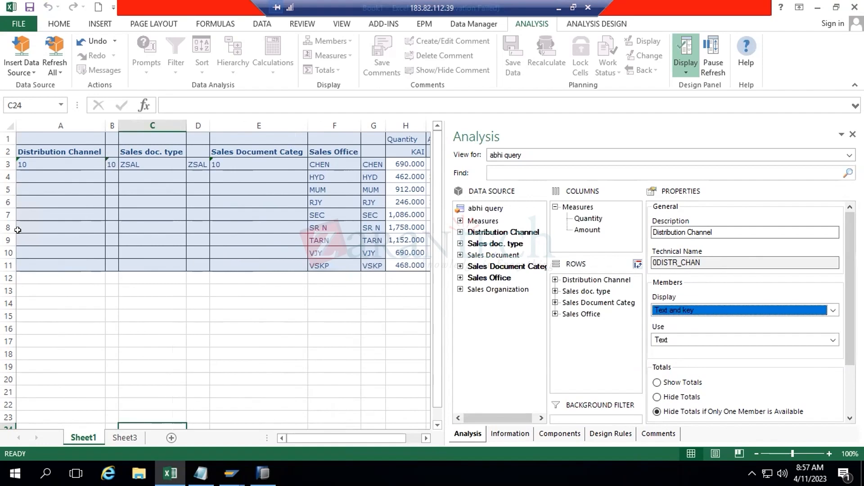
{"action": "left_click", "coordinate": [58, 168]}
{"action": "left_click", "coordinate": [107, 162]}
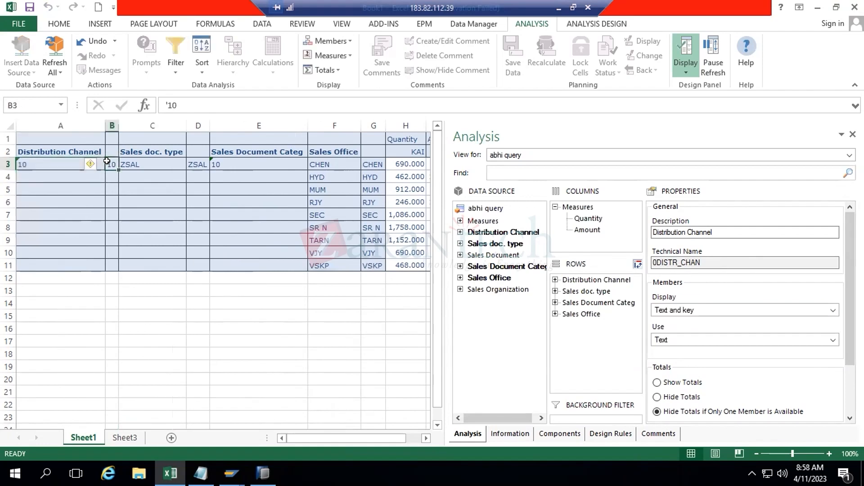
- Check the text types offered for Distribution Channel and change its member display back to Key
{"action": "left_click", "coordinate": [706, 341]}
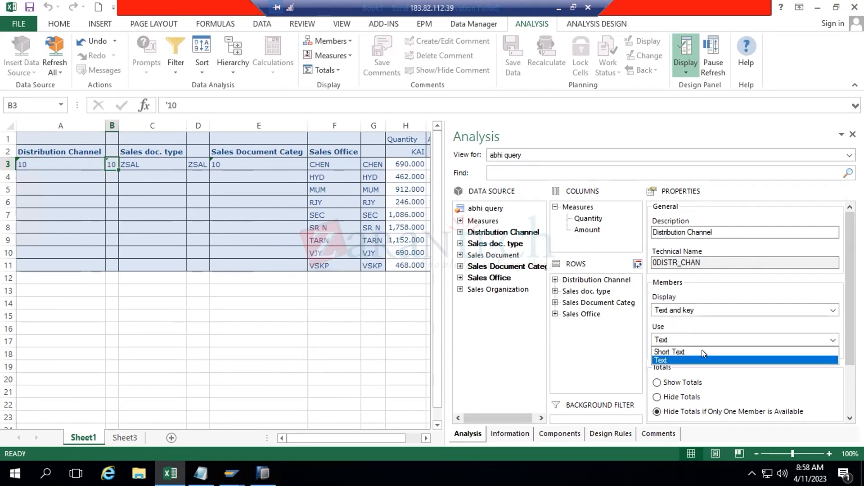
{"action": "left_click", "coordinate": [674, 311]}
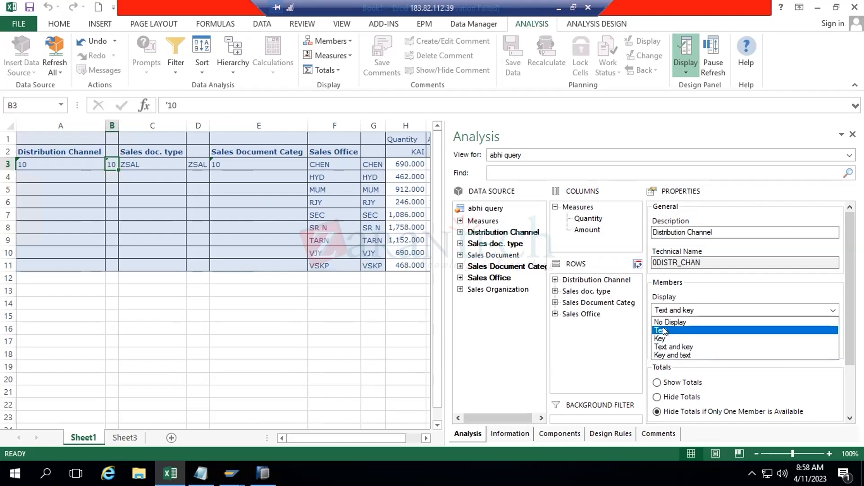
{"action": "left_click", "coordinate": [661, 339]}
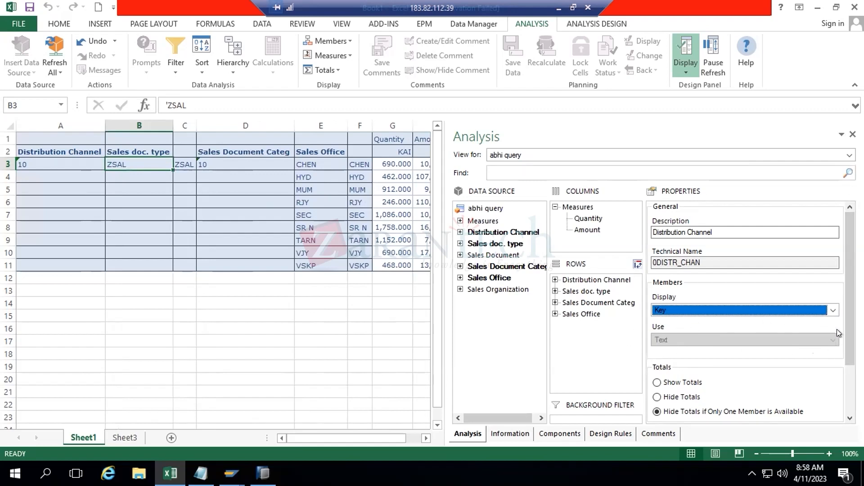
- Set the member display of Distribution Channel to Text and review the available text types without choosing another
{"action": "left_click", "coordinate": [668, 311]}
{"action": "left_click", "coordinate": [663, 330]}
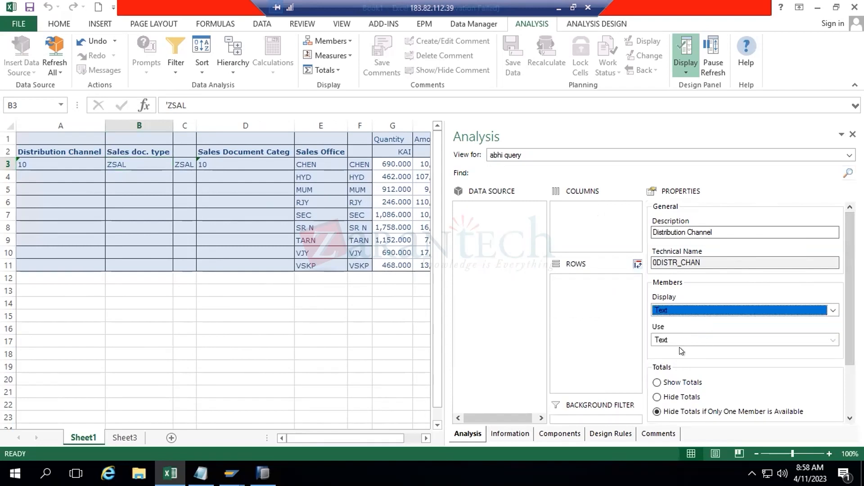
{"action": "left_click", "coordinate": [705, 341]}
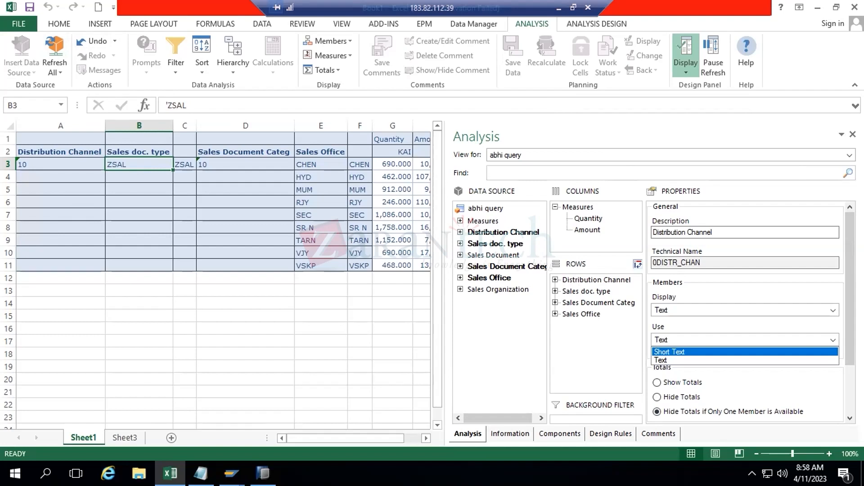
{"action": "left_click", "coordinate": [561, 346]}
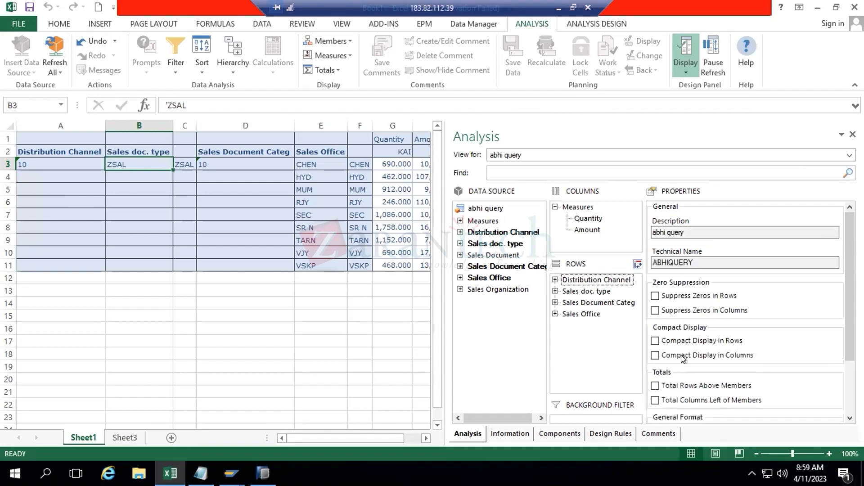
- Try the Text and key display for Distribution Channel, and set it to Key and text using Short Text
{"action": "left_click", "coordinate": [592, 280]}
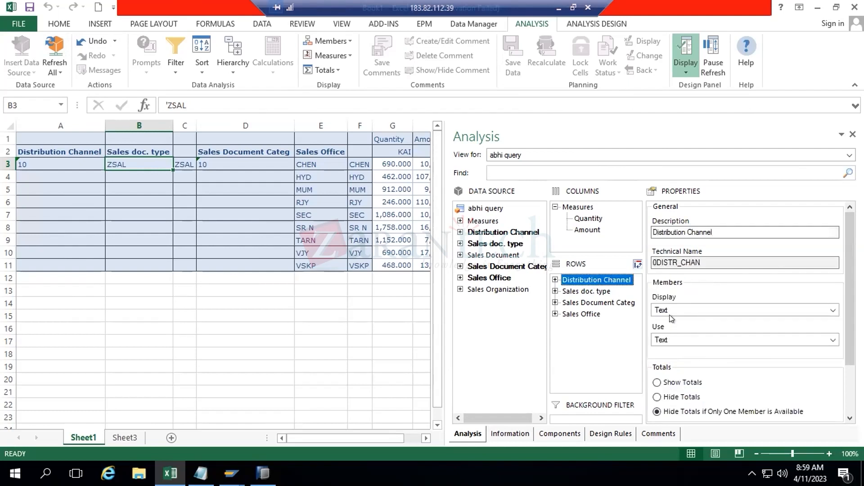
{"action": "left_click", "coordinate": [714, 312]}
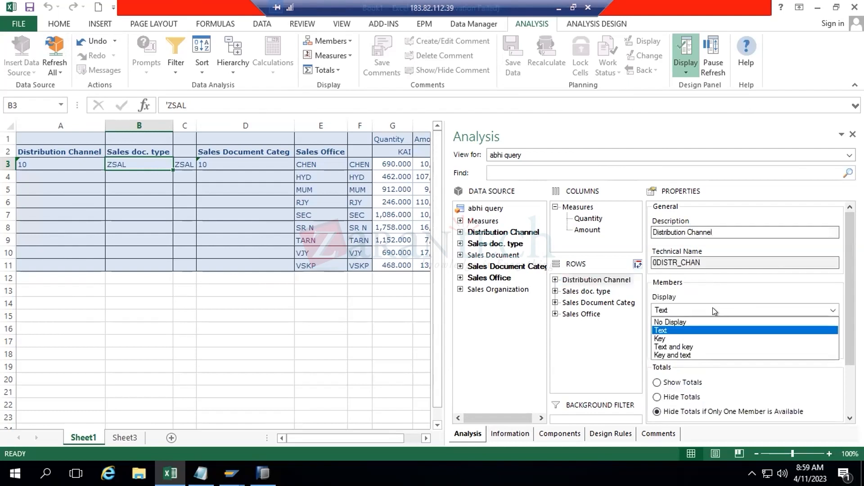
{"action": "left_click", "coordinate": [672, 347]}
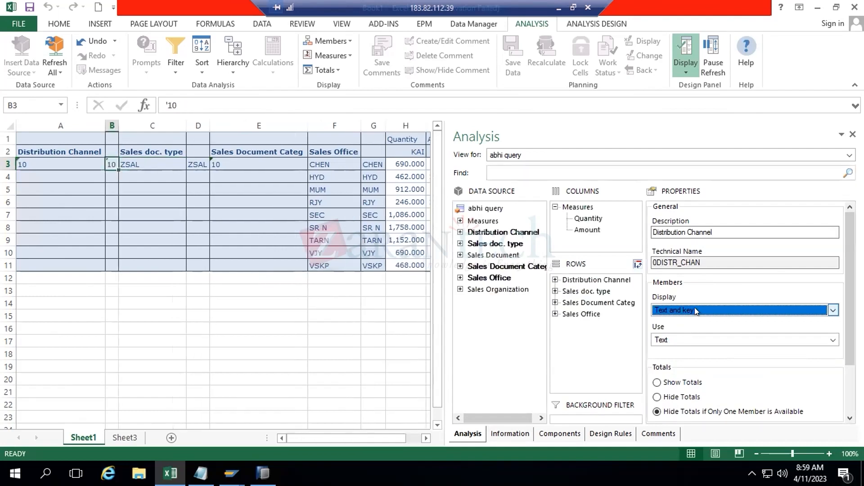
{"action": "left_click", "coordinate": [696, 311]}
{"action": "left_click", "coordinate": [674, 355]}
{"action": "left_click", "coordinate": [690, 340]}
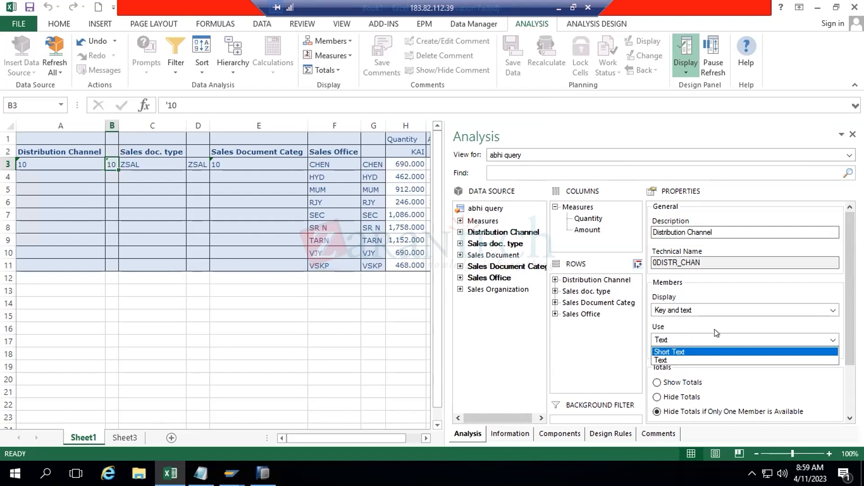
{"action": "left_click", "coordinate": [667, 352]}
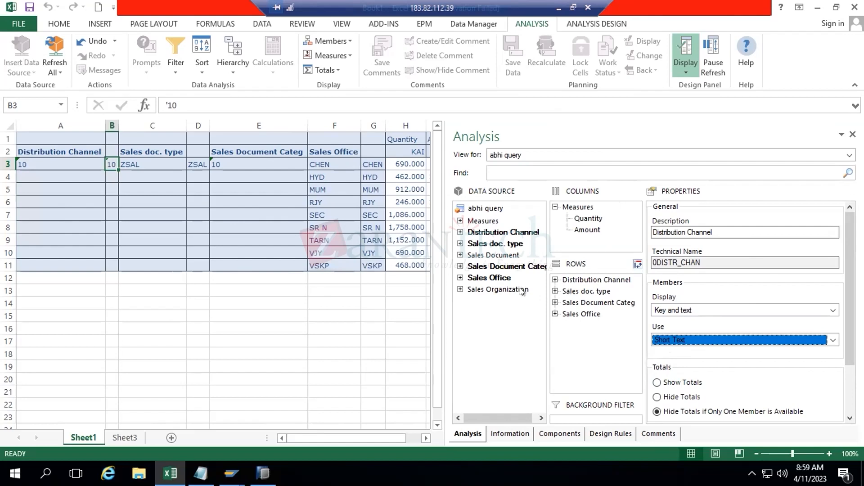
- Add Sales Organization to the rows and check the text types offered for it and for Sales Office
{"action": "left_click_drag", "start_coordinate": [502, 290], "coordinate": [640, 325]}
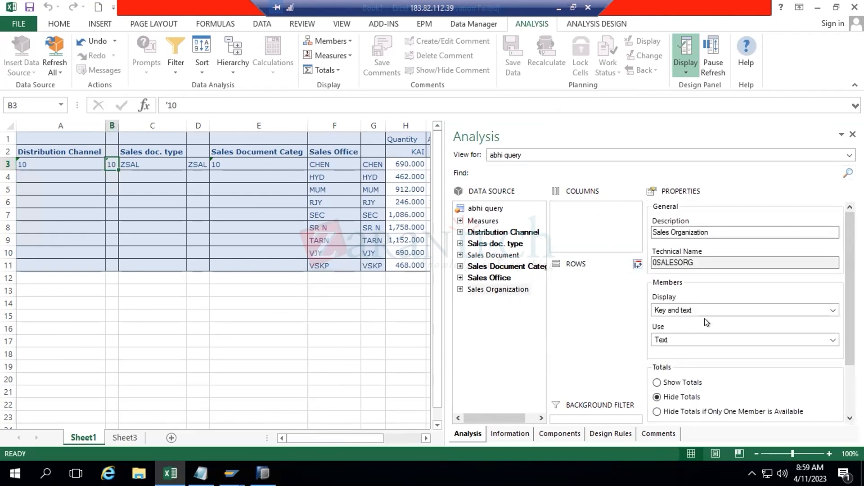
{"action": "left_click", "coordinate": [684, 339]}
{"action": "left_click", "coordinate": [597, 326]}
{"action": "left_click", "coordinate": [596, 326]}
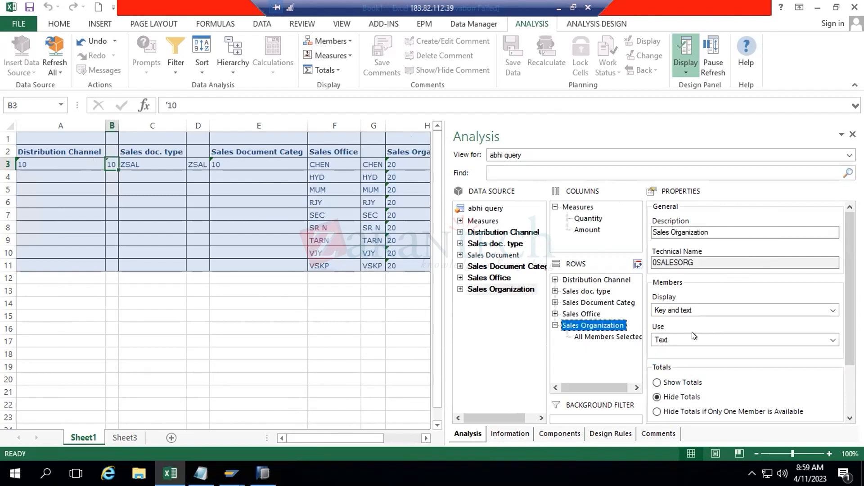
{"action": "left_click", "coordinate": [692, 337]}
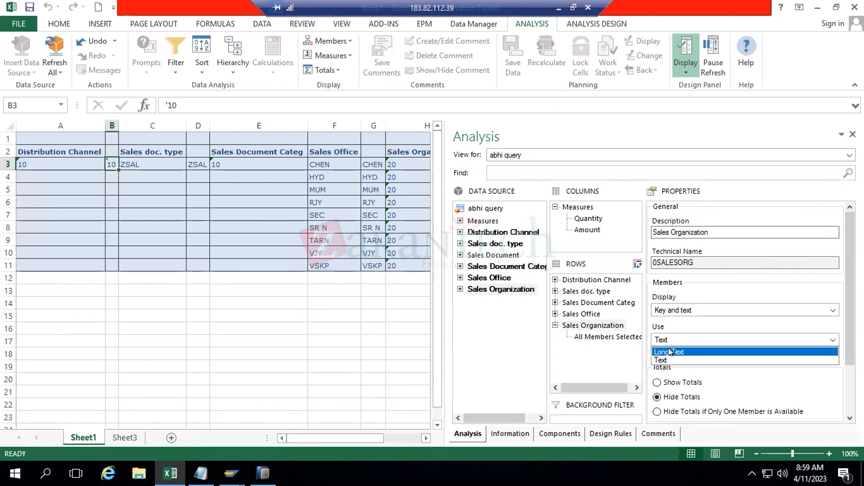
{"action": "left_click", "coordinate": [589, 314]}
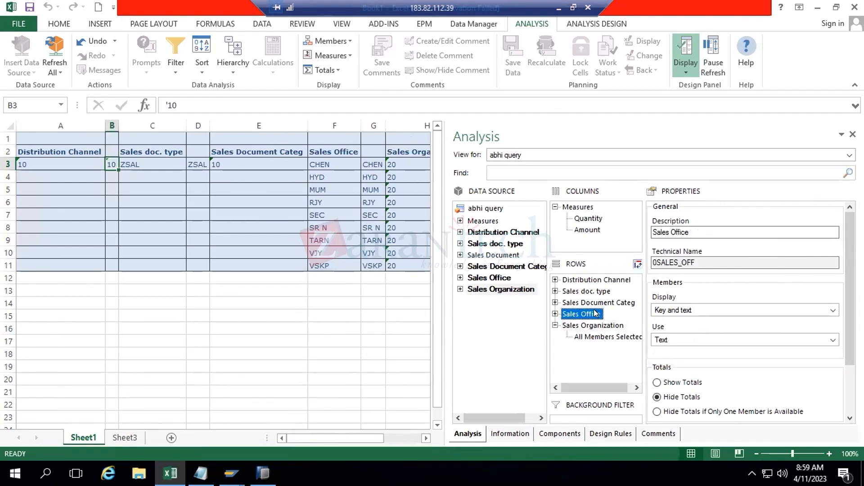
{"action": "left_click", "coordinate": [672, 341]}
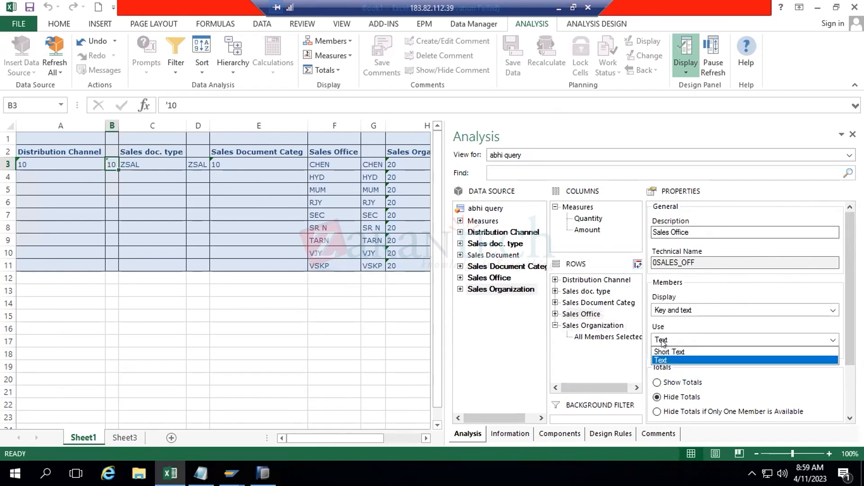
- Set the member display of Sales Document Categ to Key and text and review its available text types
{"action": "left_click", "coordinate": [581, 304]}
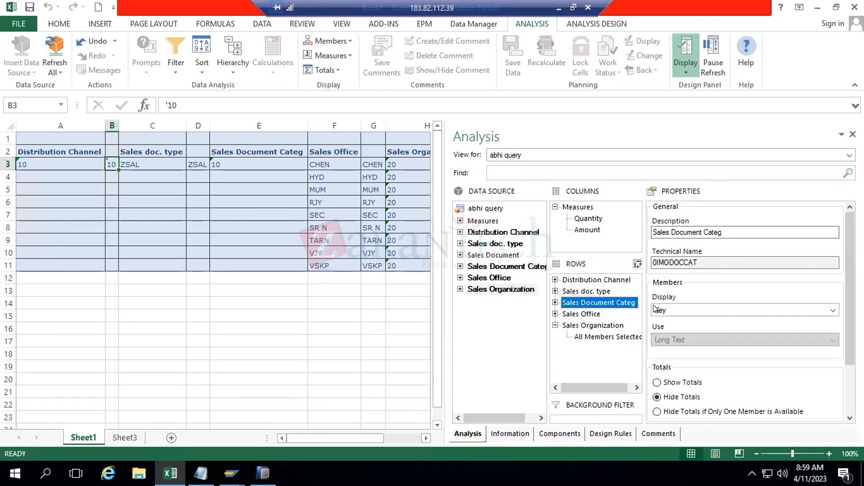
{"action": "left_click", "coordinate": [675, 309]}
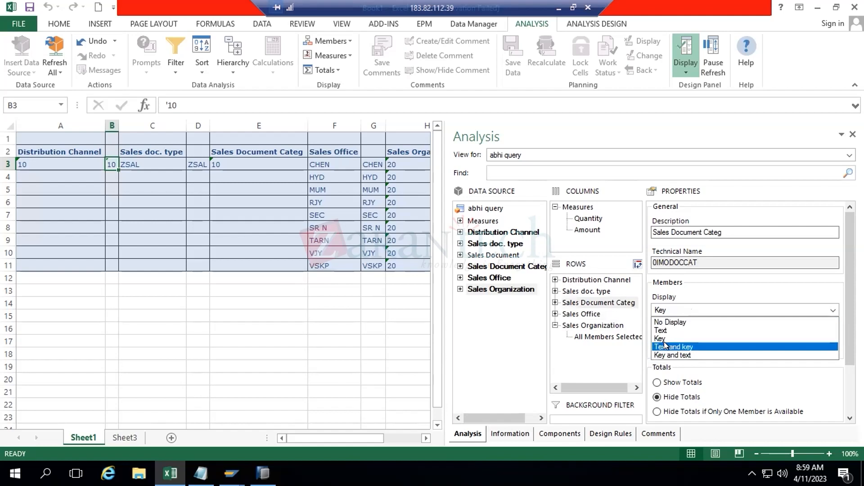
{"action": "left_click", "coordinate": [668, 355]}
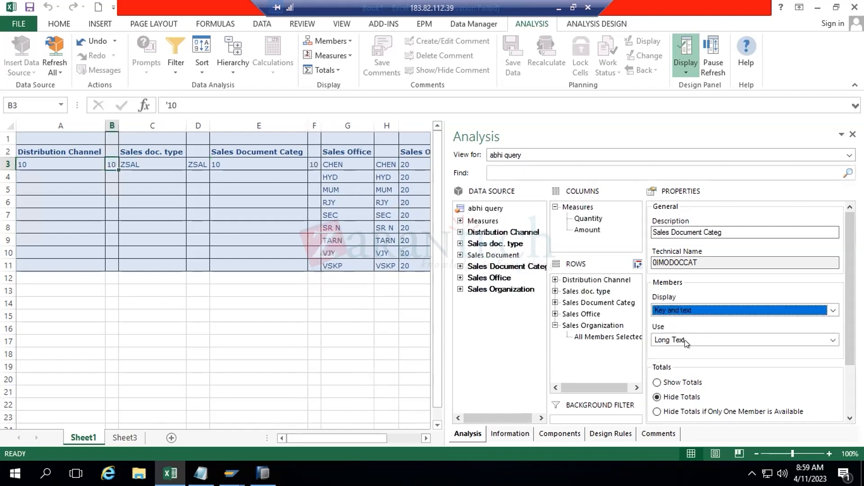
{"action": "left_click", "coordinate": [686, 341]}
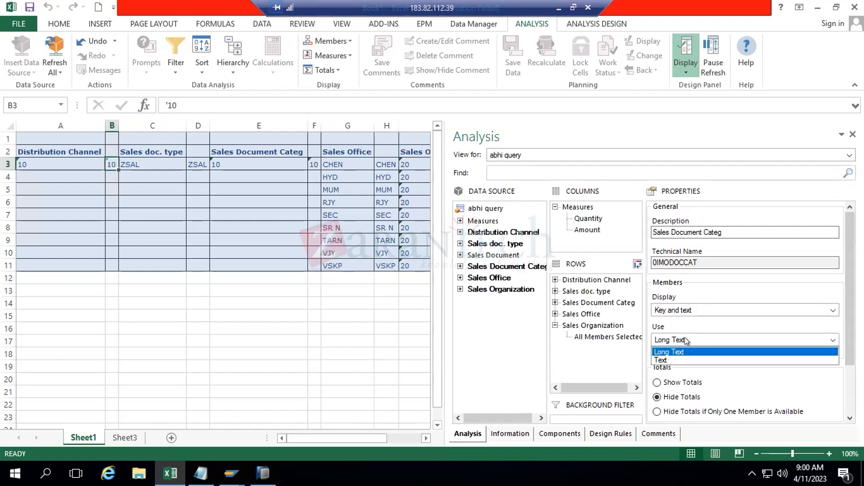
- Examine the member display and text type settings of Sales doc. type, Distribution Channel and Sales Organization
{"action": "left_click", "coordinate": [591, 291]}
{"action": "left_click", "coordinate": [674, 337]}
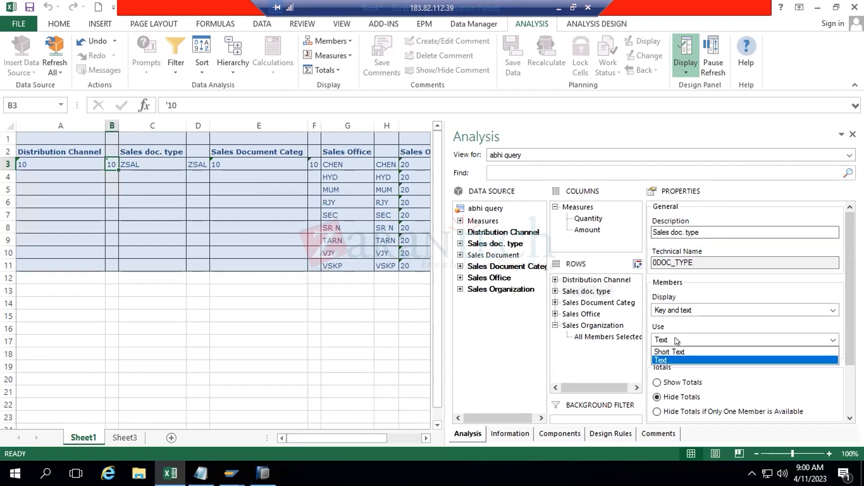
{"action": "left_click", "coordinate": [578, 281]}
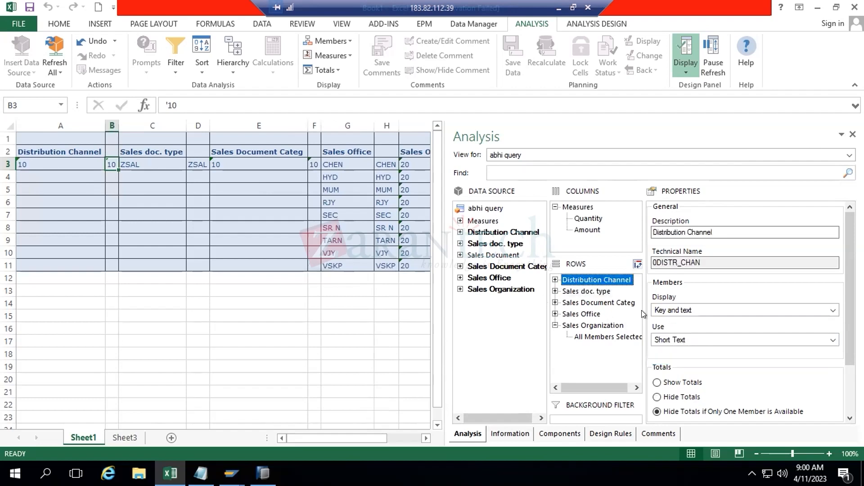
{"action": "left_click", "coordinate": [685, 340]}
{"action": "left_click", "coordinate": [609, 338]}
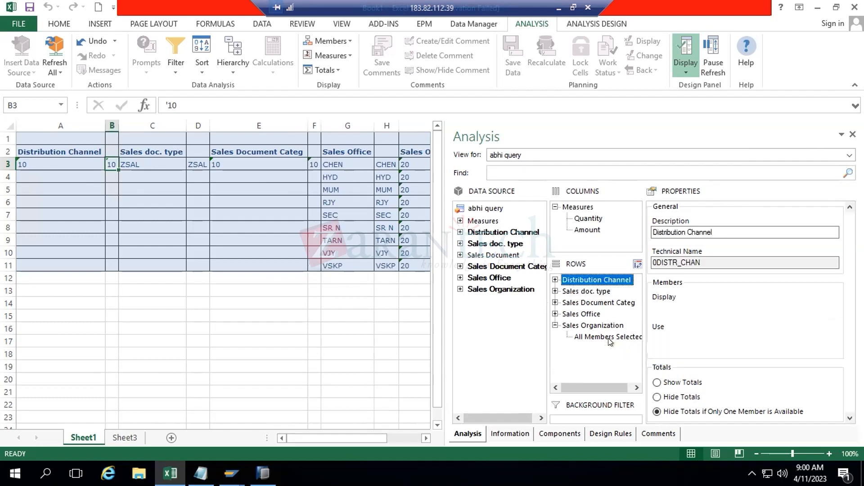
{"action": "left_click", "coordinate": [552, 322]}
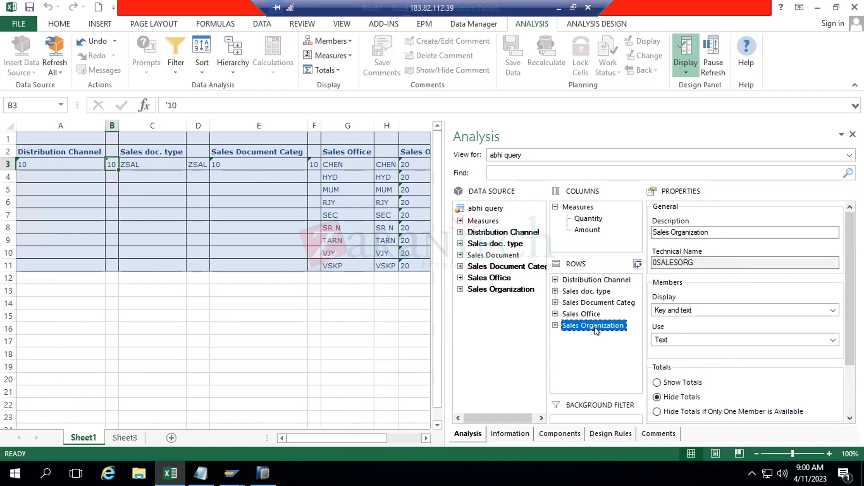
{"action": "left_click", "coordinate": [576, 280]}
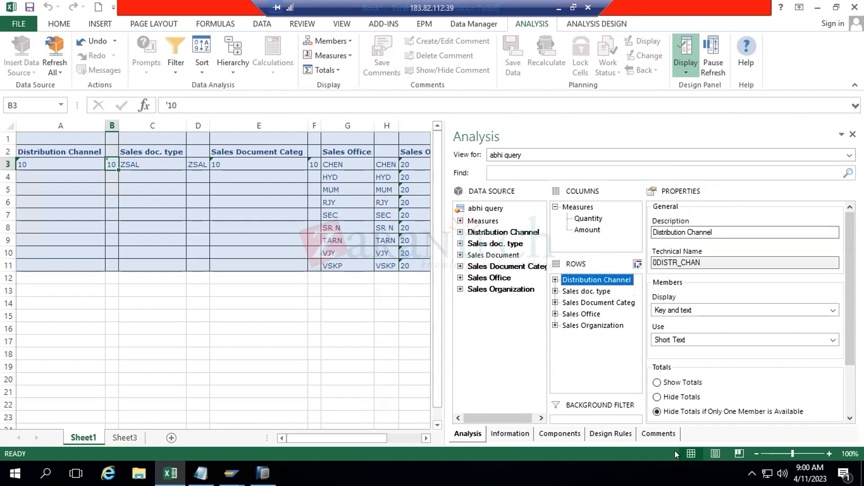
{"action": "left_click", "coordinate": [583, 291]}
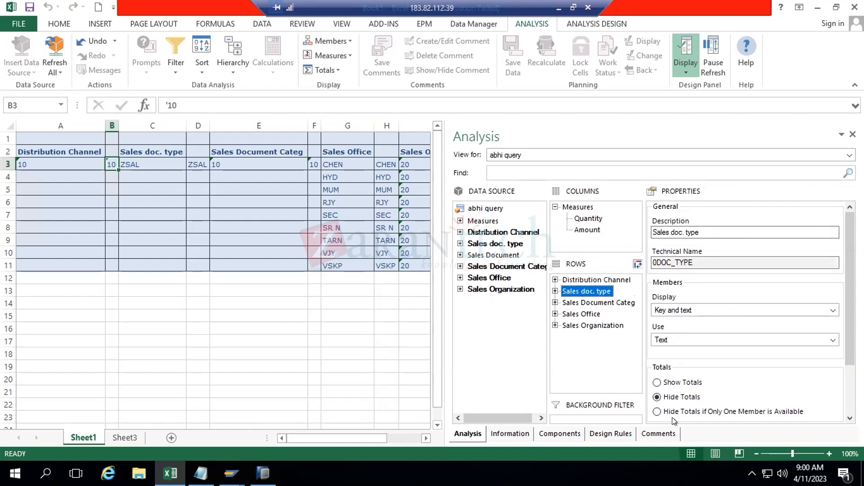
- Switch the Sales Document Categ display to Key and finally to Text, with Text as its text type
{"action": "left_click", "coordinate": [620, 303]}
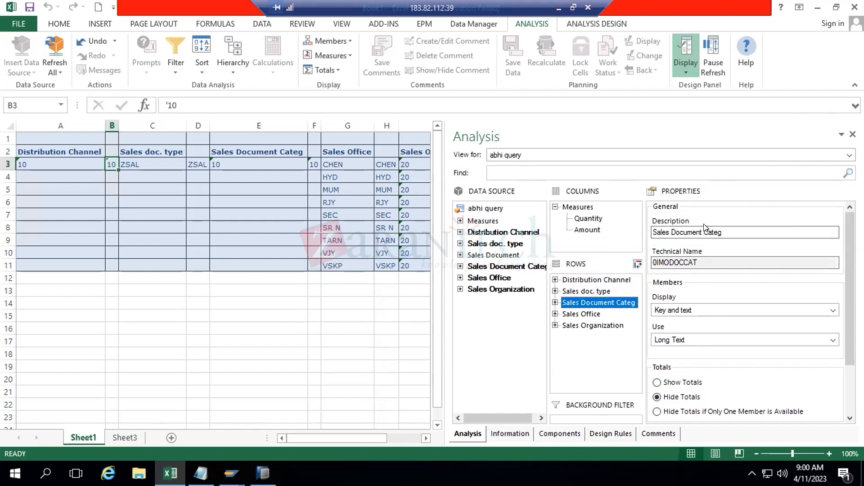
{"action": "left_click", "coordinate": [664, 310]}
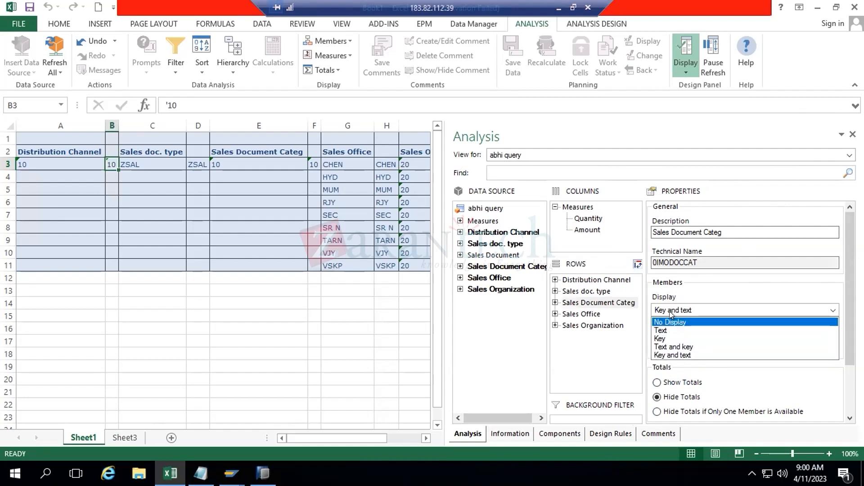
{"action": "left_click", "coordinate": [660, 338]}
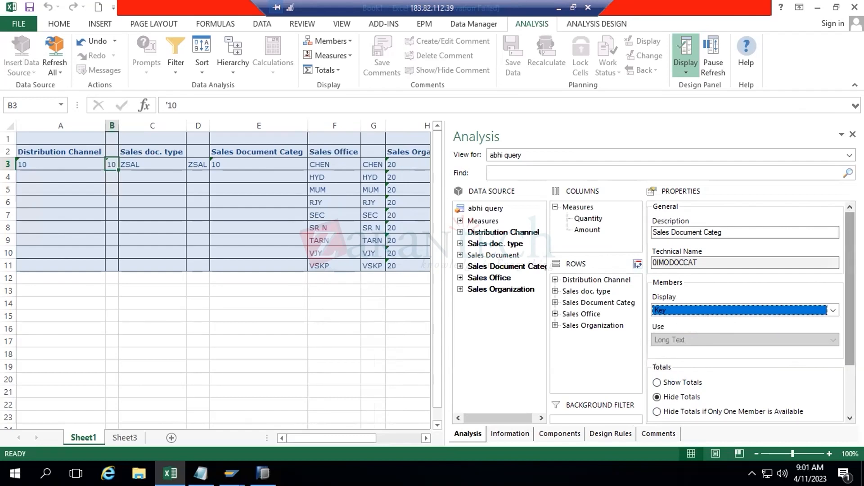
{"action": "left_click", "coordinate": [714, 310]}
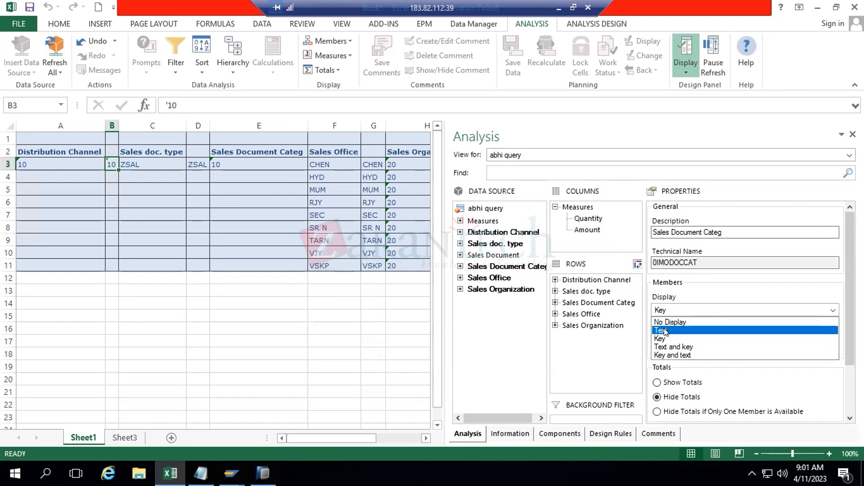
{"action": "left_click", "coordinate": [665, 331]}
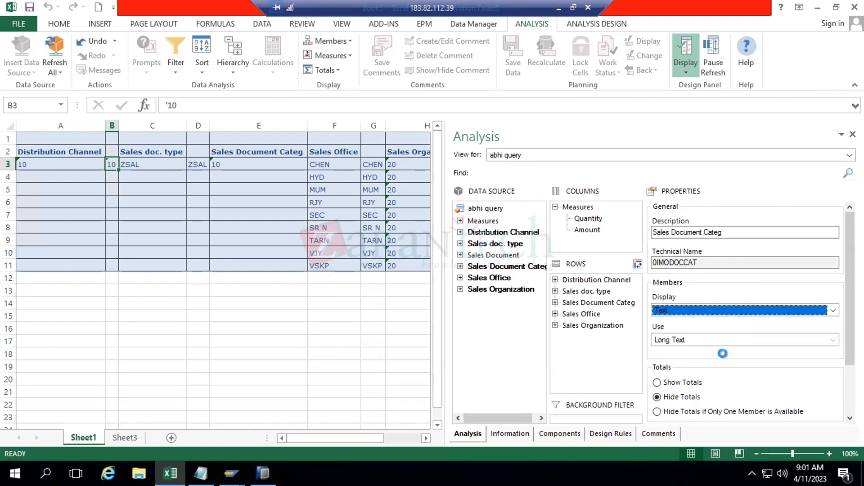
{"action": "left_click", "coordinate": [685, 340]}
{"action": "key", "text": "Down"}
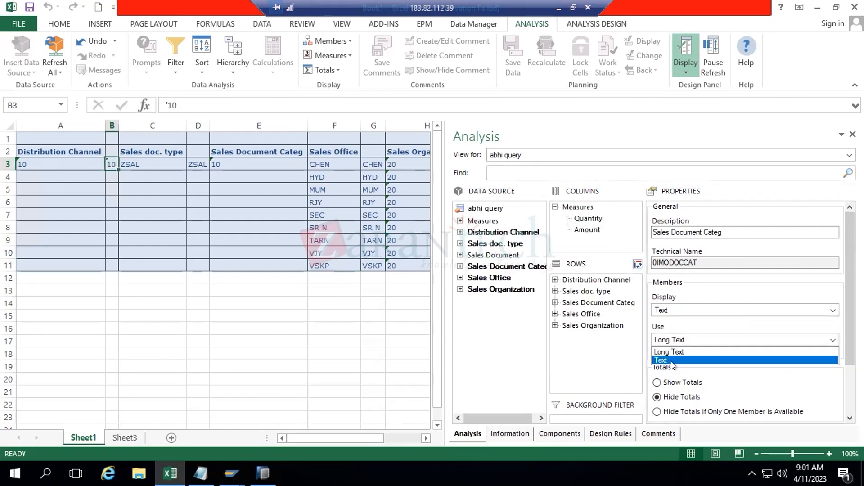
{"action": "left_click", "coordinate": [671, 359]}
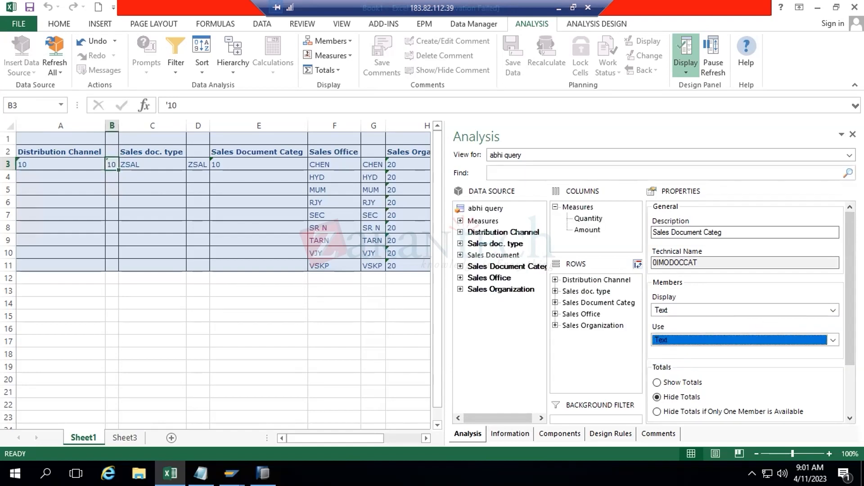
- View the whole result table without the design panel, and move Sales Office to the first position in the rows
{"action": "scroll", "coordinate": [850, 288], "scroll_direction": "down", "scroll_amount": 3}
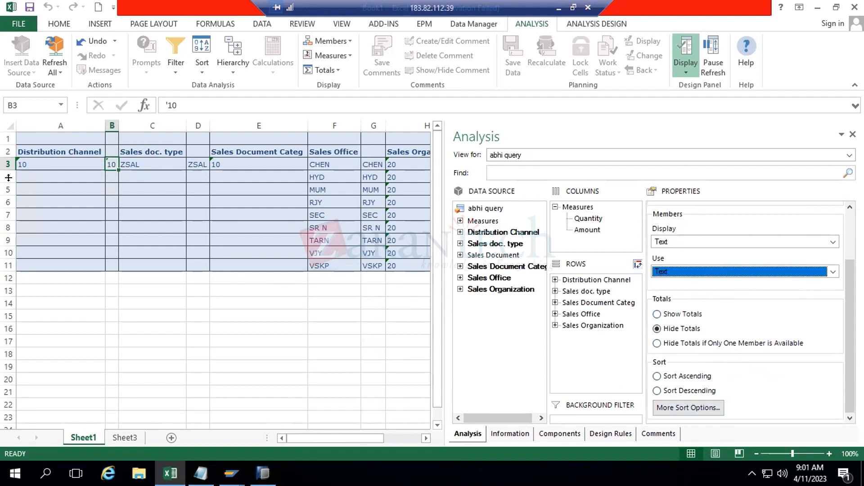
{"action": "left_click", "coordinate": [37, 150]}
{"action": "left_click", "coordinate": [685, 56]}
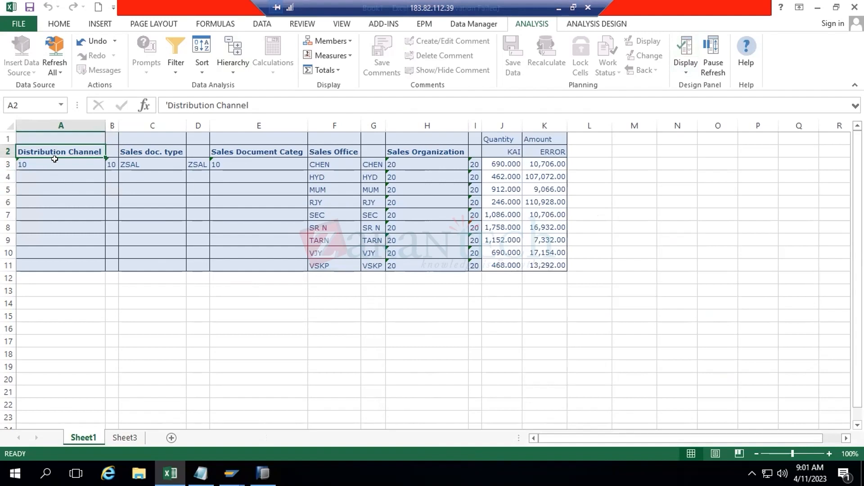
{"action": "left_click", "coordinate": [692, 72]}
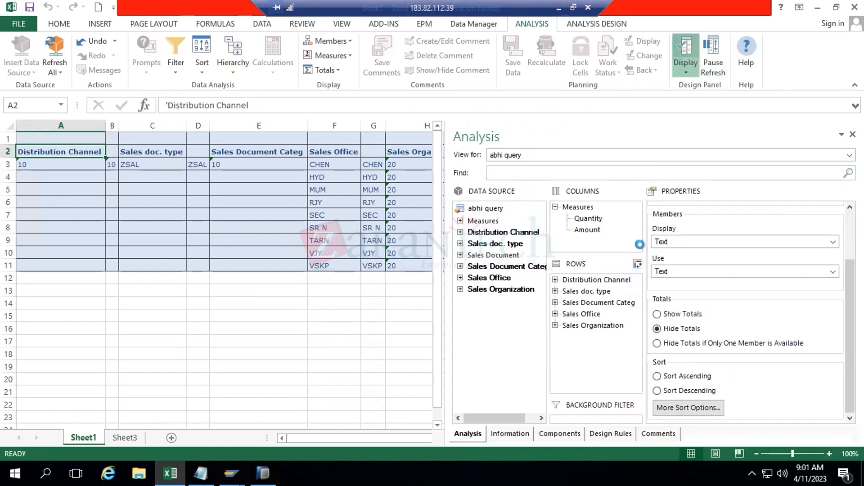
{"action": "left_click", "coordinate": [592, 326]}
{"action": "left_click_drag", "start_coordinate": [590, 313], "coordinate": [621, 275]}
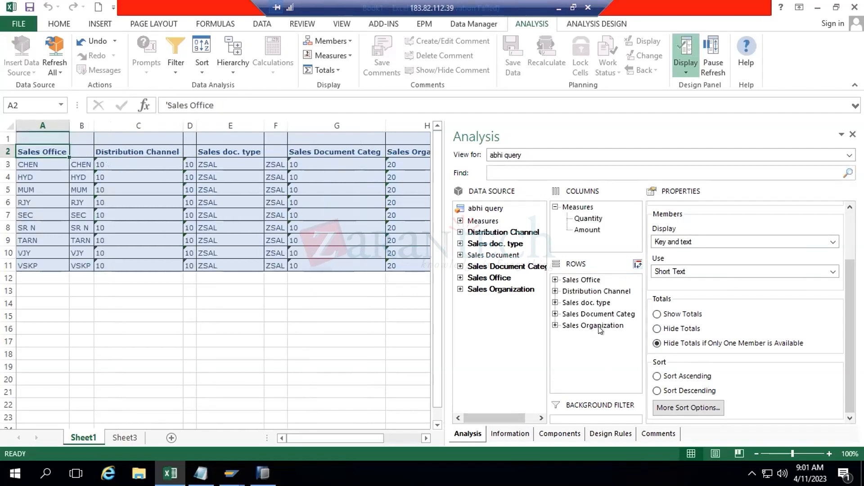
- Sort Sales Office in descending order and check the full table with the design panel temporarily hidden
{"action": "left_click", "coordinate": [584, 281]}
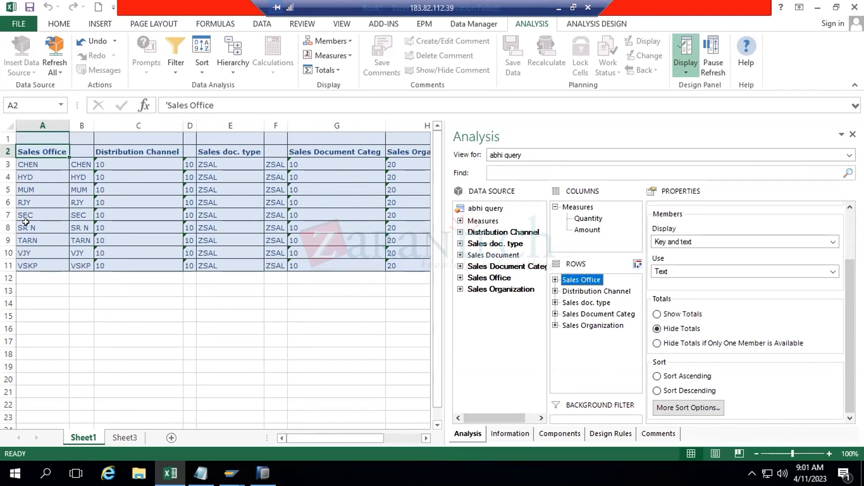
{"action": "left_click", "coordinate": [657, 391]}
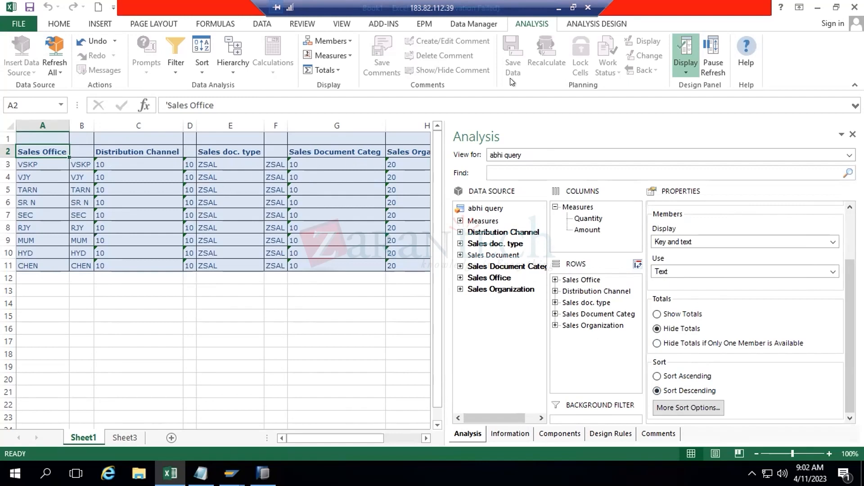
{"action": "left_click", "coordinate": [686, 50]}
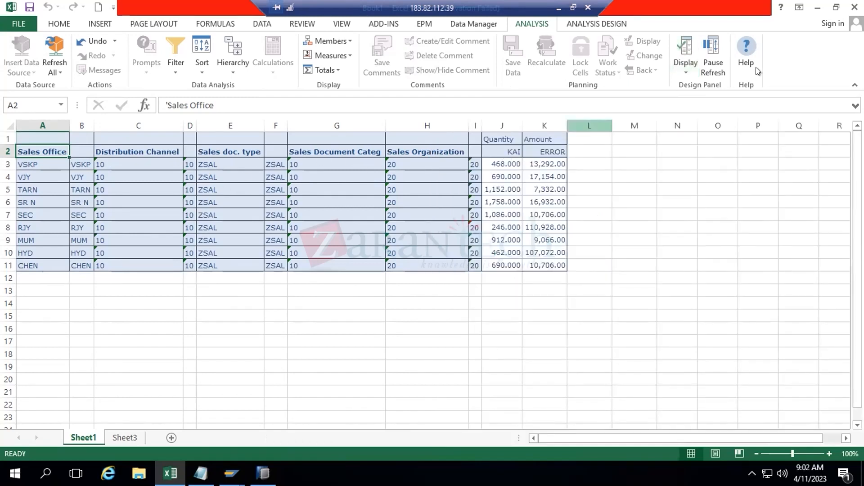
{"action": "left_click", "coordinate": [685, 50]}
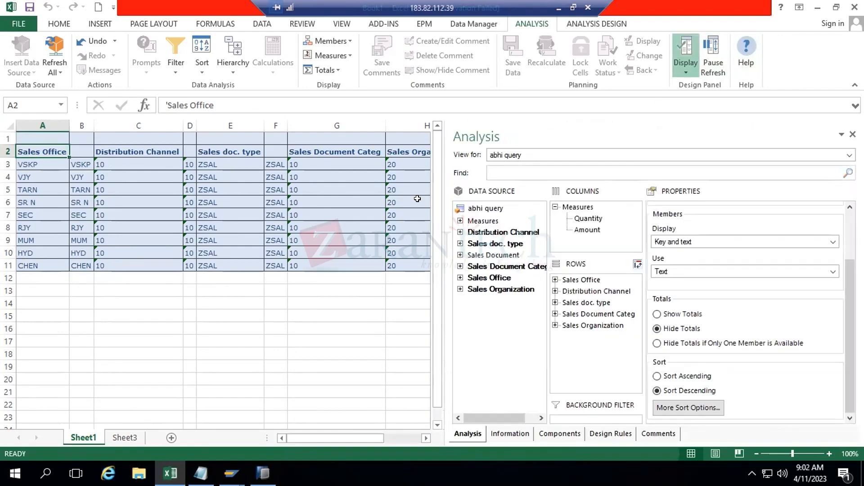
- Narrow the design panel so the whole result table shows, and sort Sales Office in ascending order
{"action": "left_click_drag", "start_coordinate": [440, 219], "coordinate": [719, 230]}
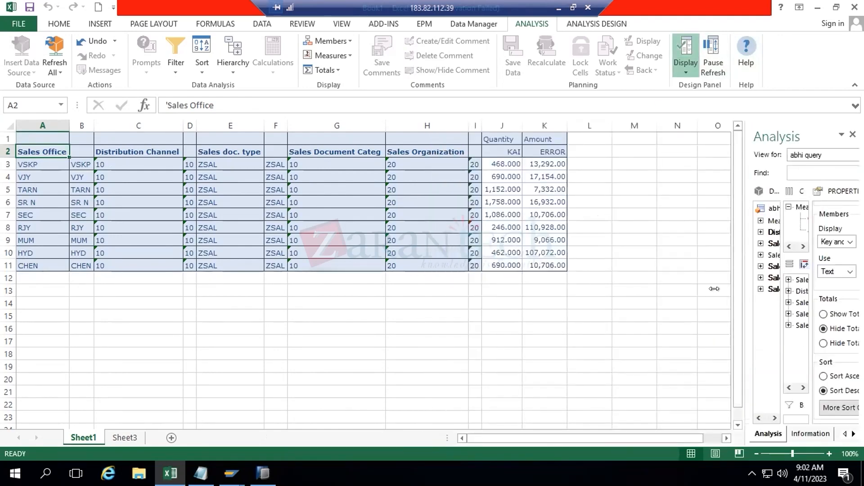
{"action": "left_click_drag", "start_coordinate": [615, 287], "coordinate": [614, 287]}
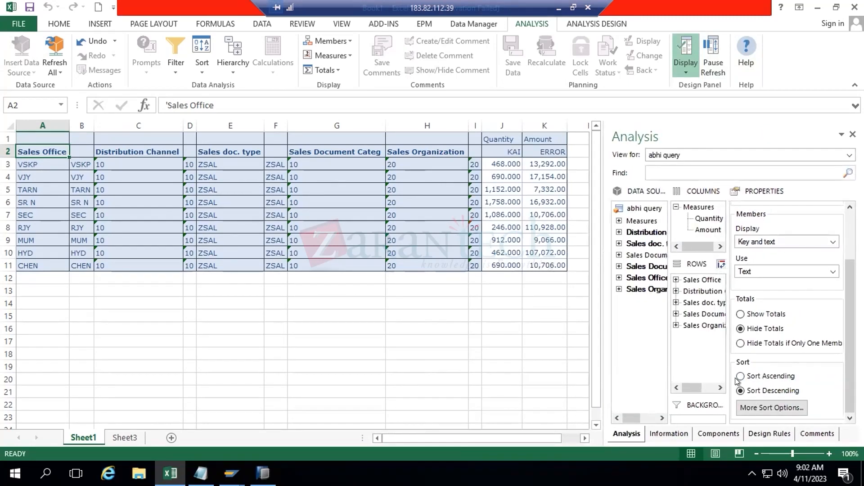
{"action": "left_click", "coordinate": [494, 167]}
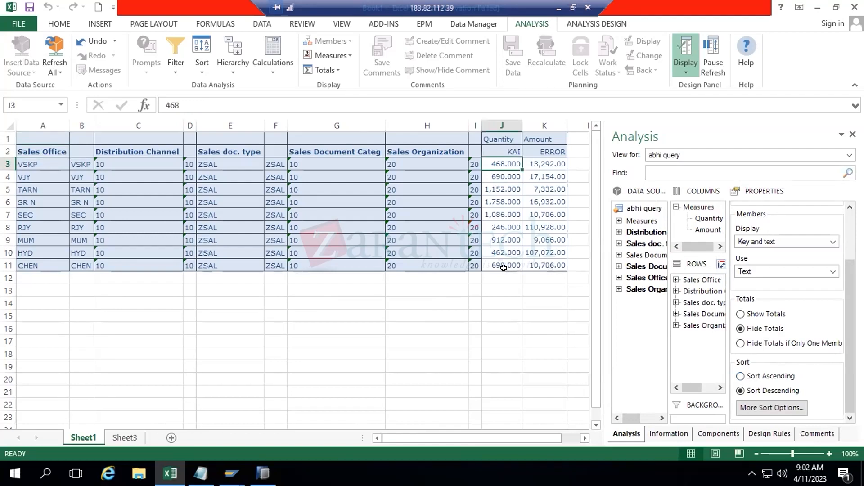
{"action": "left_click", "coordinate": [741, 376]}
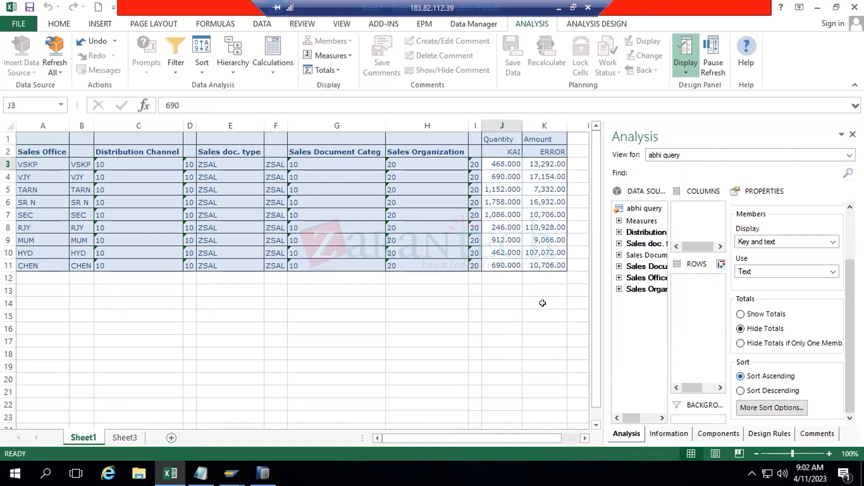
{"action": "left_click", "coordinate": [494, 262]}
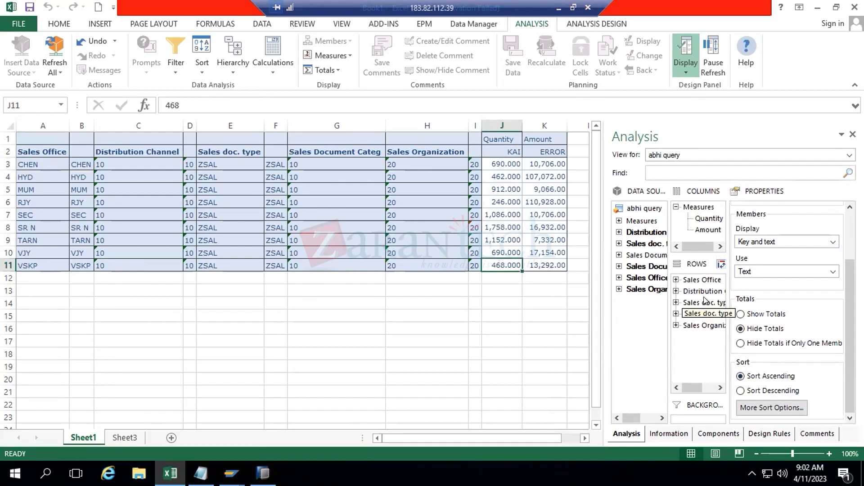
- Set the sort criterion of Sales Office to Default (Dimension Members By First Display Type)
{"action": "left_click", "coordinate": [702, 280]}
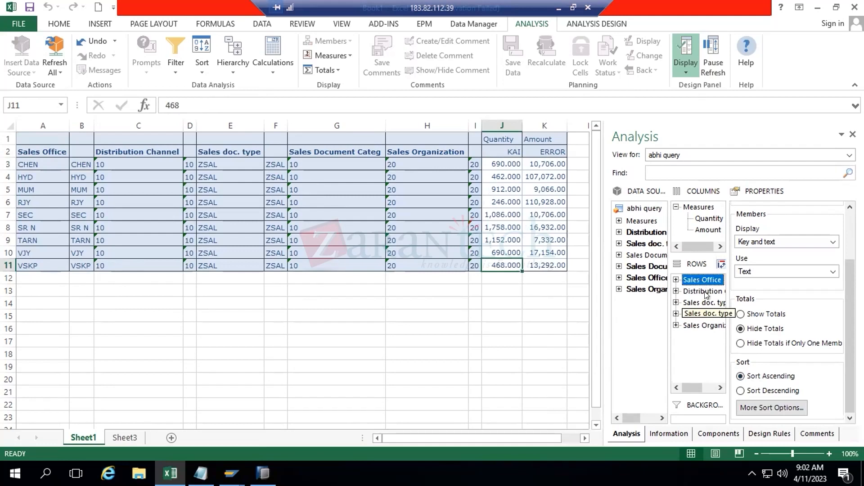
{"action": "left_click", "coordinate": [764, 407]}
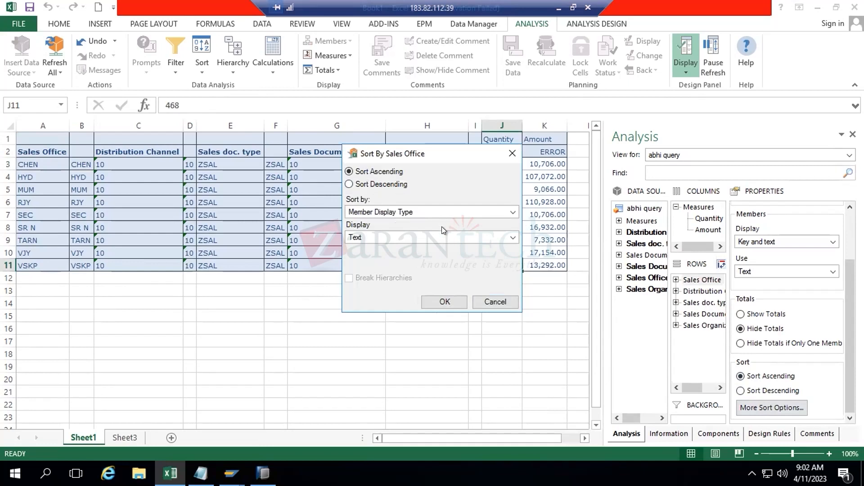
{"action": "left_click", "coordinate": [423, 209]}
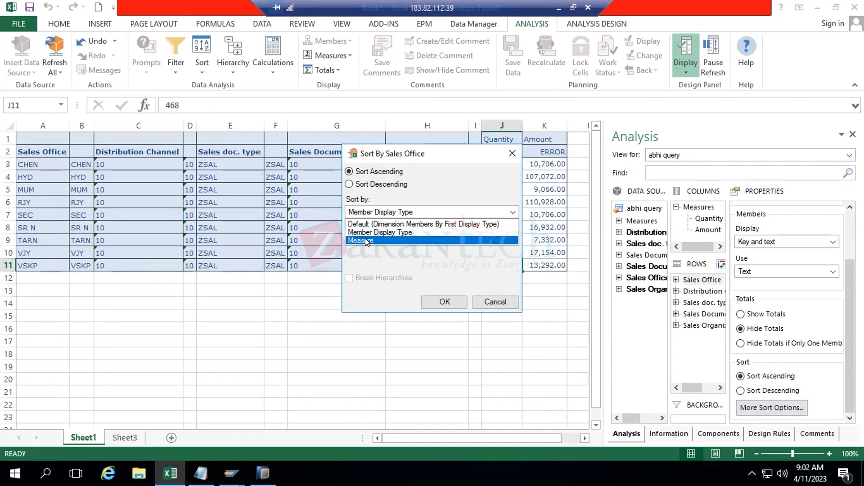
{"action": "left_click", "coordinate": [415, 274]}
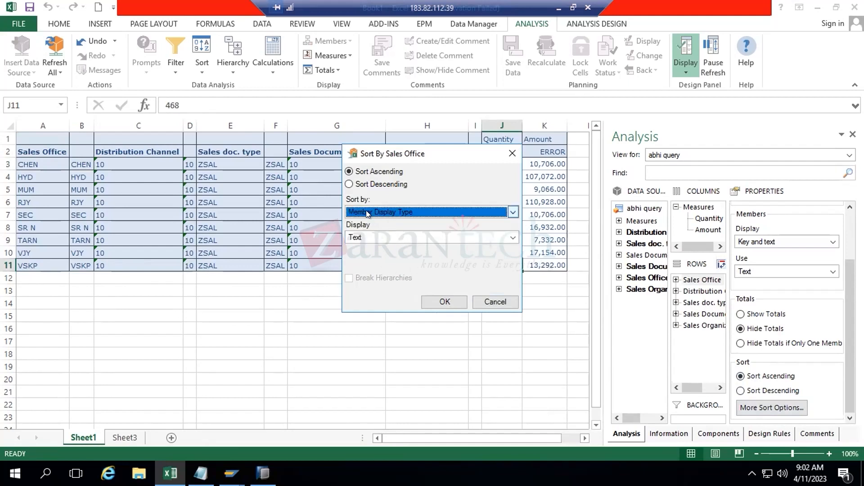
{"action": "left_click", "coordinate": [383, 214]}
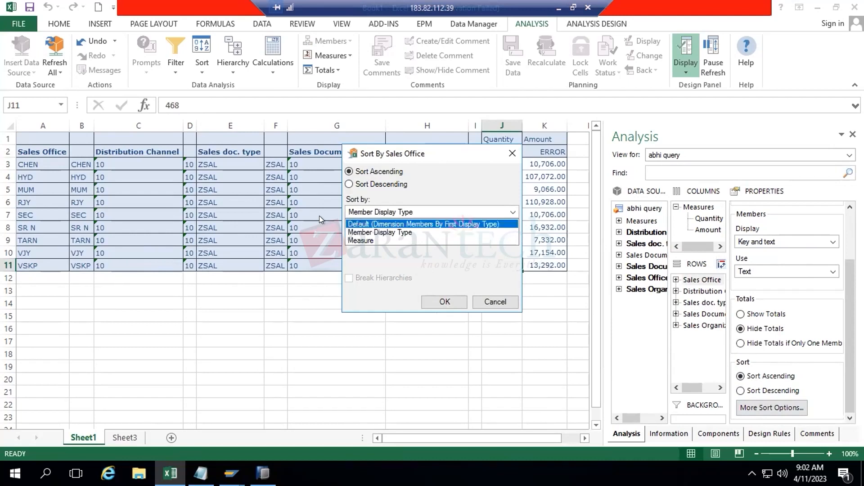
{"action": "left_click", "coordinate": [359, 224]}
{"action": "left_click", "coordinate": [426, 300]}
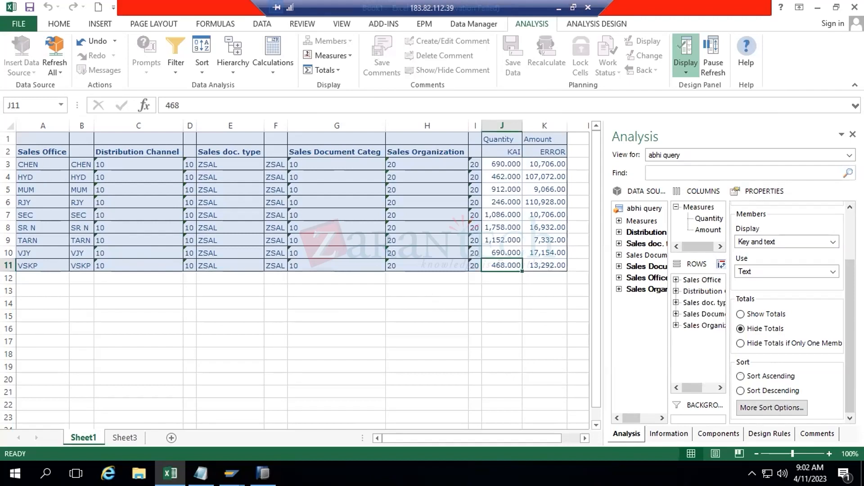
- Sort Sales Office in descending order and check the characteristic columns in the result table
{"action": "left_click", "coordinate": [746, 377]}
{"action": "left_click", "coordinate": [748, 390]}
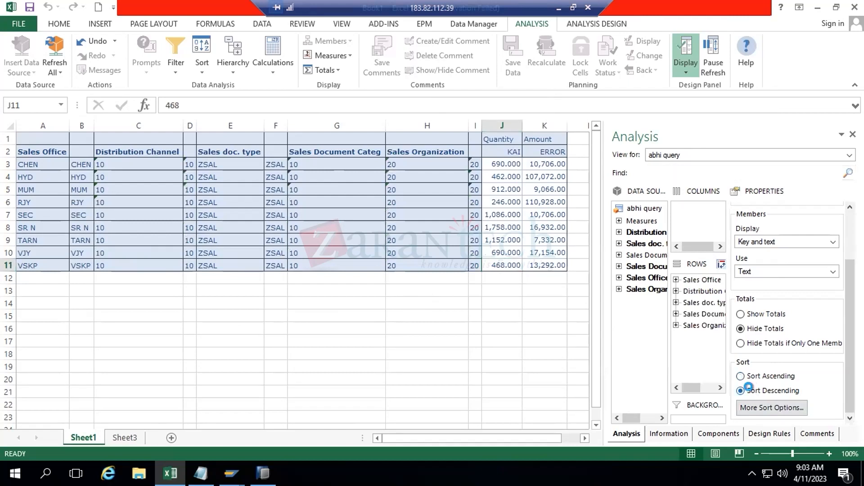
{"action": "left_click", "coordinate": [34, 162]}
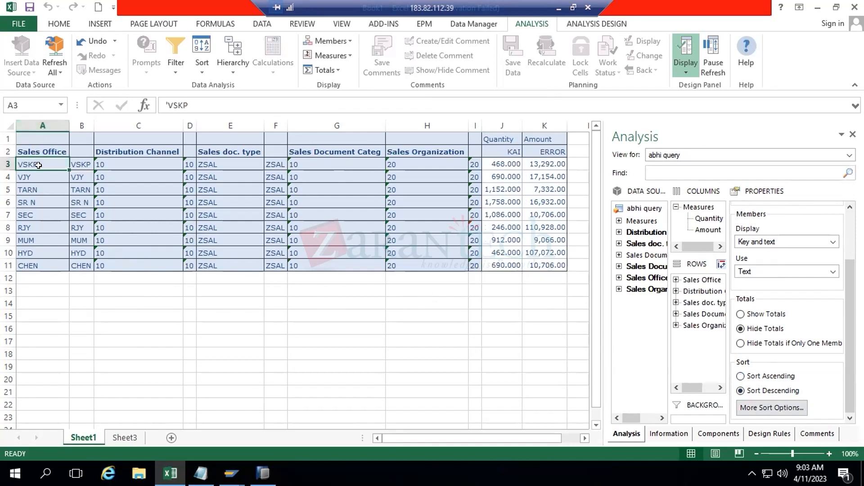
{"action": "left_click", "coordinate": [135, 153]}
{"action": "left_click", "coordinate": [203, 151]}
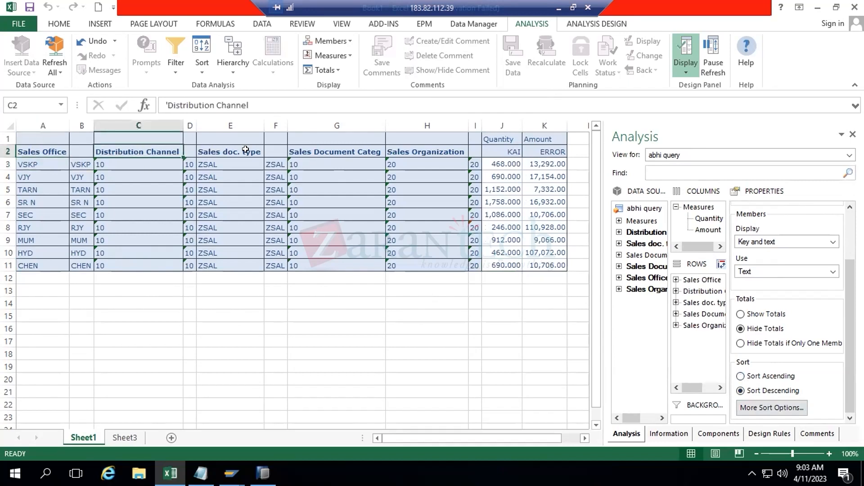
{"action": "left_click", "coordinate": [303, 160]}
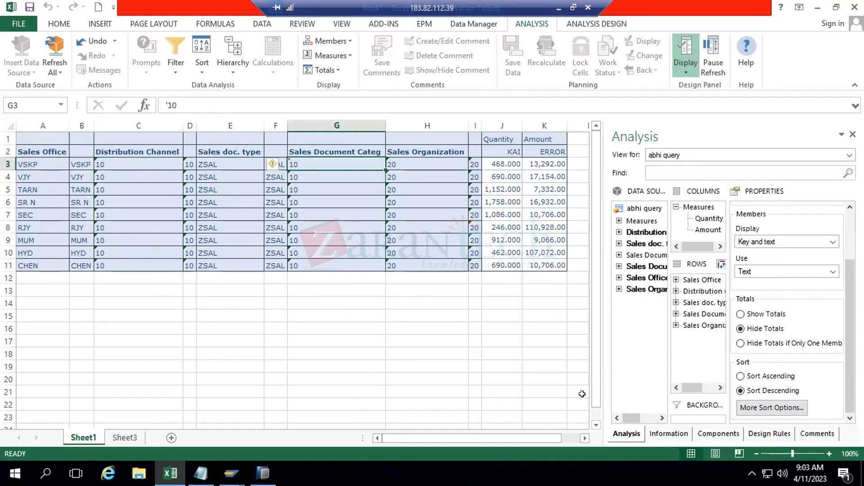
- Add Sales Document to the rows after Sales Organization, and sort Sales Organization in ascending order
{"action": "left_click_drag", "start_coordinate": [634, 256], "coordinate": [690, 355]}
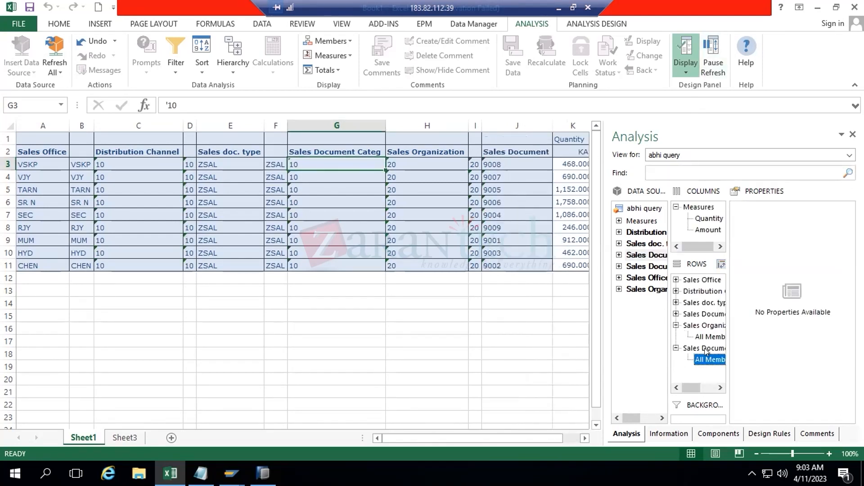
{"action": "left_click", "coordinate": [694, 324]}
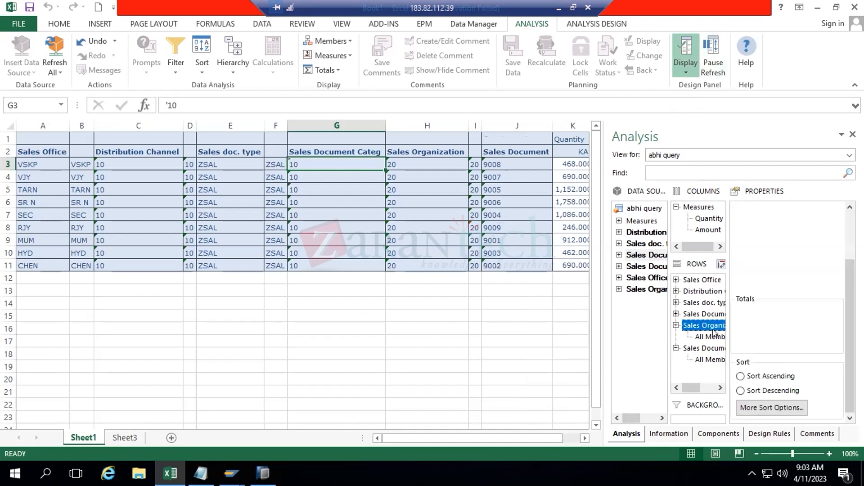
{"action": "left_click", "coordinate": [756, 377]}
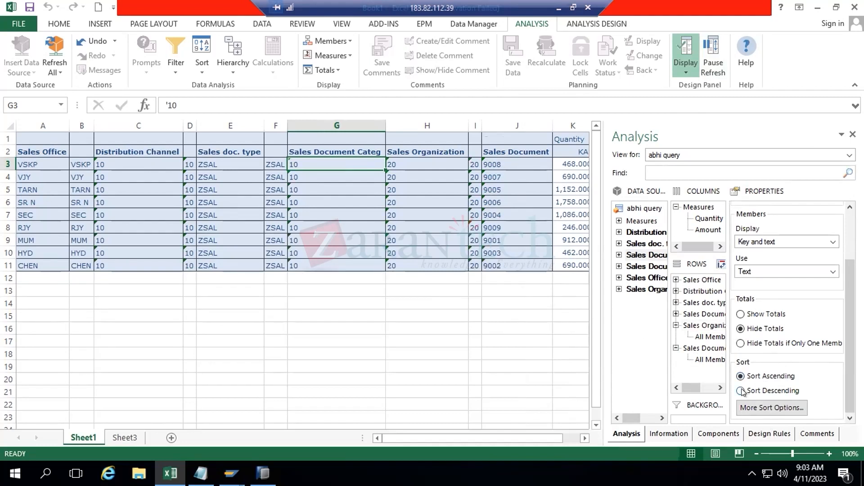
- Sort Sales Office in ascending order and check the order of the Sales Document values
{"action": "left_click", "coordinate": [45, 163]}
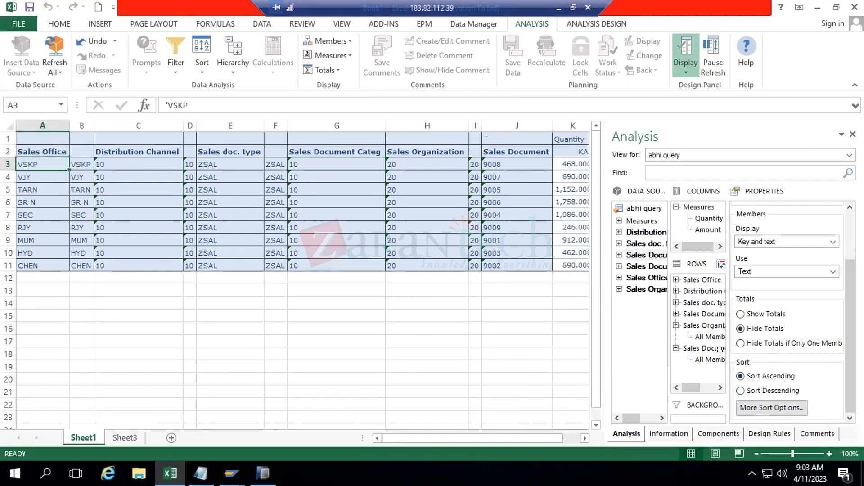
{"action": "left_click", "coordinate": [696, 280]}
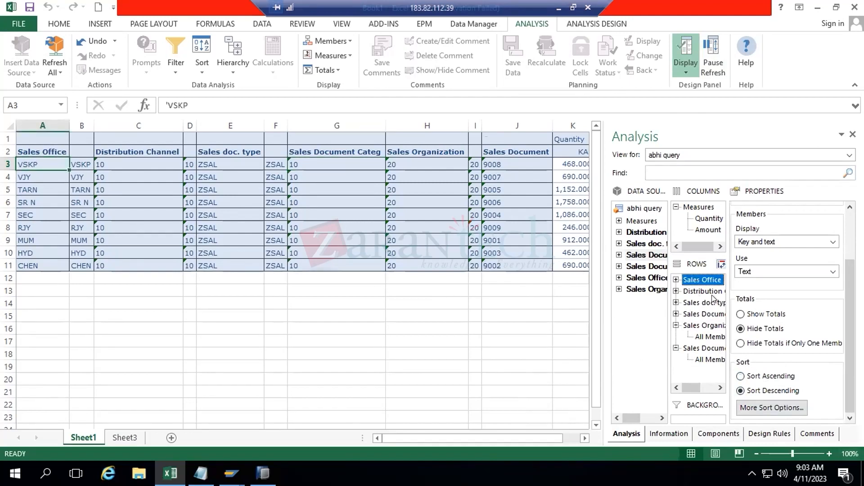
{"action": "left_click", "coordinate": [750, 375]}
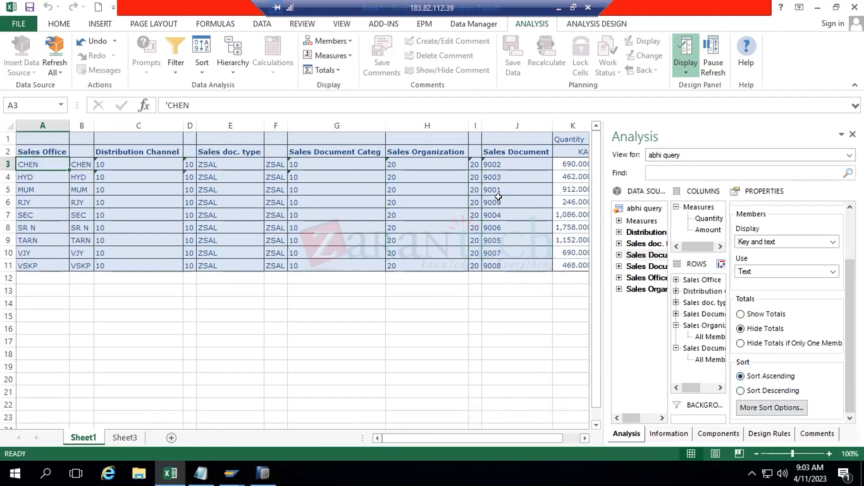
{"action": "left_click", "coordinate": [501, 165]}
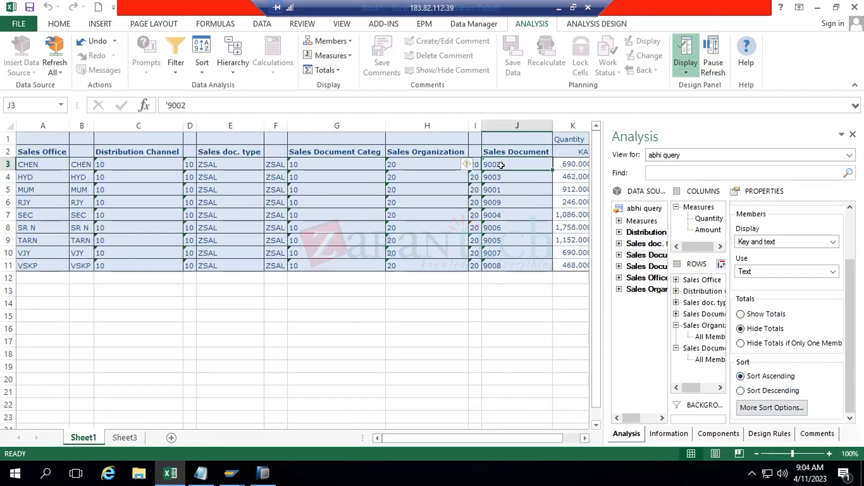
- Sort Sales Document in descending order and compare it with the sort setting and row order of Sales Office
{"action": "left_click", "coordinate": [705, 349]}
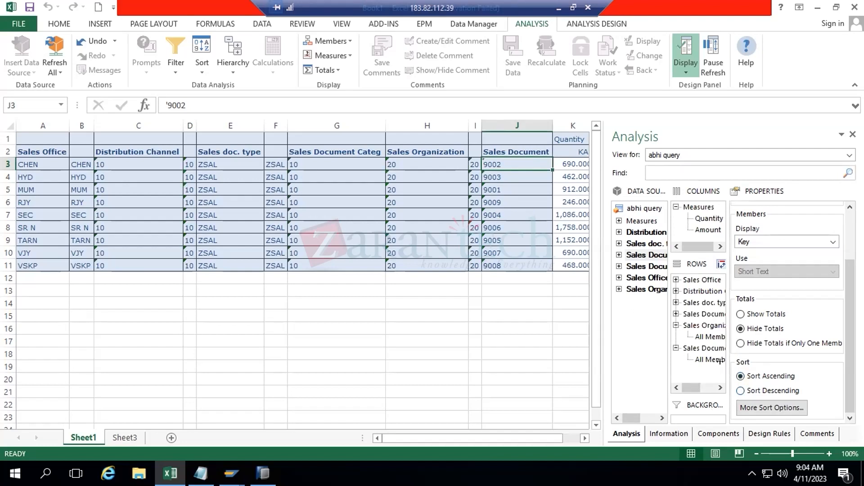
{"action": "left_click", "coordinate": [703, 348]}
{"action": "left_click", "coordinate": [741, 391]}
{"action": "left_click", "coordinate": [43, 160]}
{"action": "left_click_drag", "start_coordinate": [42, 159], "coordinate": [36, 254]}
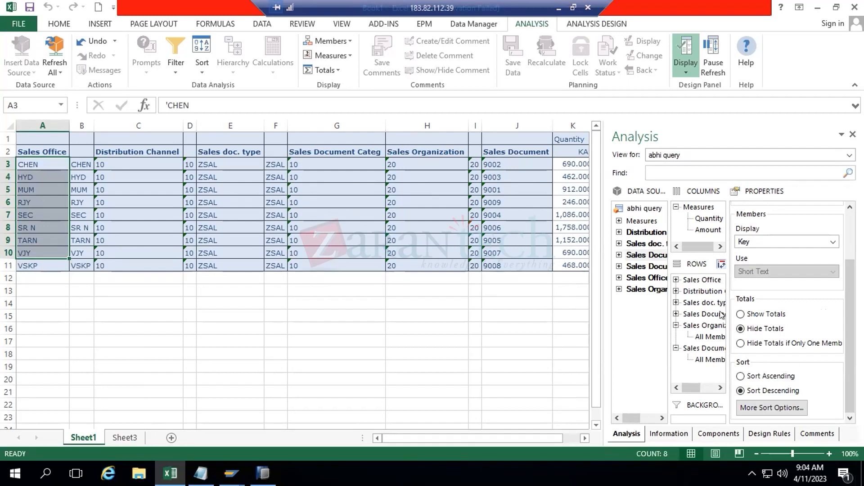
{"action": "left_click", "coordinate": [703, 279]}
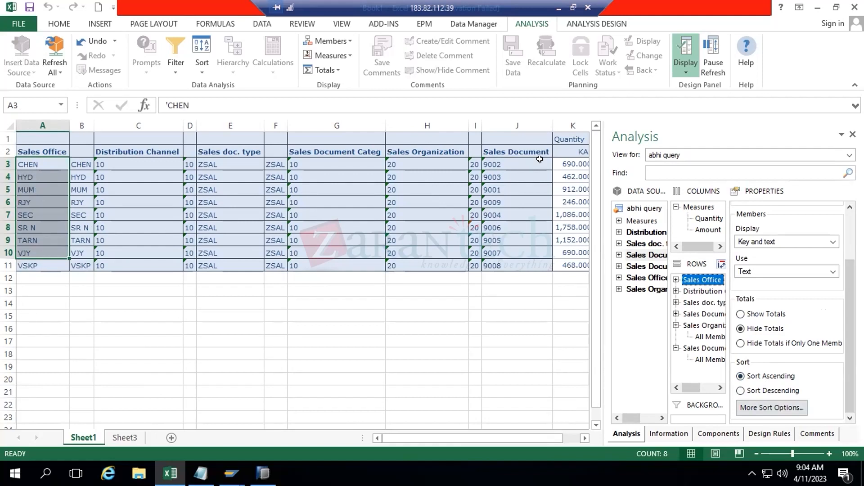
{"action": "left_click", "coordinate": [705, 349]}
{"action": "left_click", "coordinate": [755, 391]}
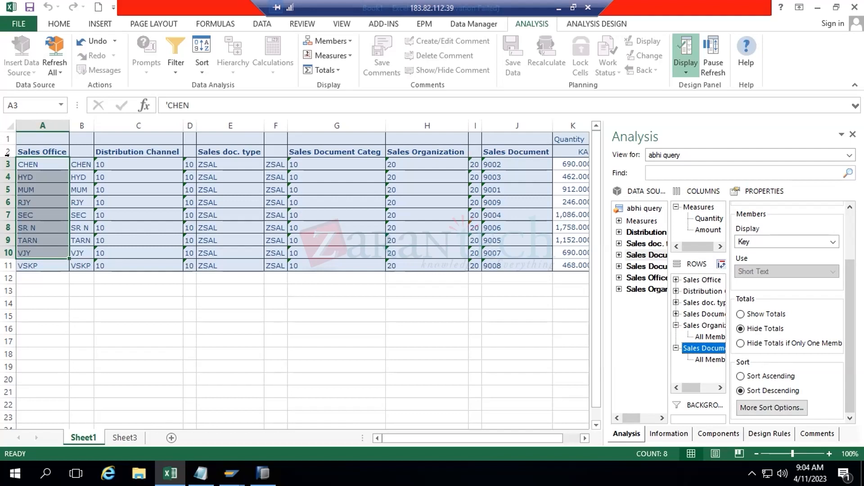
{"action": "left_click", "coordinate": [35, 130]}
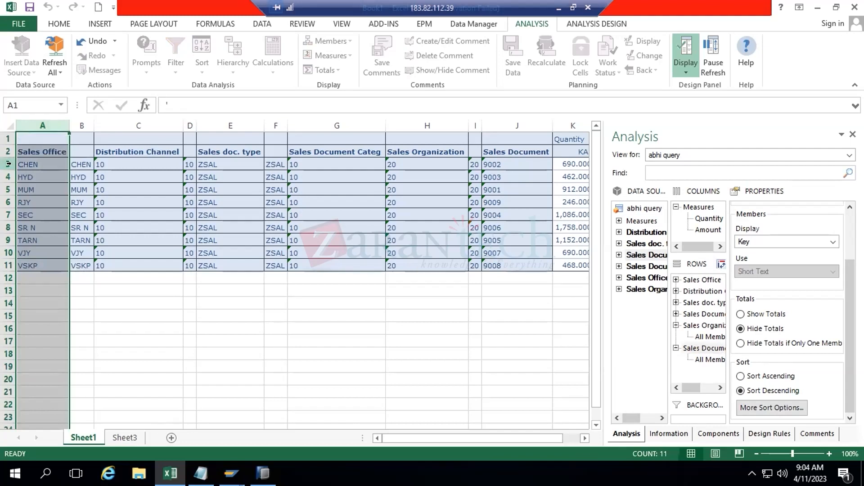
{"action": "left_click", "coordinate": [39, 159]}
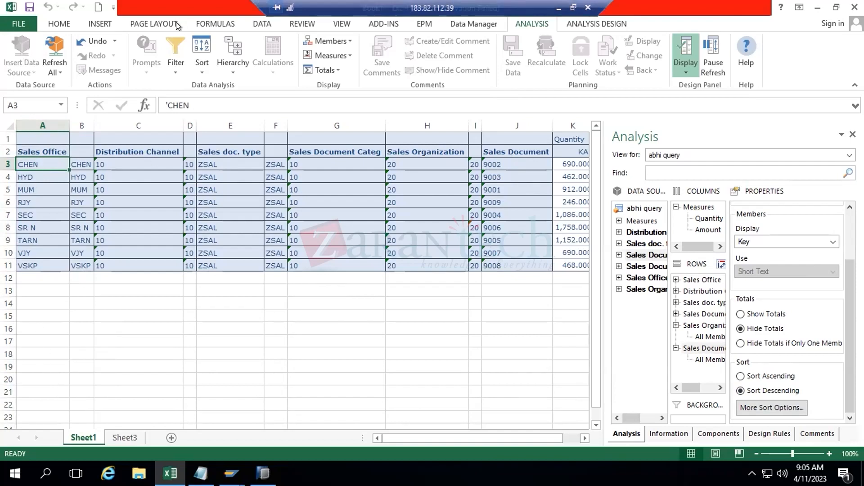
- Draw a horizontal straight arrow beneath the result table, pointing from the Sales Office column to the end of Sales Organization
{"action": "left_click", "coordinate": [107, 19]}
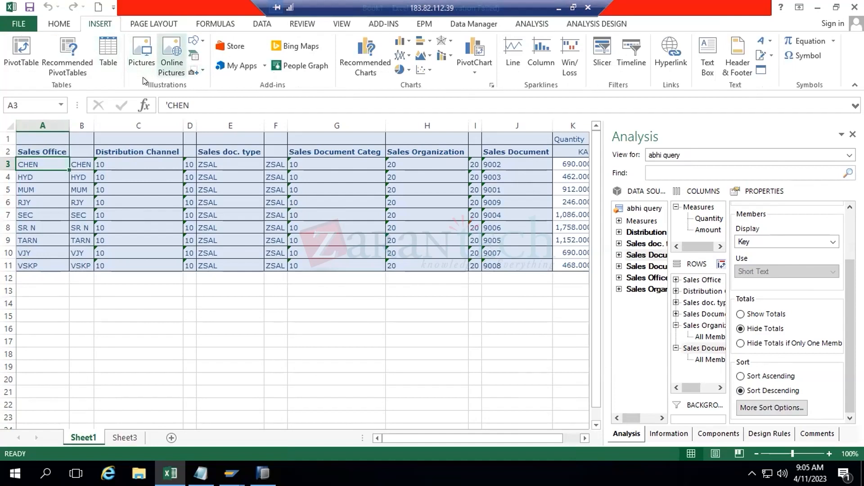
{"action": "left_click", "coordinate": [61, 18]}
{"action": "left_click", "coordinate": [112, 24]}
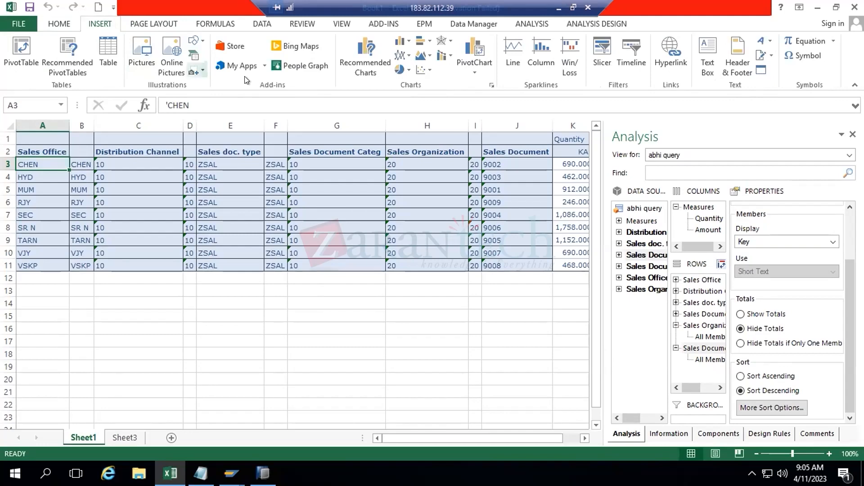
{"action": "left_click", "coordinate": [196, 41]}
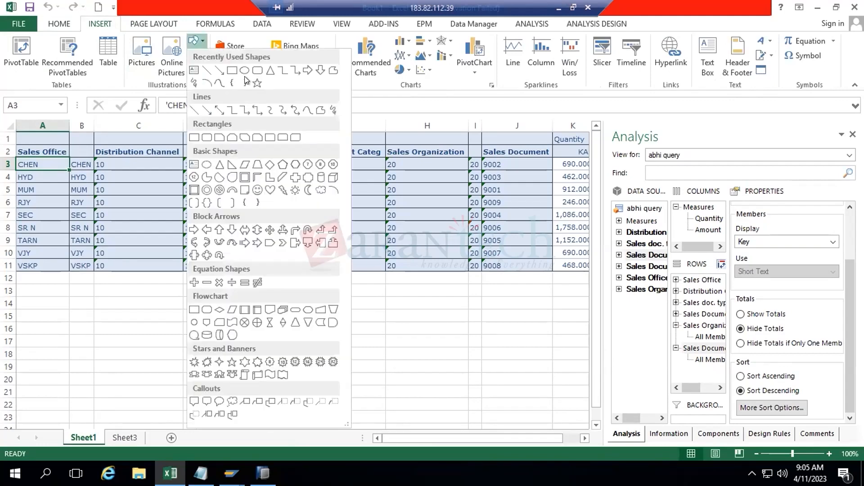
{"action": "left_click", "coordinate": [195, 110]}
{"action": "left_click", "coordinate": [193, 41]}
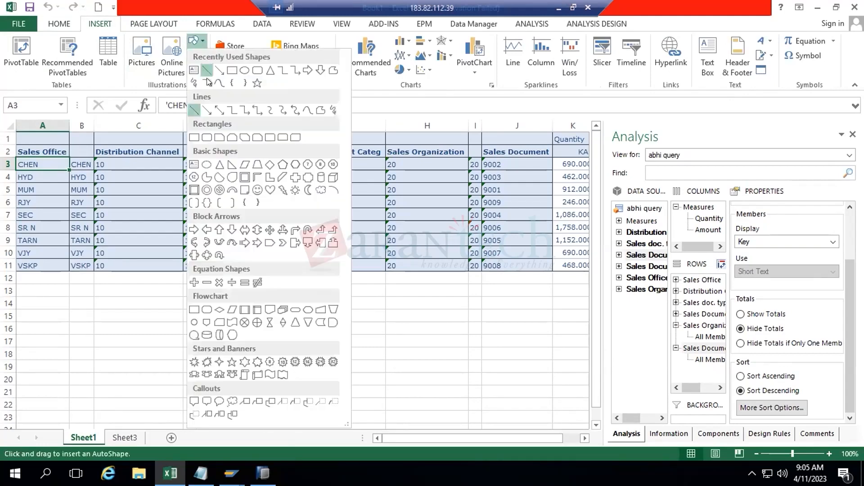
{"action": "left_click", "coordinate": [208, 108]}
{"action": "left_click_drag", "start_coordinate": [33, 286], "coordinate": [466, 286]}
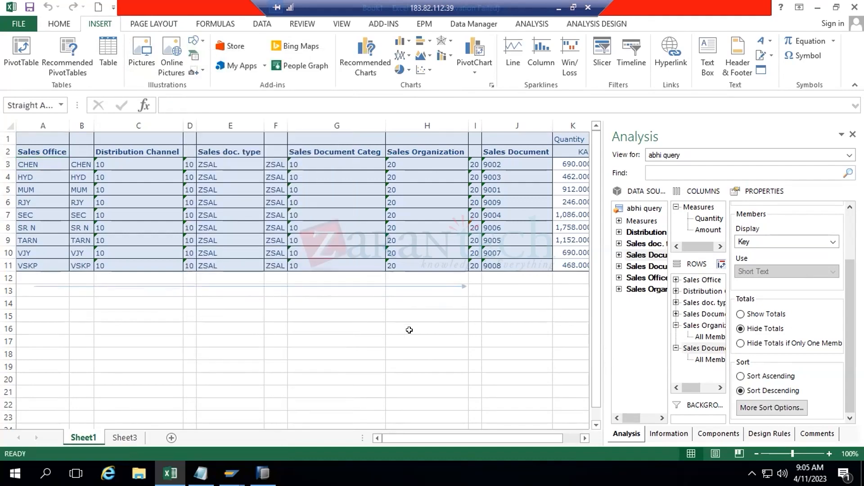
{"action": "left_click", "coordinate": [474, 327]}
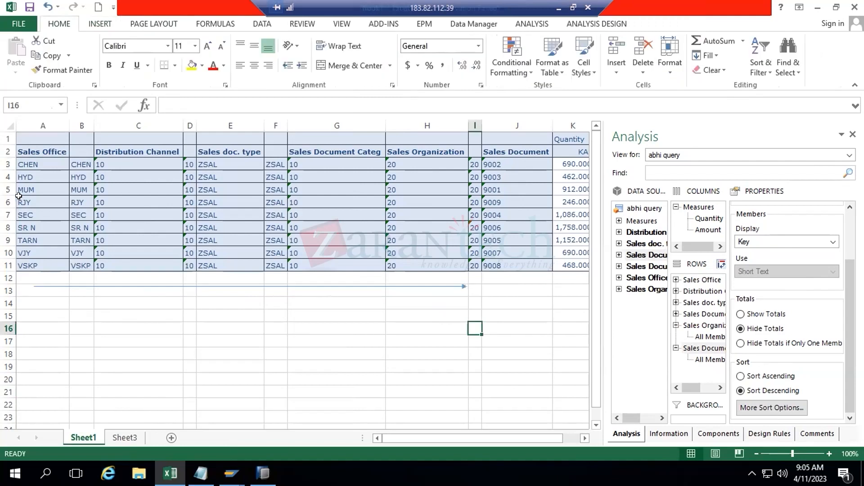
{"action": "left_click", "coordinate": [34, 161]}
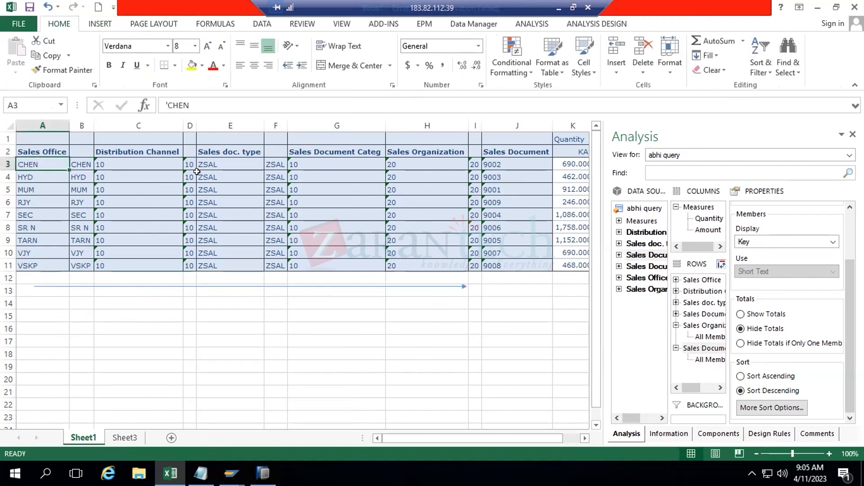
- Remove Sales Office from the rows and check the order and sort setting of Sales Document without it
{"action": "left_click", "coordinate": [7, 164]}
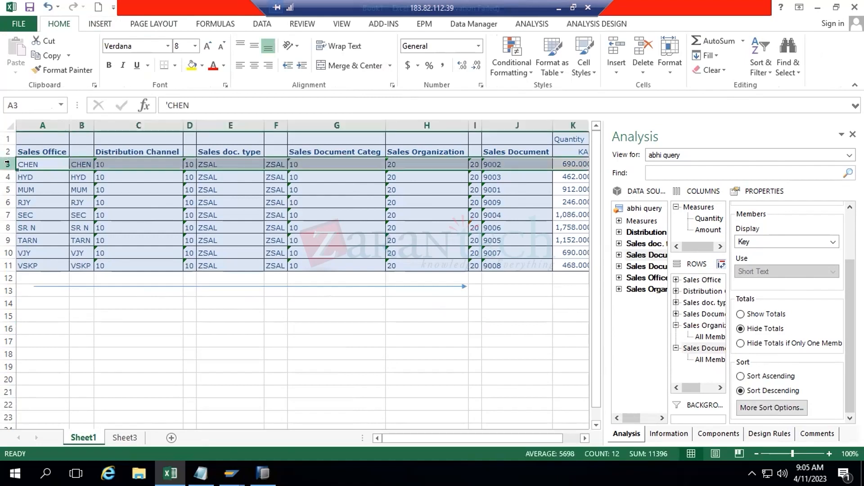
{"action": "left_click", "coordinate": [499, 160]}
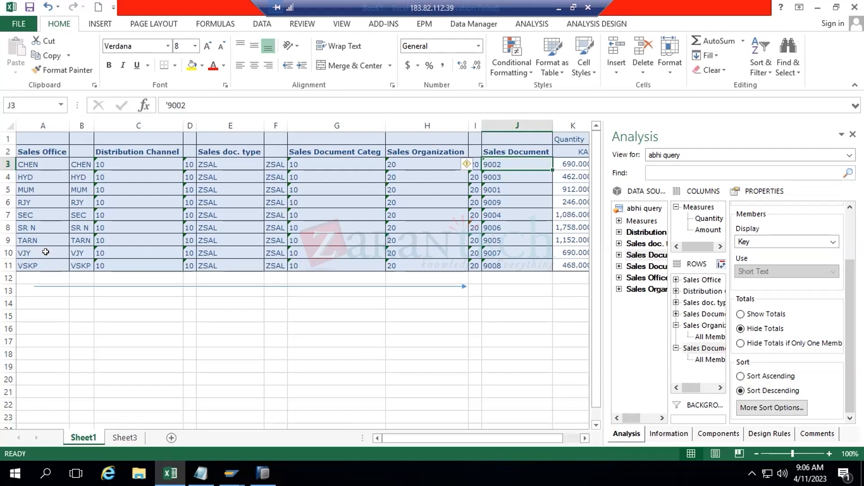
{"action": "left_click", "coordinate": [98, 282]}
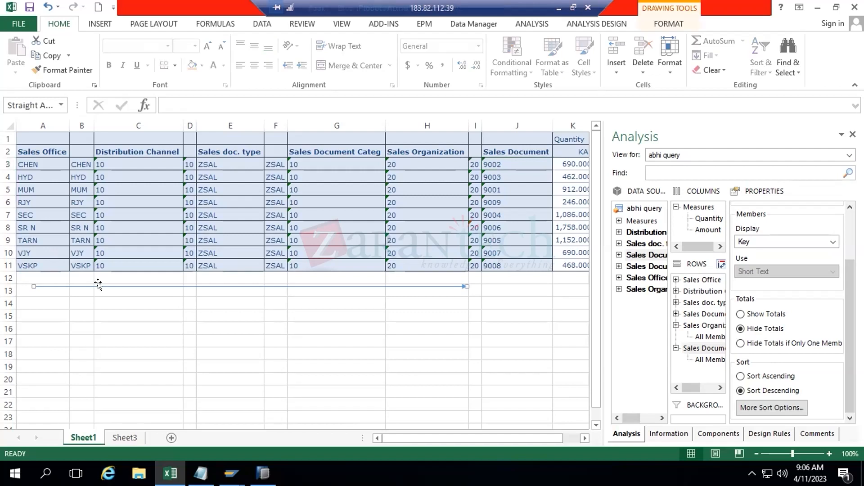
{"action": "left_click", "coordinate": [695, 280]}
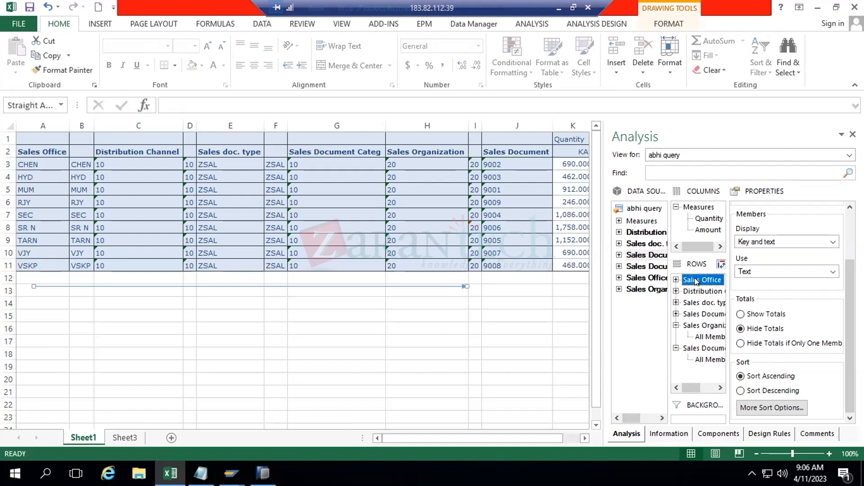
{"action": "right_click", "coordinate": [696, 280]}
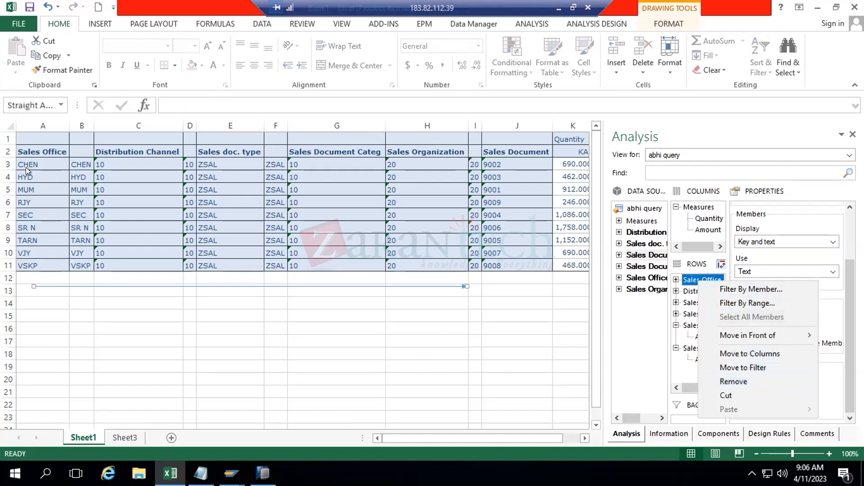
{"action": "left_click", "coordinate": [107, 354]}
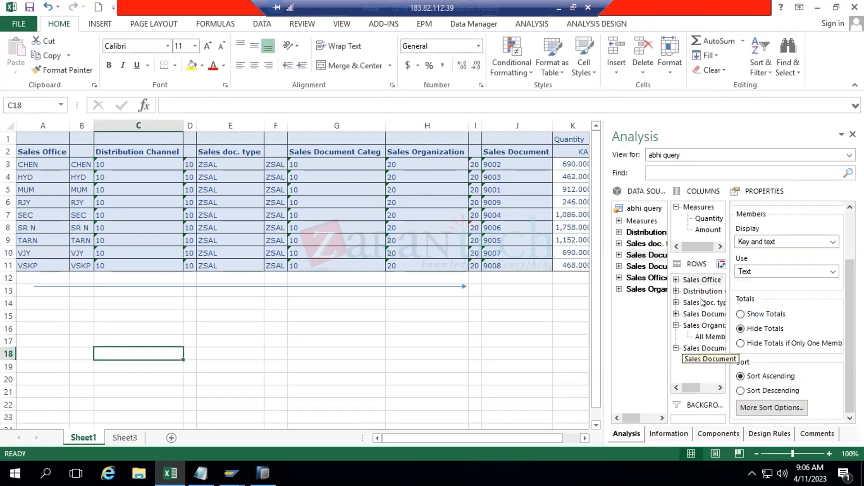
{"action": "left_click_drag", "start_coordinate": [701, 280], "coordinate": [625, 321]}
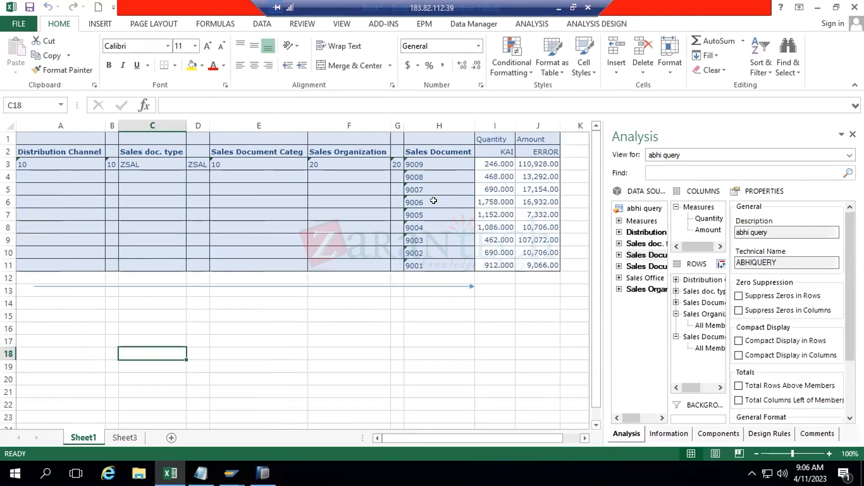
{"action": "left_click", "coordinate": [423, 164]}
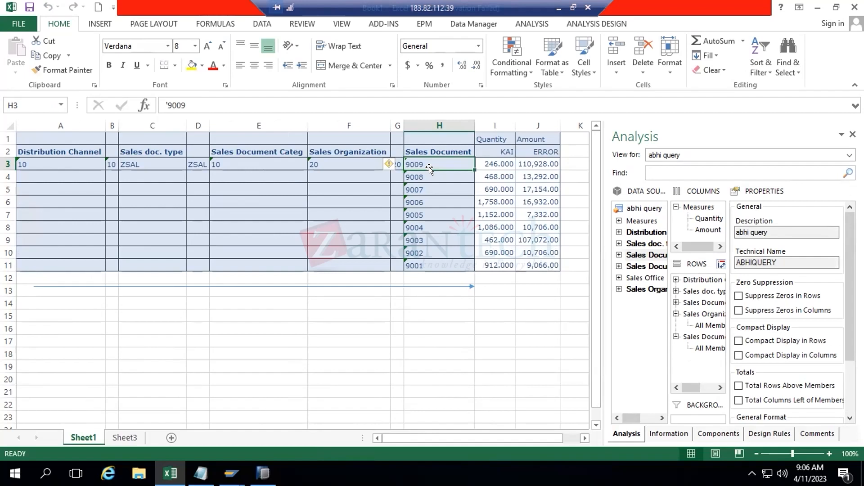
{"action": "left_click", "coordinate": [704, 337]}
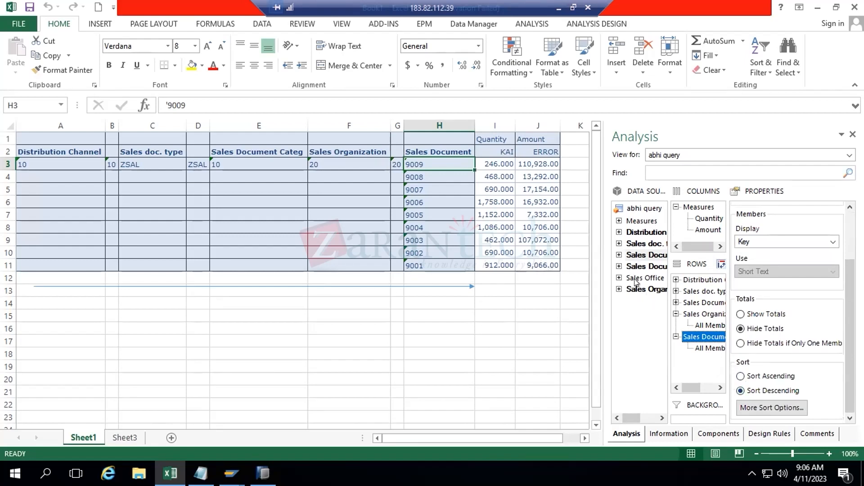
- Add Sales Office to the rows after Sales Document, and move it back in front of Distribution Channel
{"action": "left_click_drag", "start_coordinate": [636, 279], "coordinate": [705, 375]}
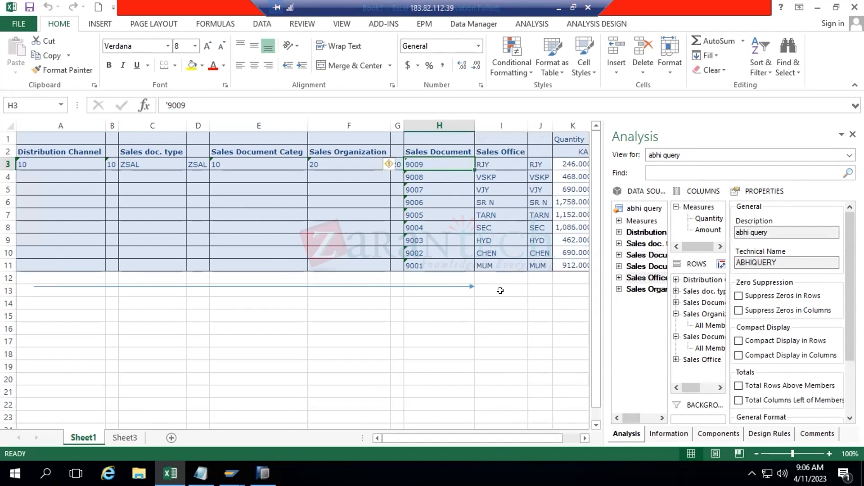
{"action": "left_click", "coordinate": [687, 359]}
{"action": "left_click", "coordinate": [676, 280]}
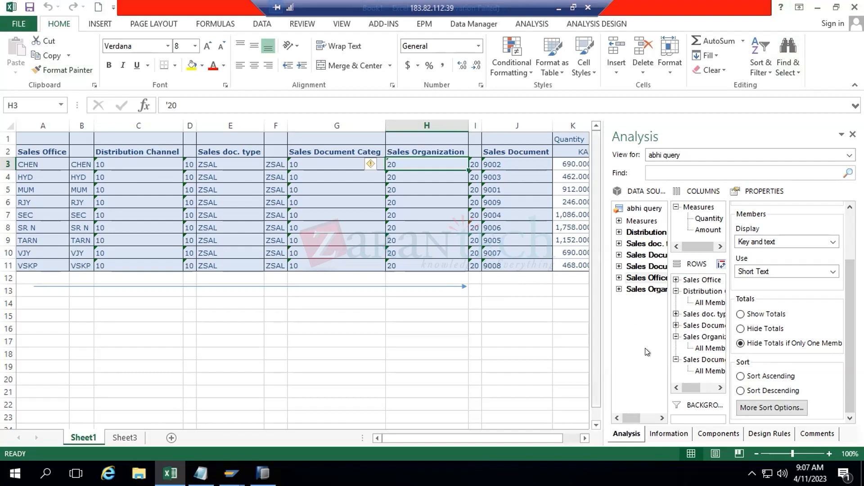
- Collapse Sales Document, Sales Organization and Distribution Channel in the rows, and widen the Analysis pane
{"action": "left_click", "coordinate": [675, 359]}
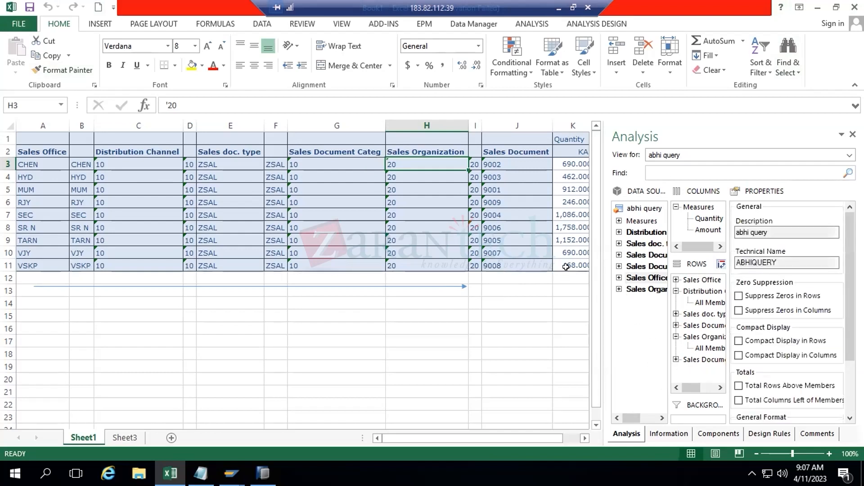
{"action": "left_click", "coordinate": [675, 336]}
{"action": "left_click", "coordinate": [676, 291]}
{"action": "left_click_drag", "start_coordinate": [604, 361], "coordinate": [558, 358]}
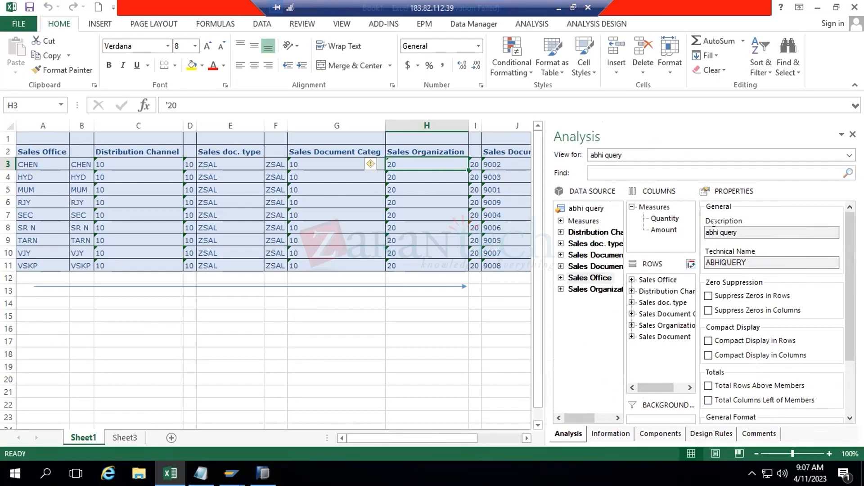
- Examine the member display, totals and sort settings of each characteristic in the rows, from Sales Office to Sales Document
{"action": "left_click", "coordinate": [656, 280]}
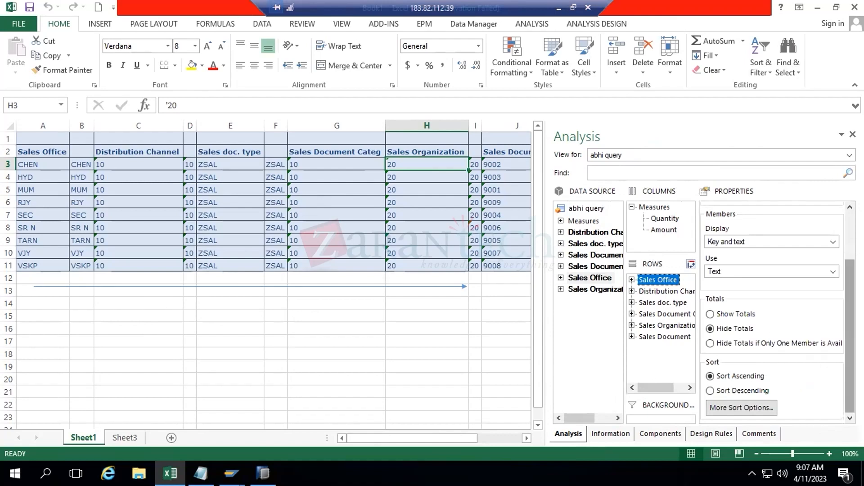
{"action": "scroll", "coordinate": [825, 359], "scroll_direction": "up", "scroll_amount": 3}
{"action": "scroll", "coordinate": [777, 313], "scroll_direction": "down", "scroll_amount": 3}
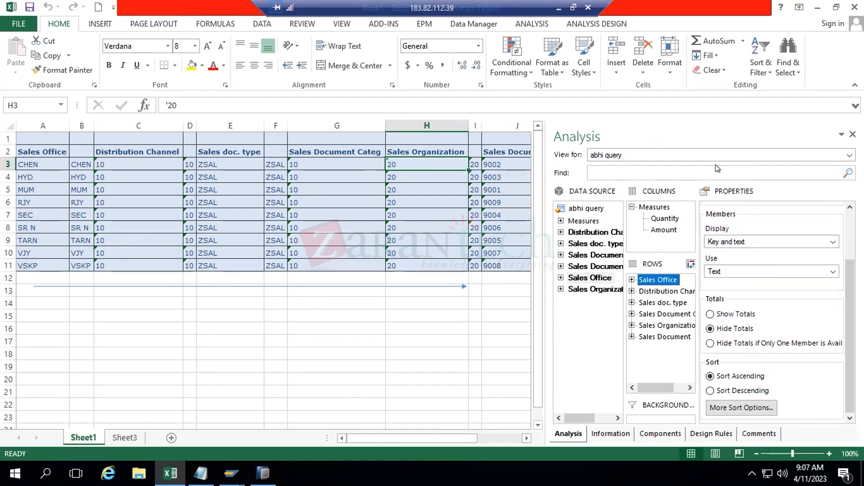
{"action": "left_click", "coordinate": [666, 292]}
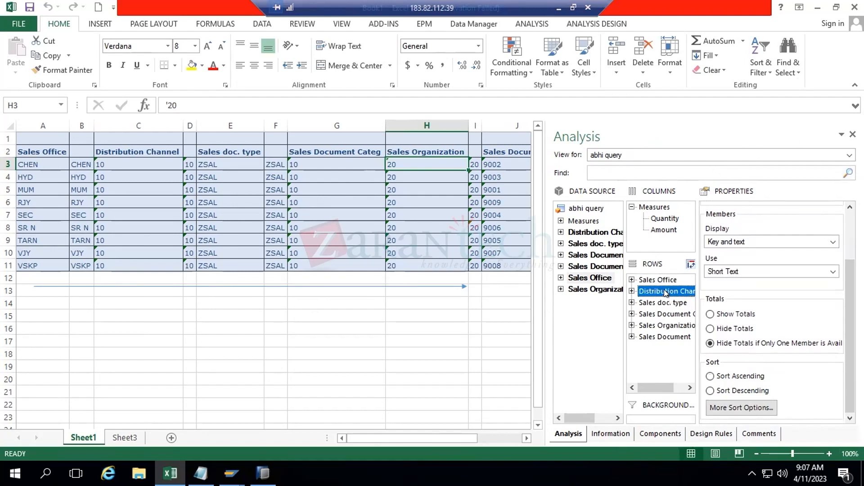
{"action": "left_click", "coordinate": [672, 302]}
{"action": "left_click", "coordinate": [662, 314]}
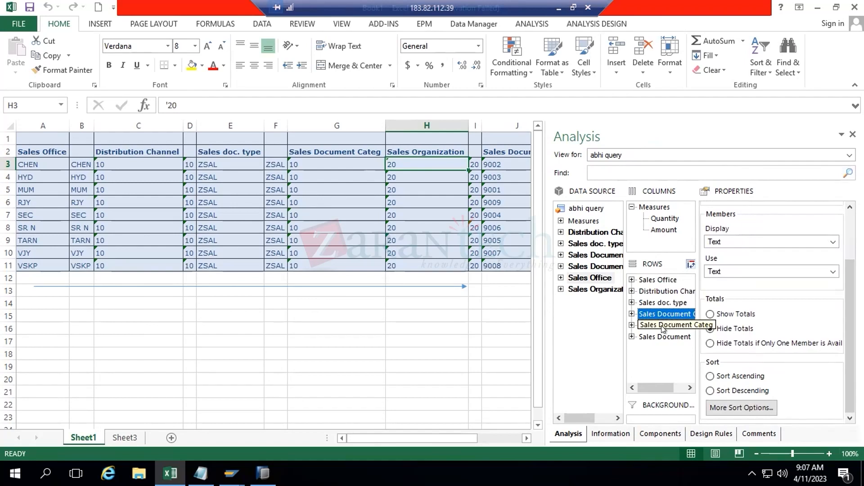
{"action": "left_click", "coordinate": [663, 326]}
{"action": "left_click", "coordinate": [663, 335]}
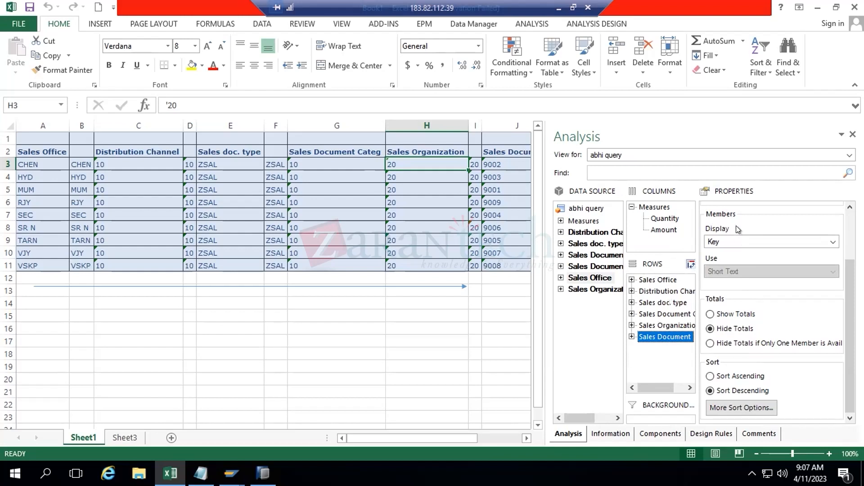
{"action": "left_click", "coordinate": [655, 280]}
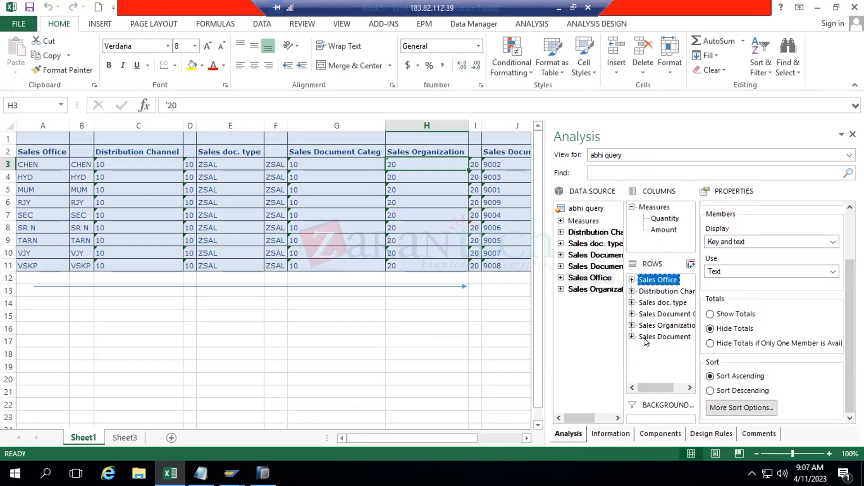
{"action": "left_click", "coordinate": [656, 292]}
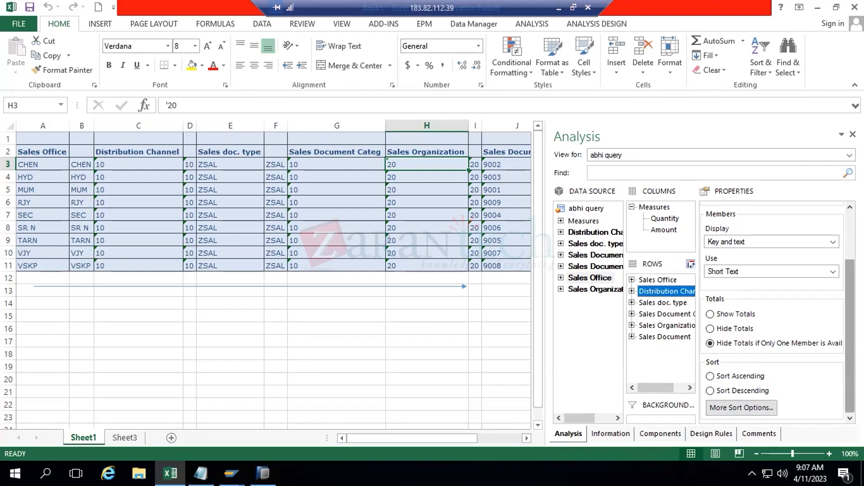
- Compare the properties offered for the Quantity measure with those of the Measures node in the columns
{"action": "left_click", "coordinate": [656, 219]}
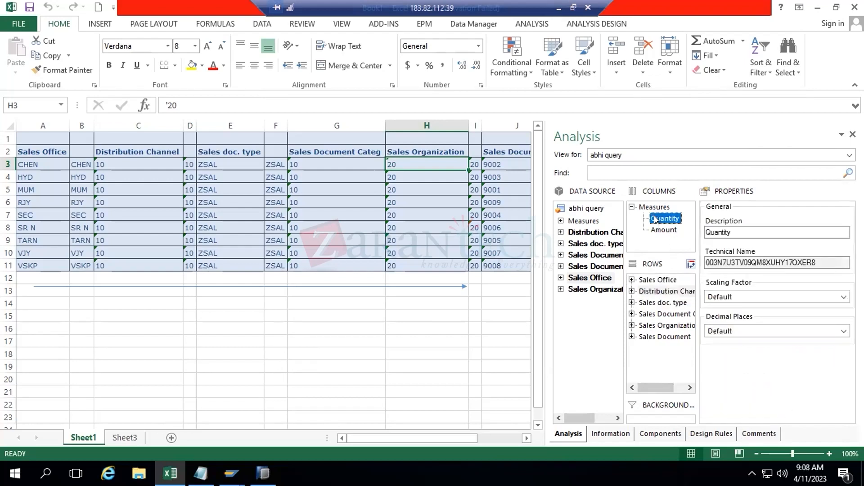
{"action": "left_click", "coordinate": [654, 207]}
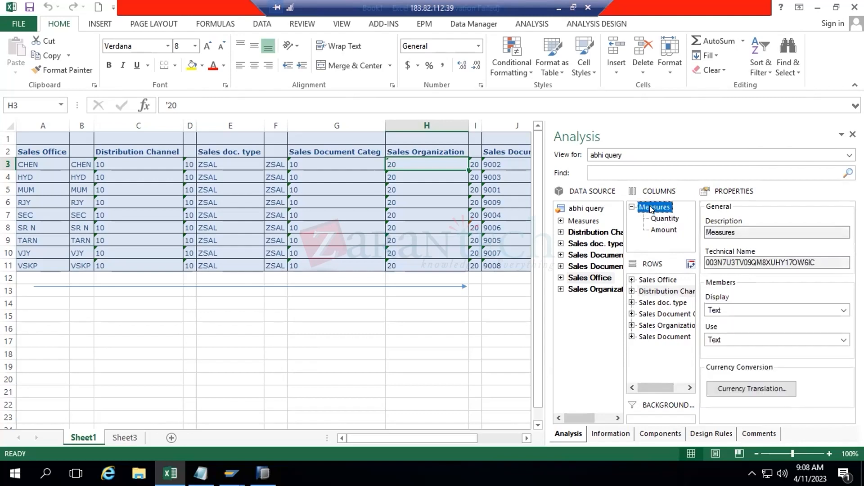
{"action": "left_click", "coordinate": [654, 218]}
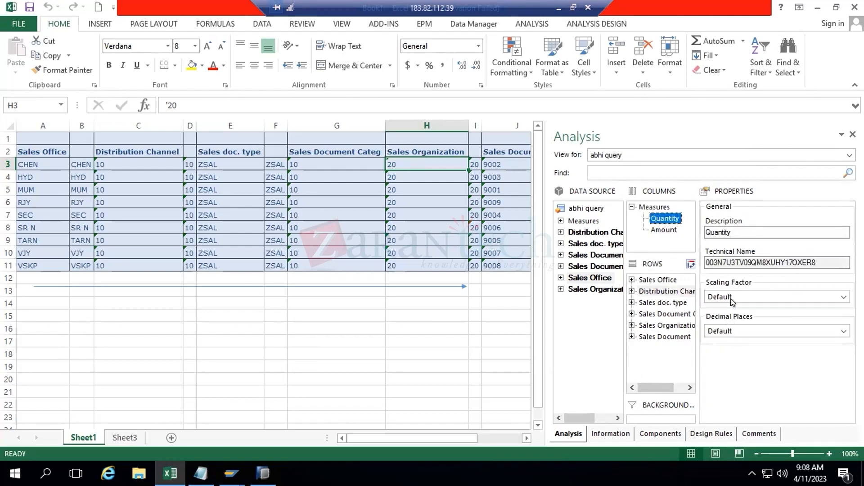
{"action": "left_click", "coordinate": [655, 208]}
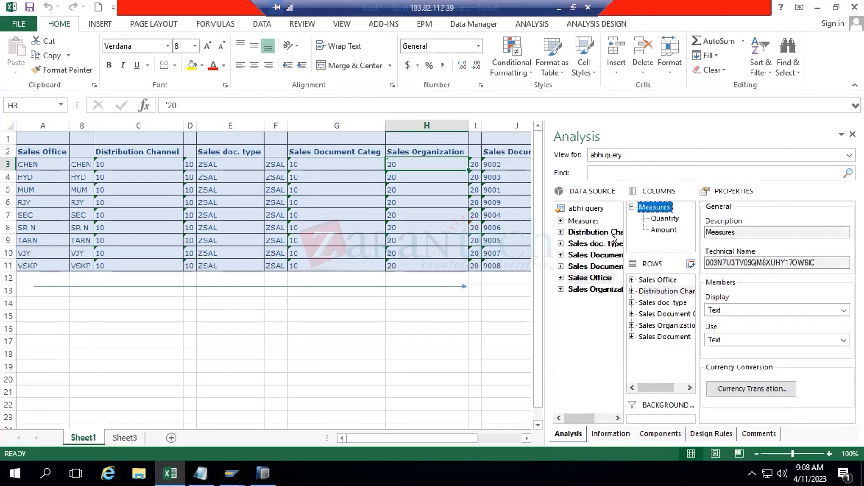
- Compare the properties of the query, its Measures node and characteristics in the data source with those of Sales Office in the rows
{"action": "left_click", "coordinate": [569, 209]}
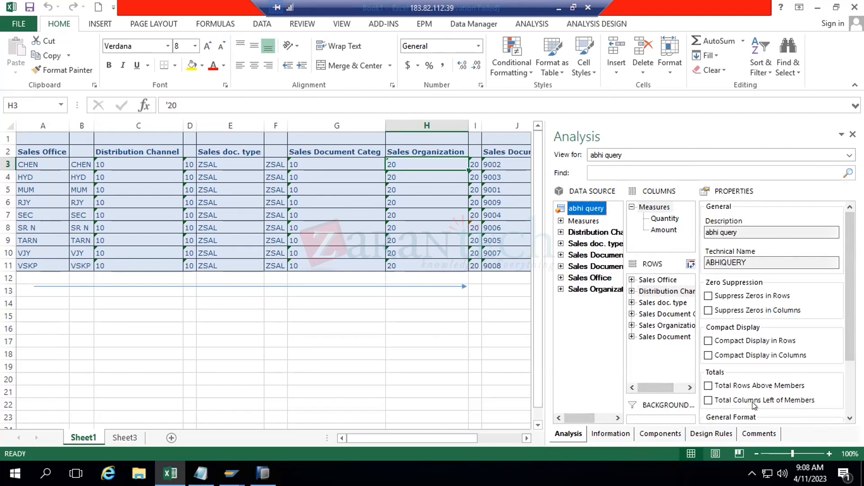
{"action": "left_click", "coordinate": [589, 222]}
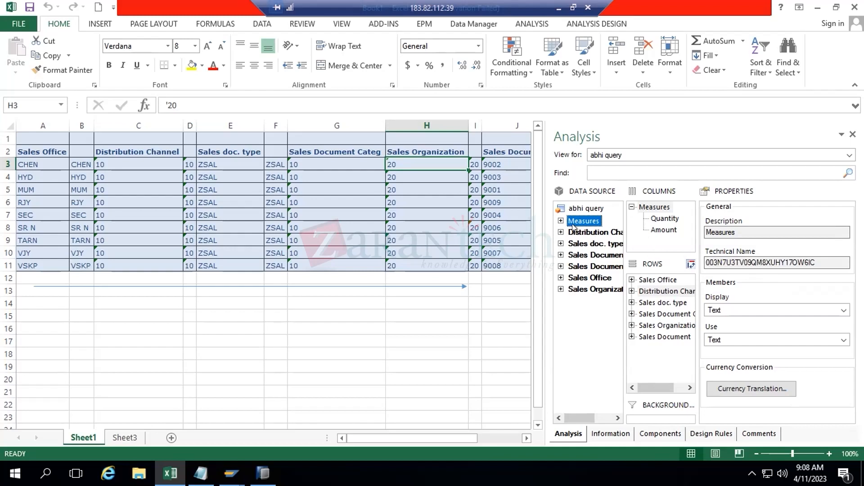
{"action": "left_click", "coordinate": [581, 232]}
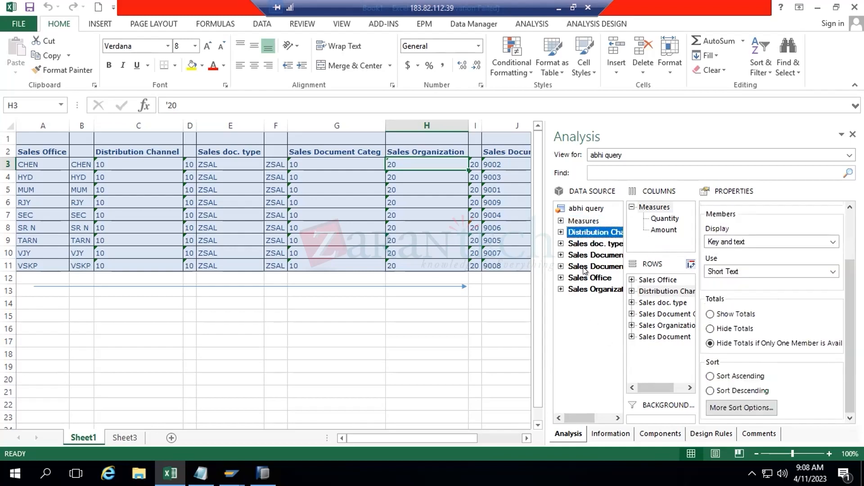
{"action": "left_click", "coordinate": [611, 266]}
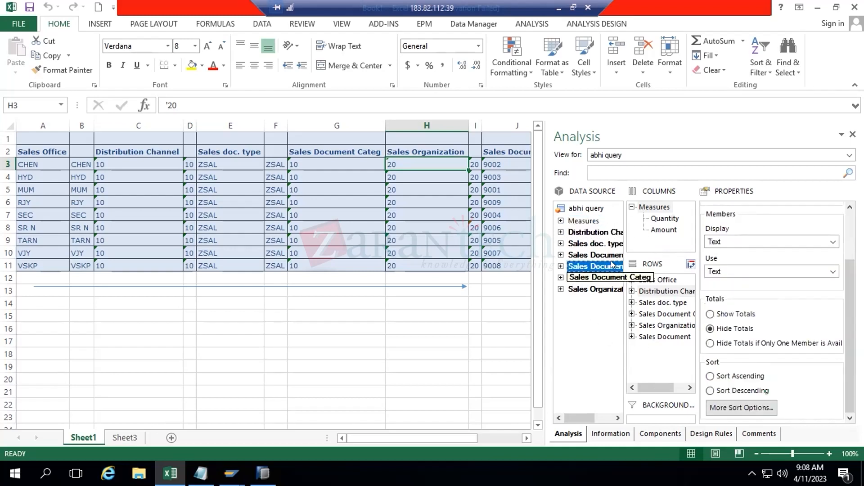
{"action": "left_click", "coordinate": [660, 280]}
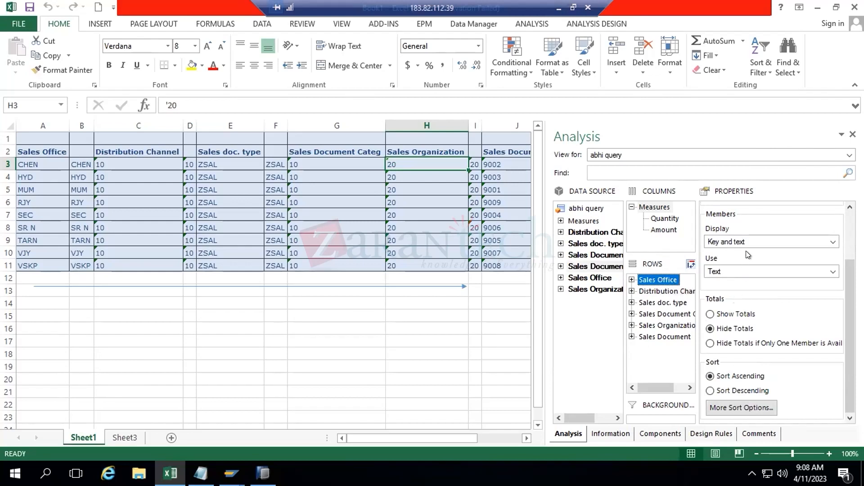
- Review the properties of the Quantity and Amount measures, including Quantity's description, technical name, scaling factor and decimal places
{"action": "left_click", "coordinate": [661, 220]}
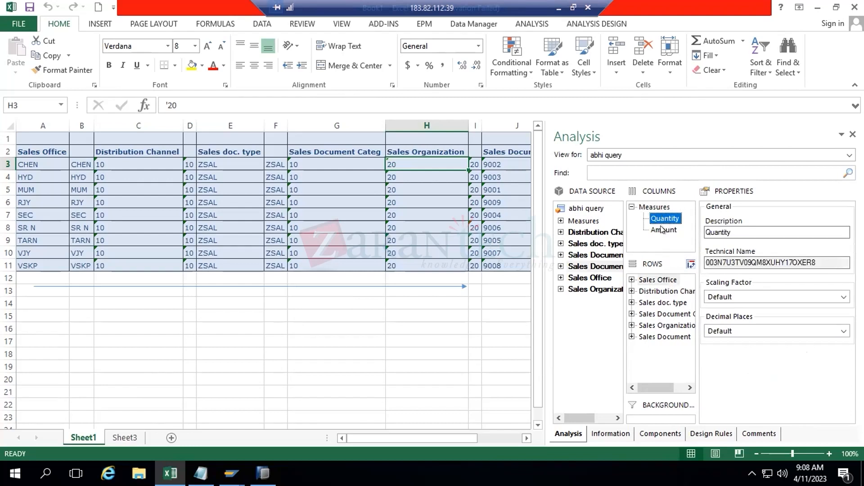
{"action": "left_click", "coordinate": [662, 230]}
{"action": "left_click", "coordinate": [665, 218]}
{"action": "left_click", "coordinate": [798, 262]}
{"action": "double_click", "coordinate": [797, 262]}
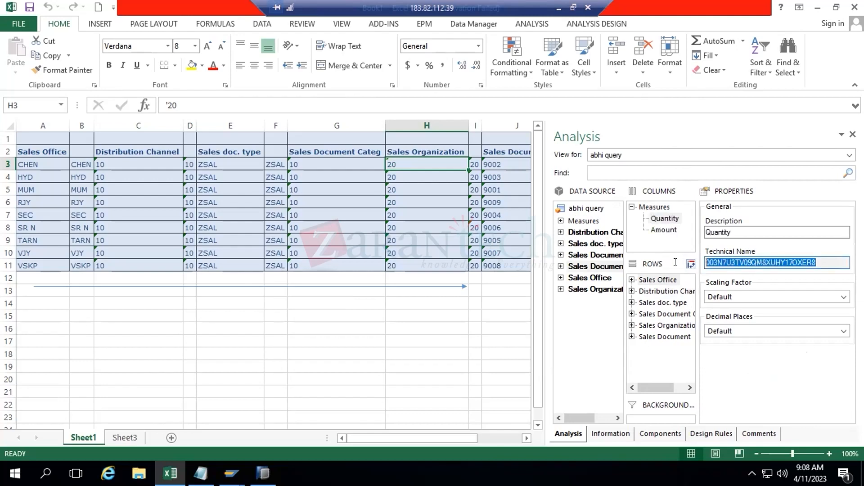
{"action": "double_click", "coordinate": [724, 231]}
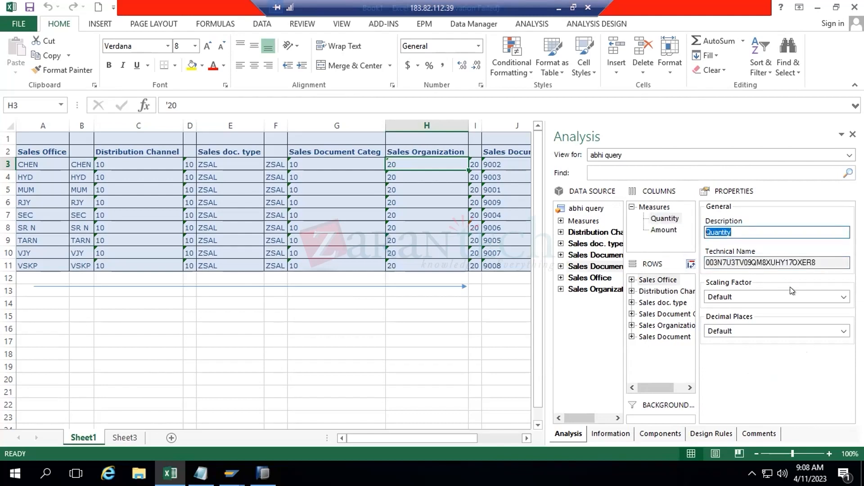
{"action": "left_click", "coordinate": [663, 219]}
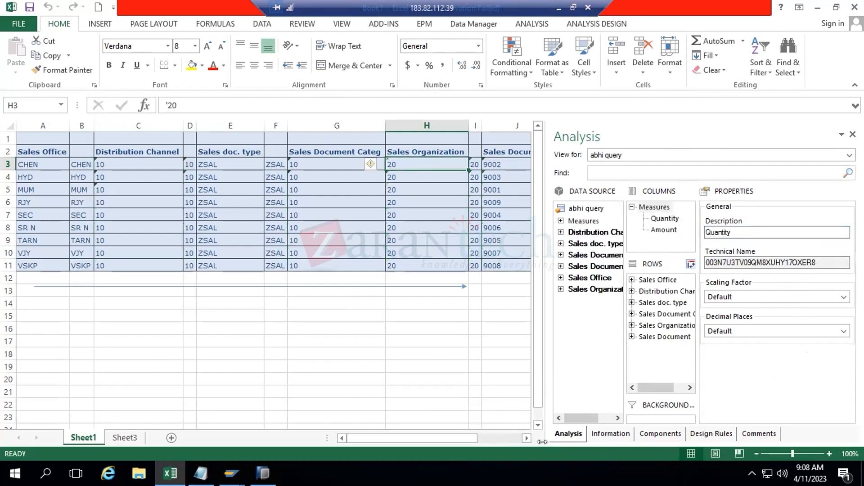
{"action": "left_click", "coordinate": [526, 438]}
{"action": "left_click", "coordinate": [526, 438]}
{"action": "left_click", "coordinate": [526, 438]}
{"action": "left_click", "coordinate": [527, 438]}
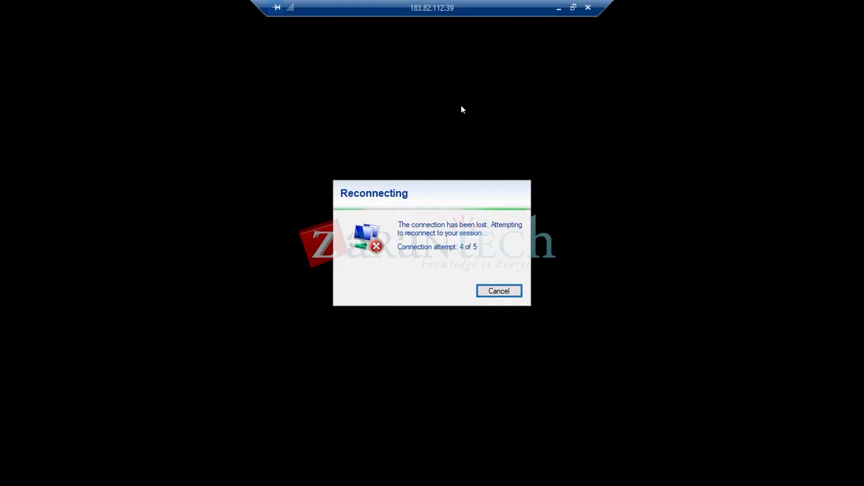
{"action": "left_click", "coordinate": [559, 10]}
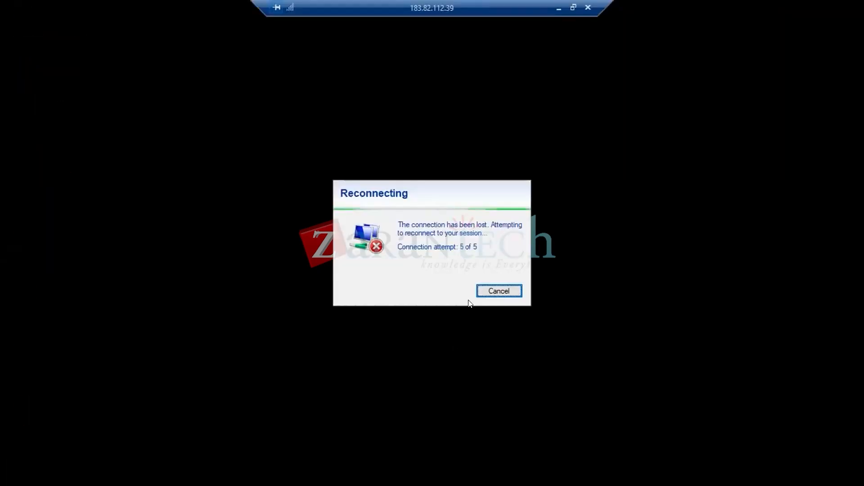